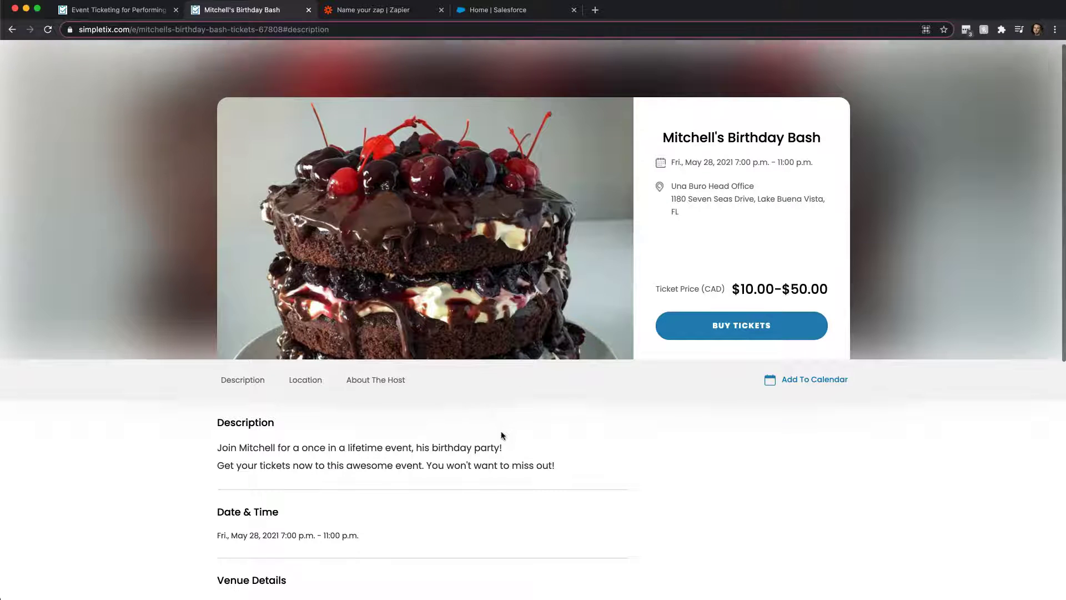
# Set the zap's trigger to the Simpletix app with the New Order event.
pyautogui.scroll(-3, 501, 431)
pyautogui.scroll(3, 501, 436)
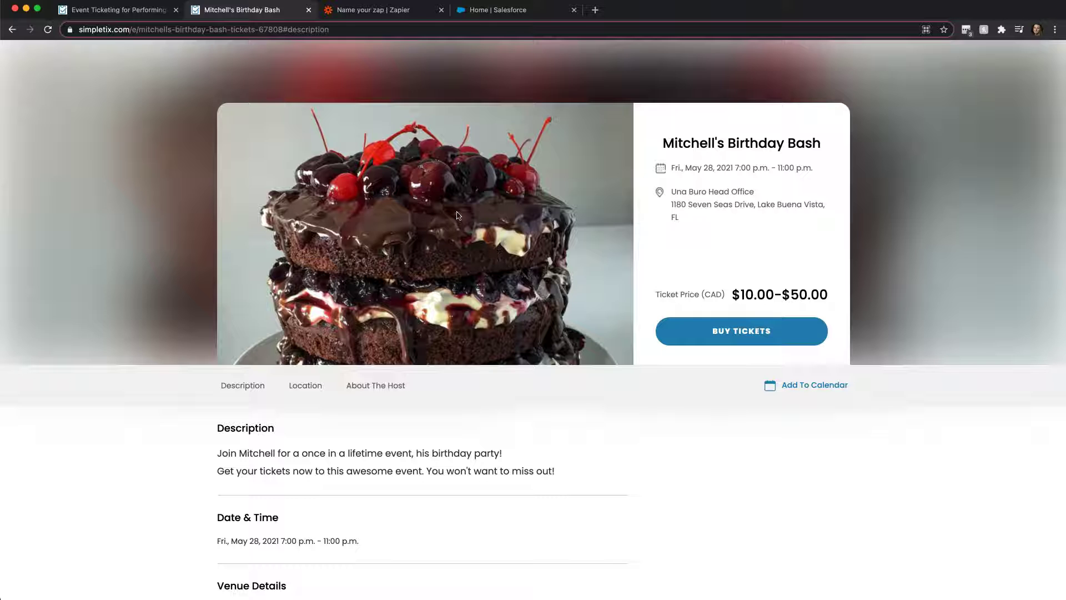
pyautogui.click(348, 18)
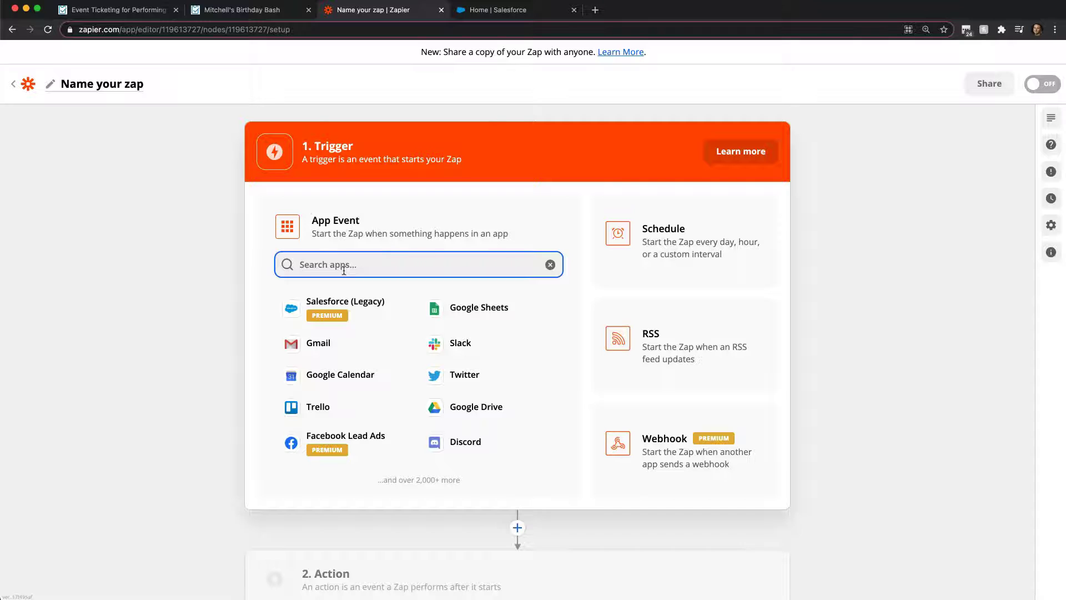
pyautogui.write('simplet')
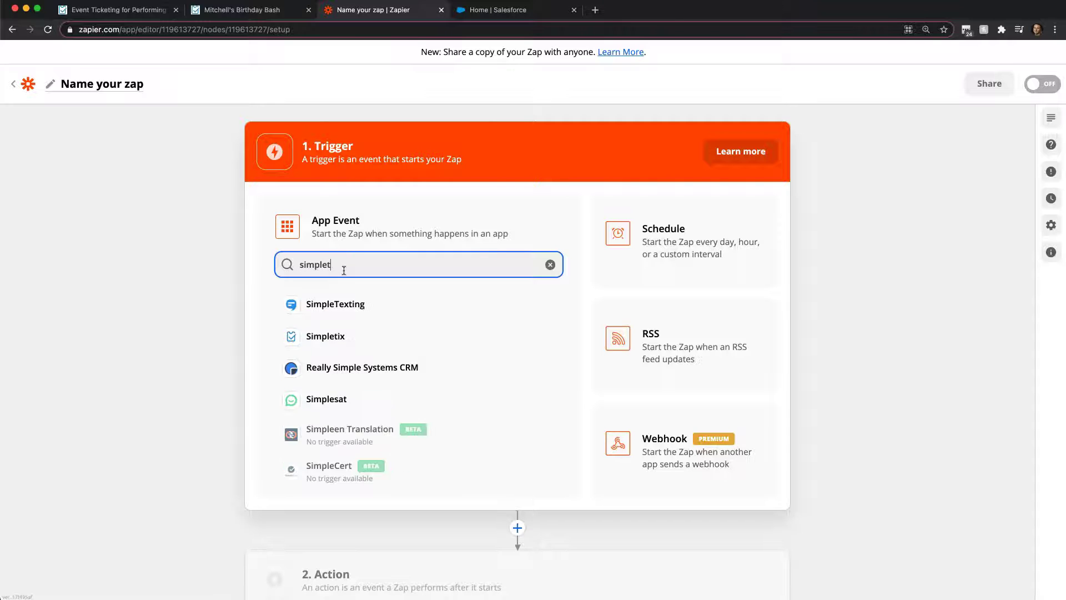
pyautogui.write('ix')
pyautogui.click(315, 305)
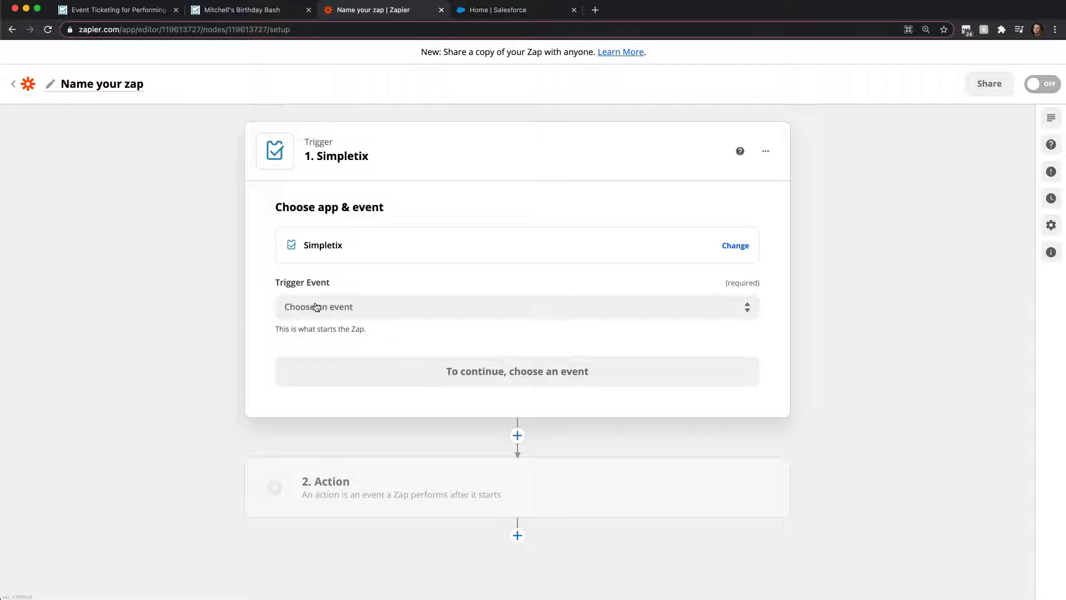
pyautogui.click(506, 311)
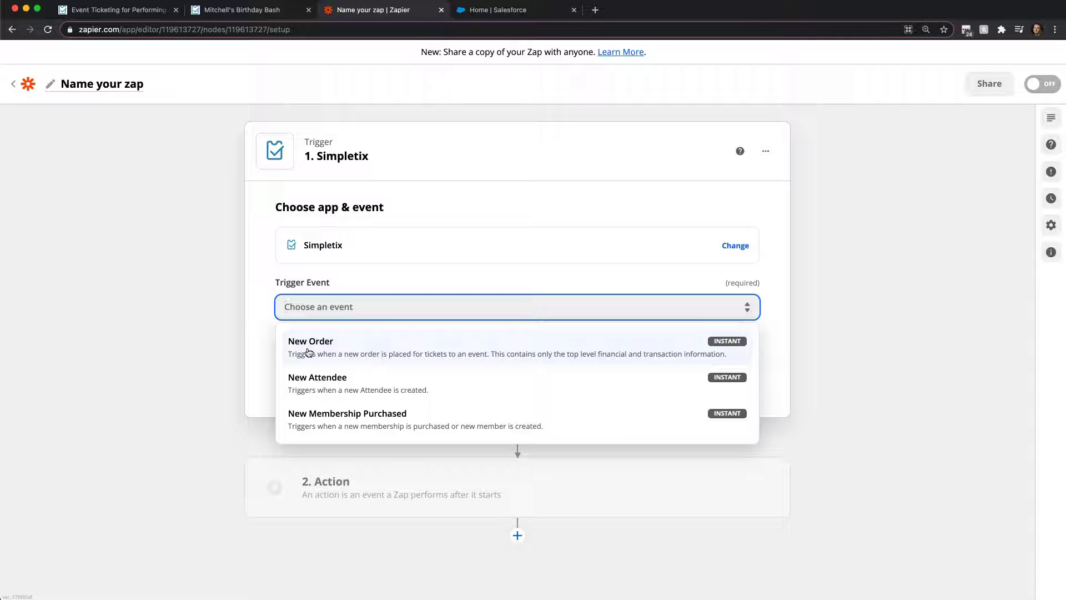
pyautogui.click(374, 350)
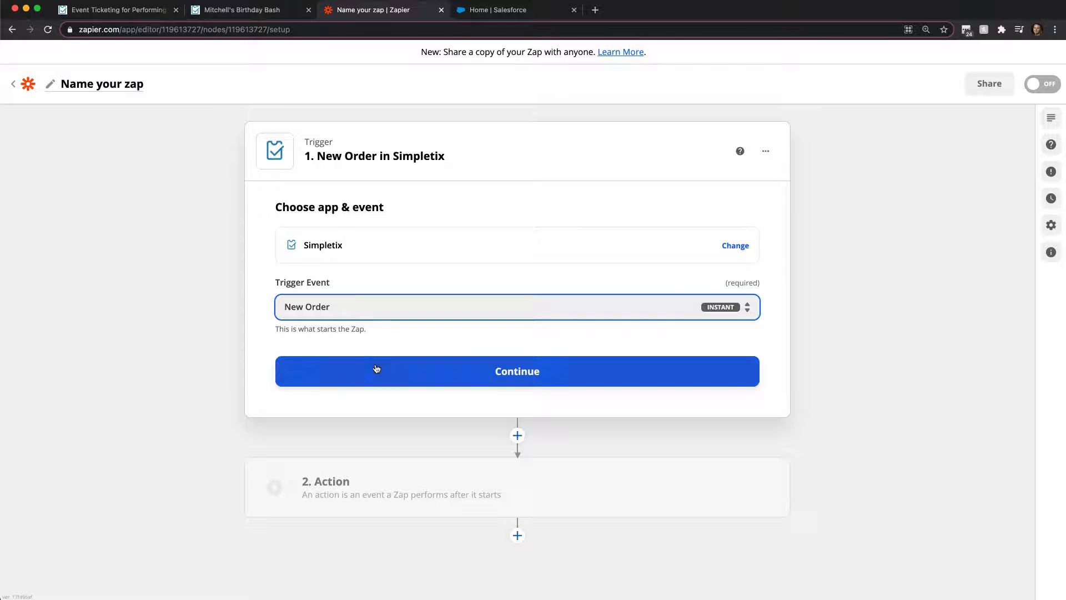
# Start connecting a new Simpletix account, copy its settings page address, and open a new browser tab.
pyautogui.click(378, 370)
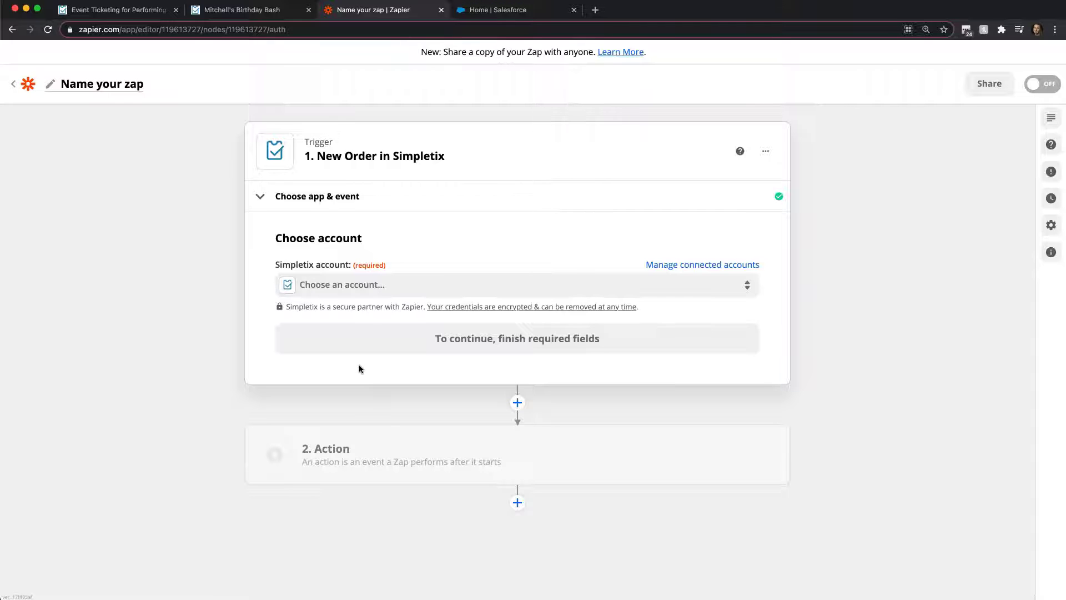
pyautogui.click(340, 292)
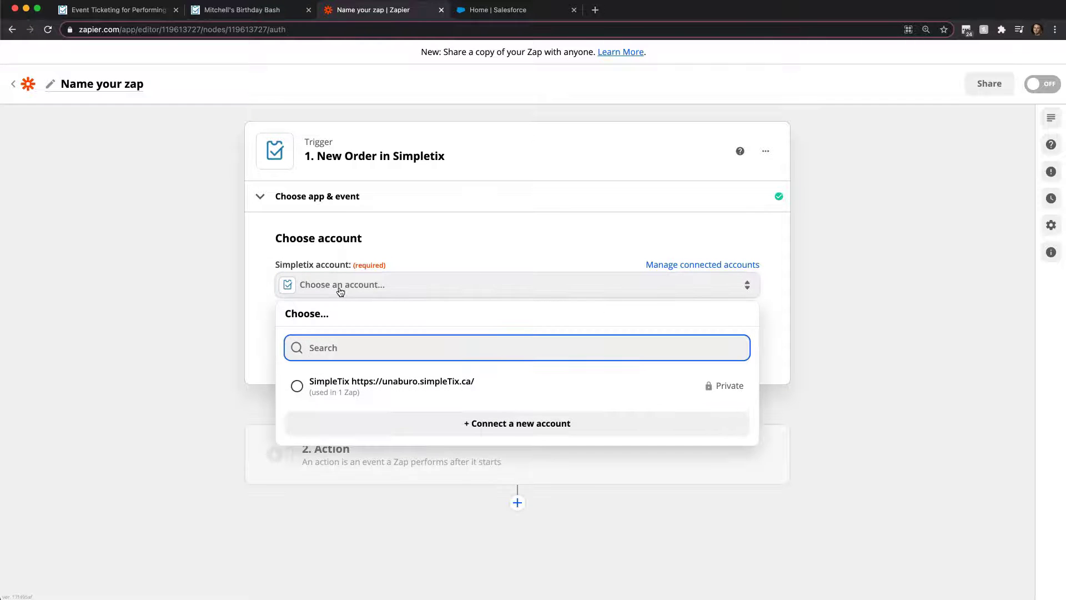
pyautogui.click(336, 390)
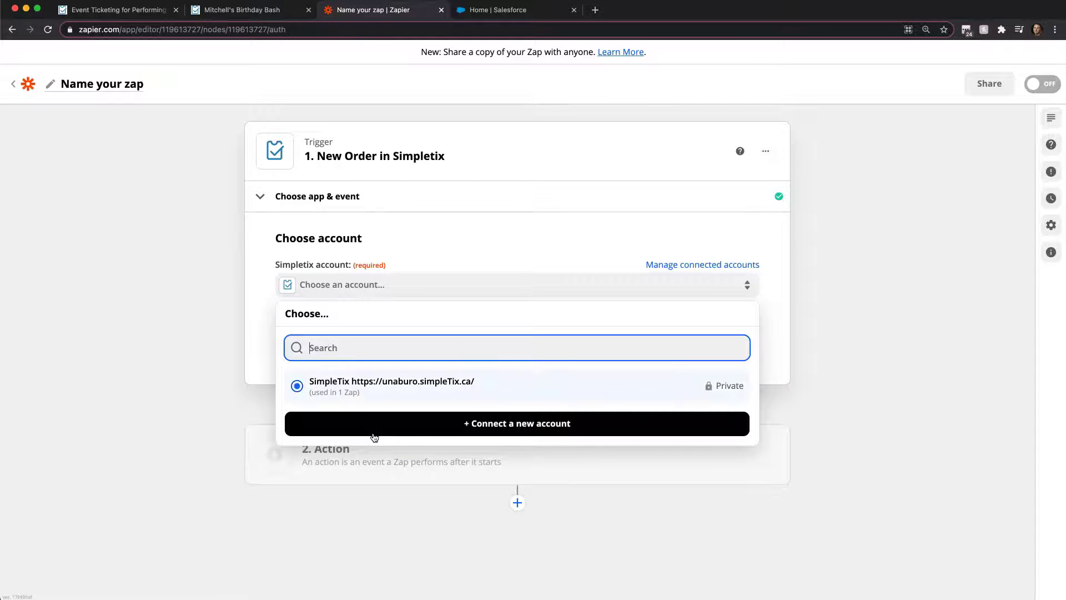
pyautogui.click(492, 431)
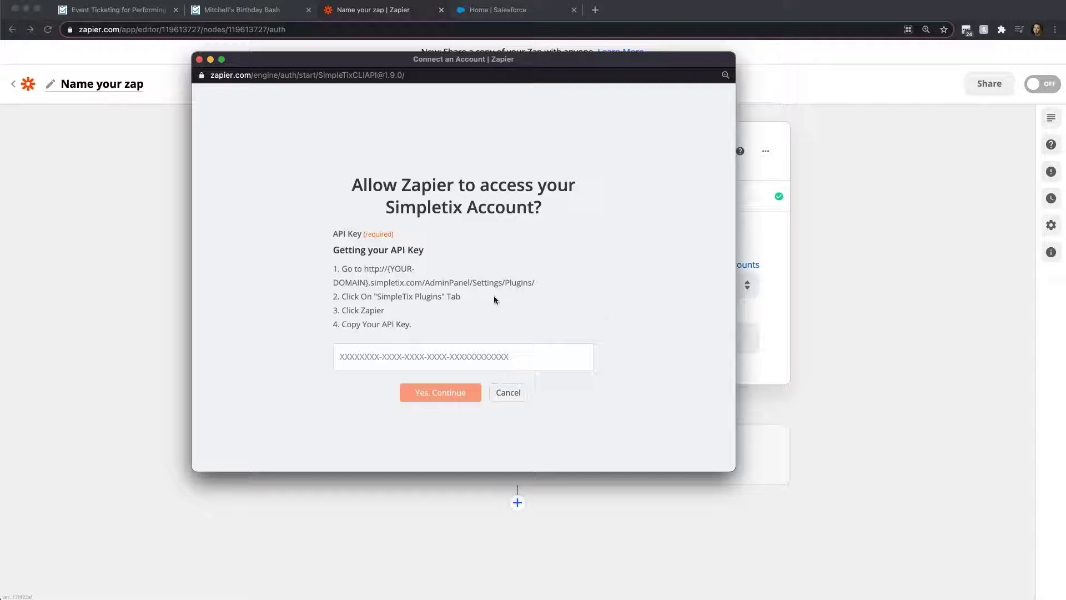
pyautogui.moveTo(365, 269); pyautogui.dragTo(542, 290)
pyautogui.press('super+c')
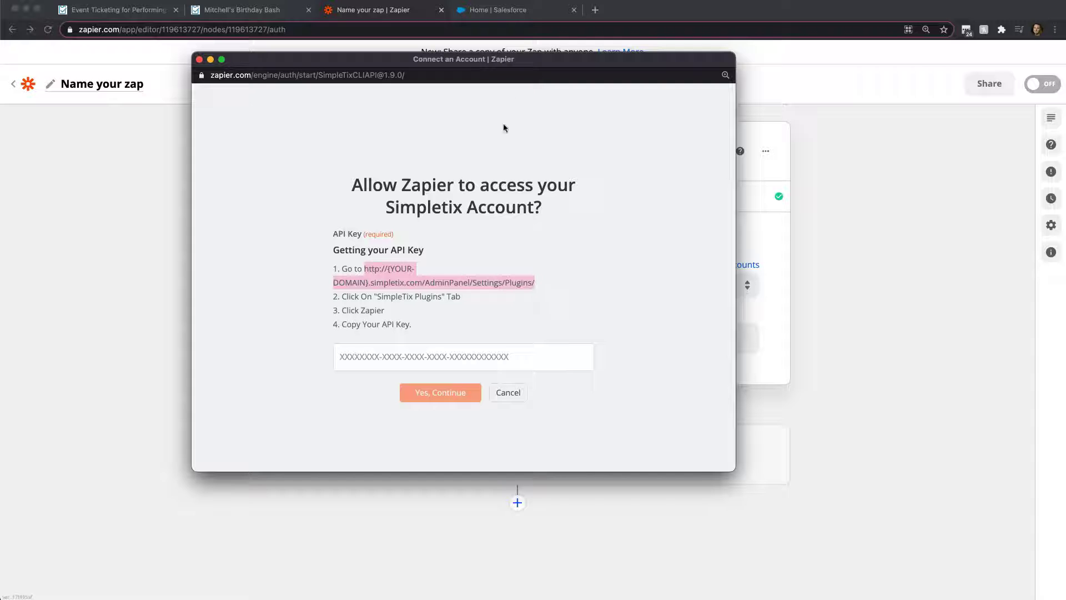
pyautogui.click(594, 10)
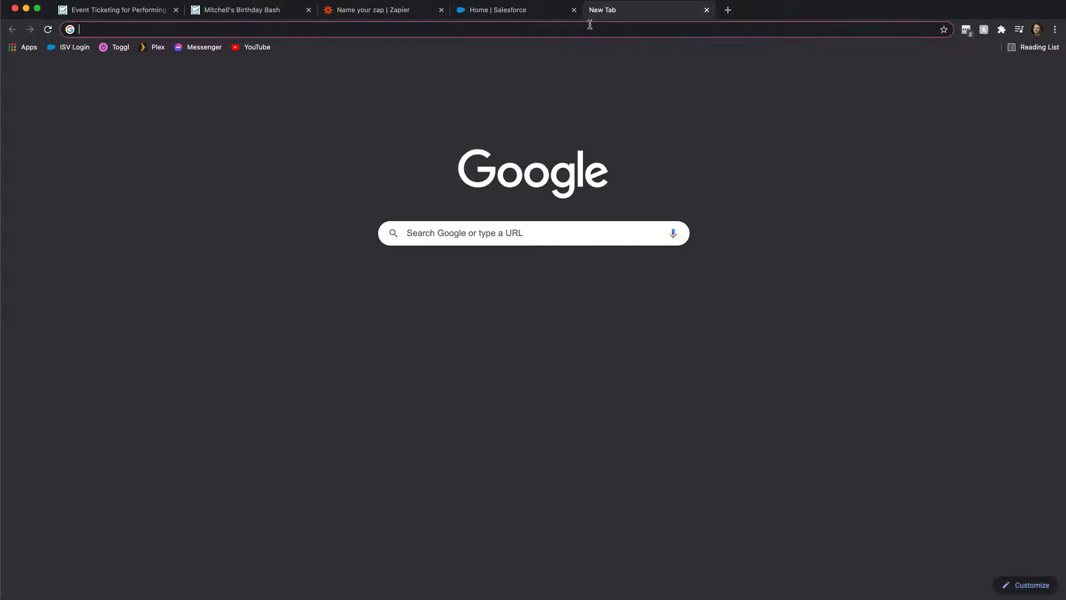
# Paste the settings address, replace the placeholder domain with 'unaburo', and load the page.
pyautogui.press('super+v')
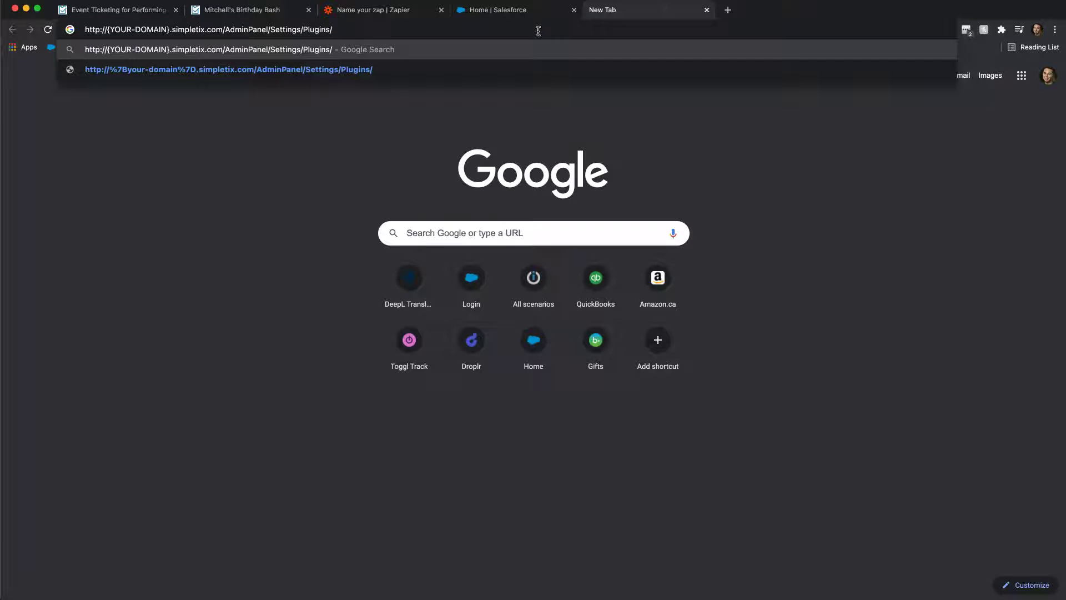
pyautogui.doubleClick(156, 29)
pyautogui.press('BackSpace')
pyautogui.press('BackSpace')
pyautogui.press('BackSpace')
pyautogui.press('BackSpace')
pyautogui.press('BackSpace')
pyautogui.press('BackSpace')
pyautogui.press('BackSpace')
pyautogui.press('Delete')
pyautogui.write('unaburo')
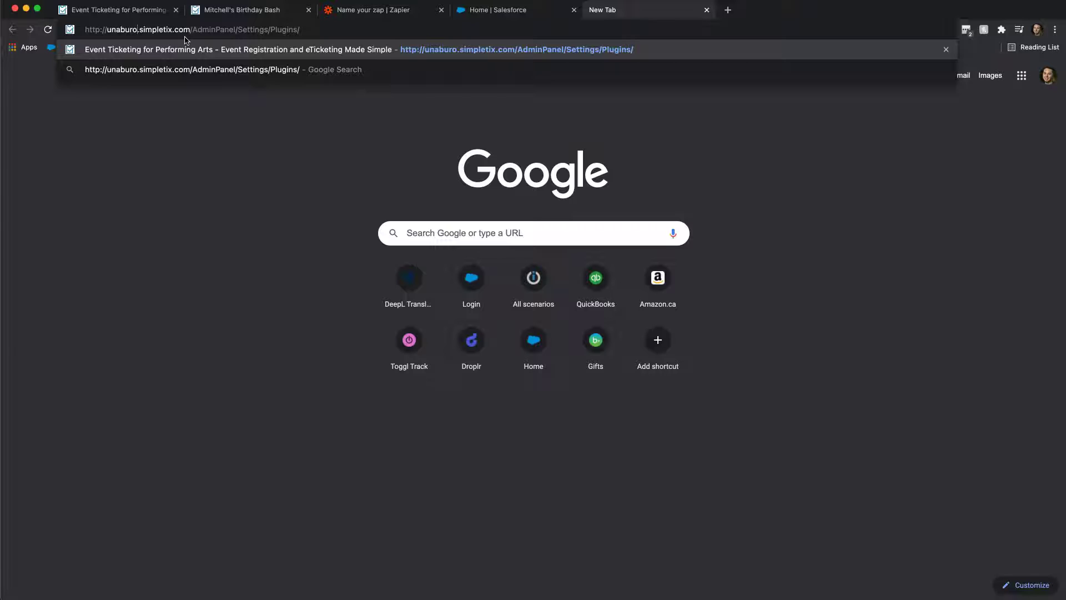
pyautogui.press('Return')
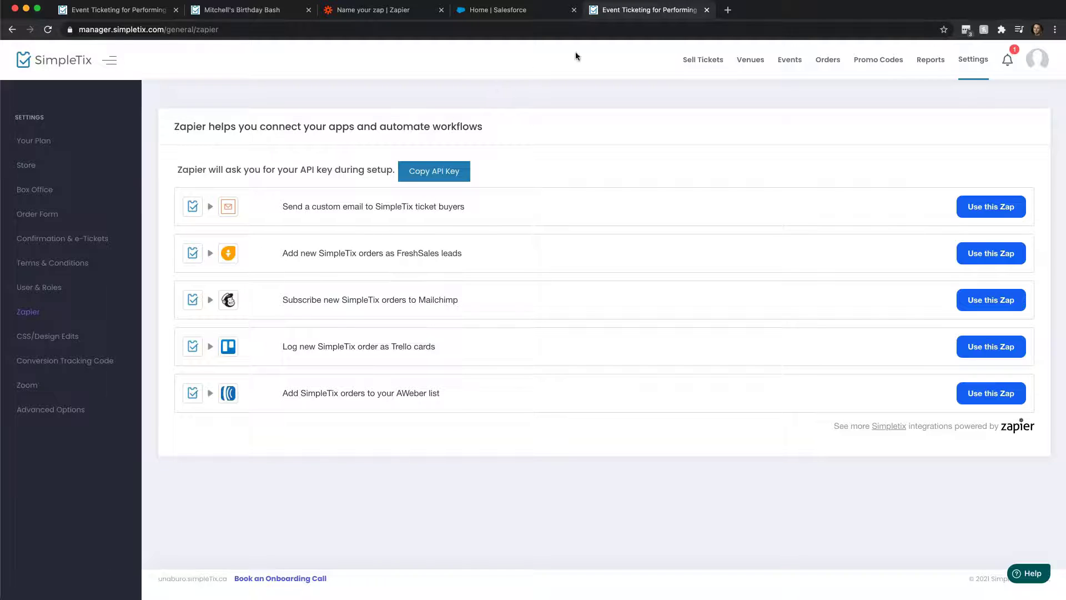
# Close the SimpleTix Zapier settings tab to return to the zap editor.
pyautogui.click(707, 10)
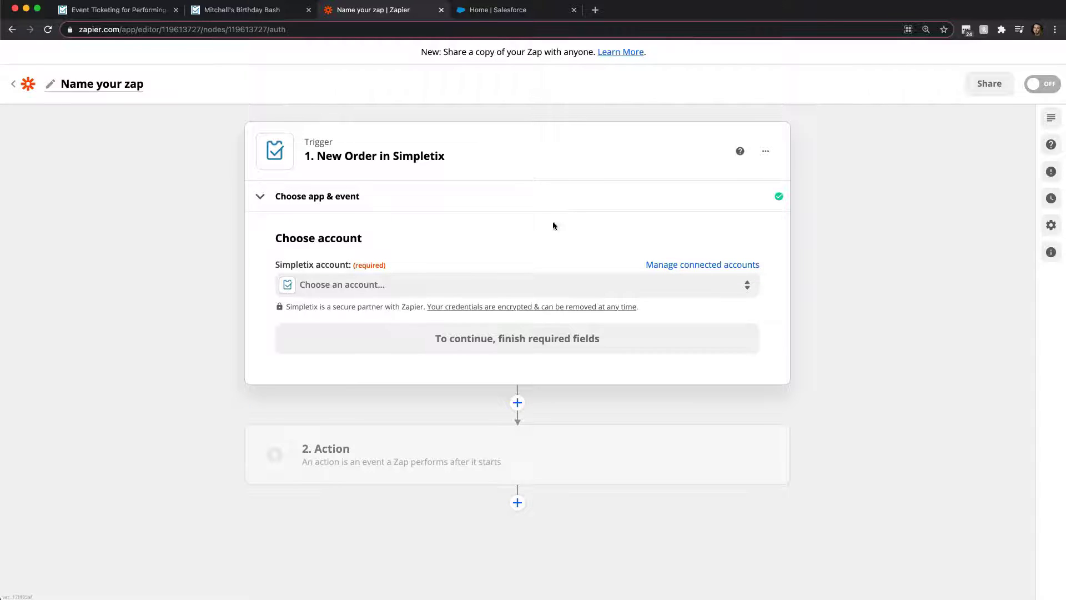
# Choose the existing SimpleTix unaburo account for the trigger and continue to testing.
pyautogui.click(353, 284)
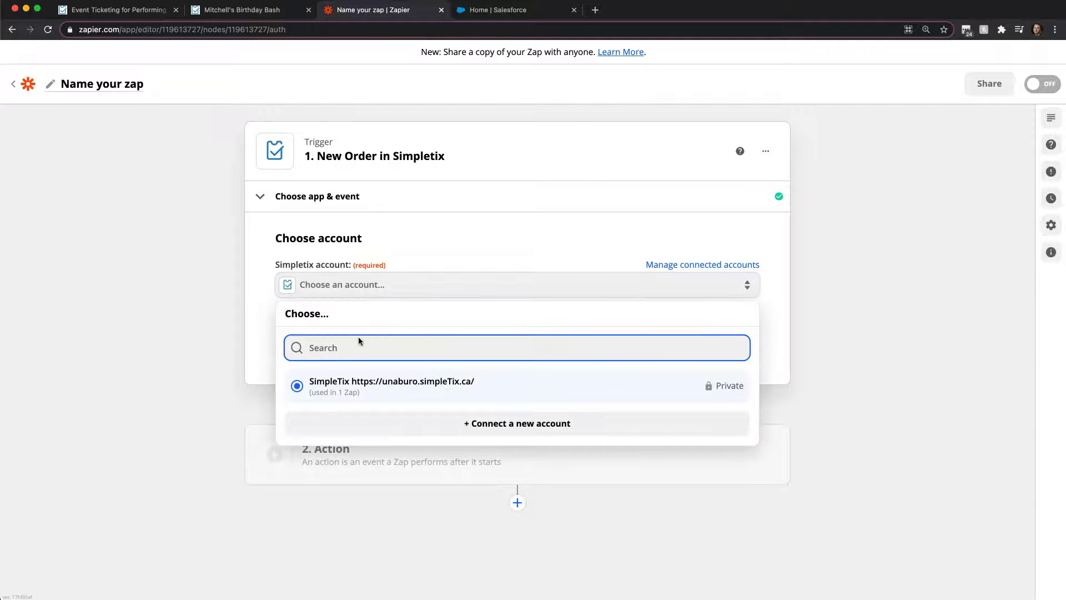
pyautogui.click(355, 392)
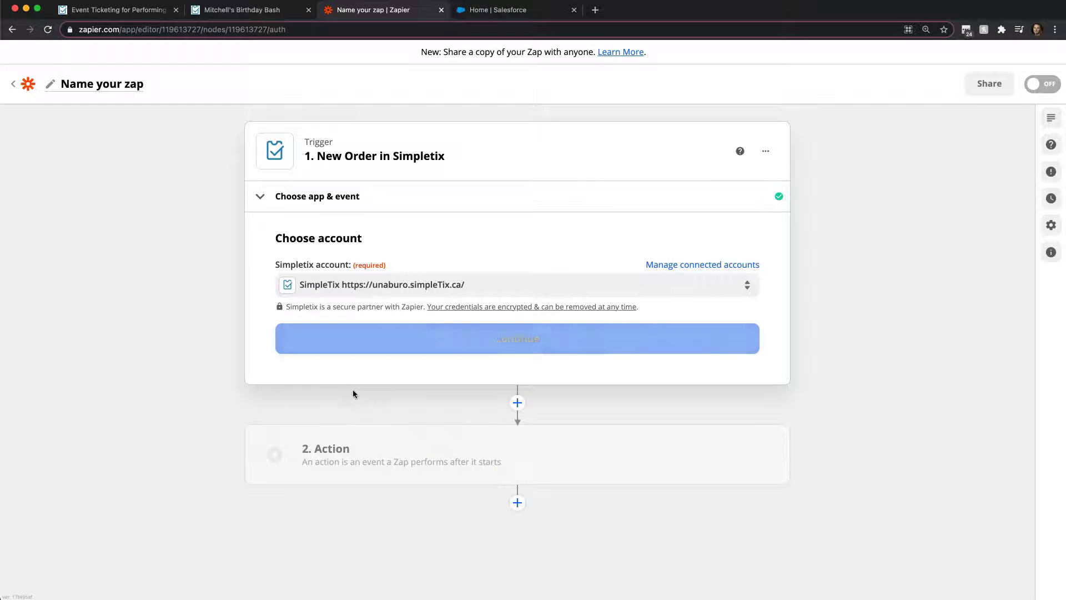
pyautogui.click(418, 344)
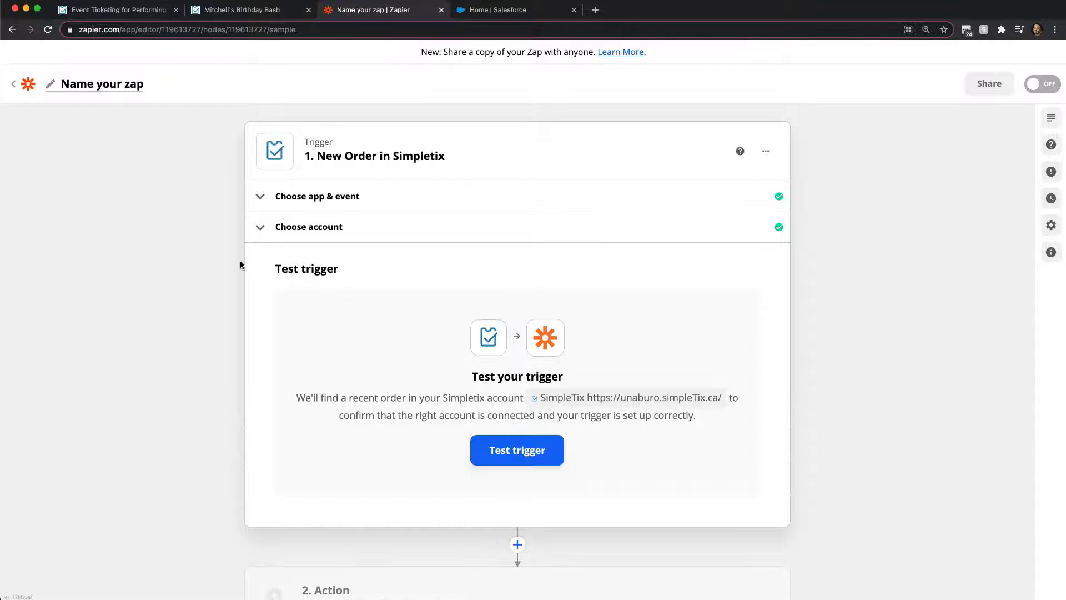
pyautogui.scroll(-2, 457, 436)
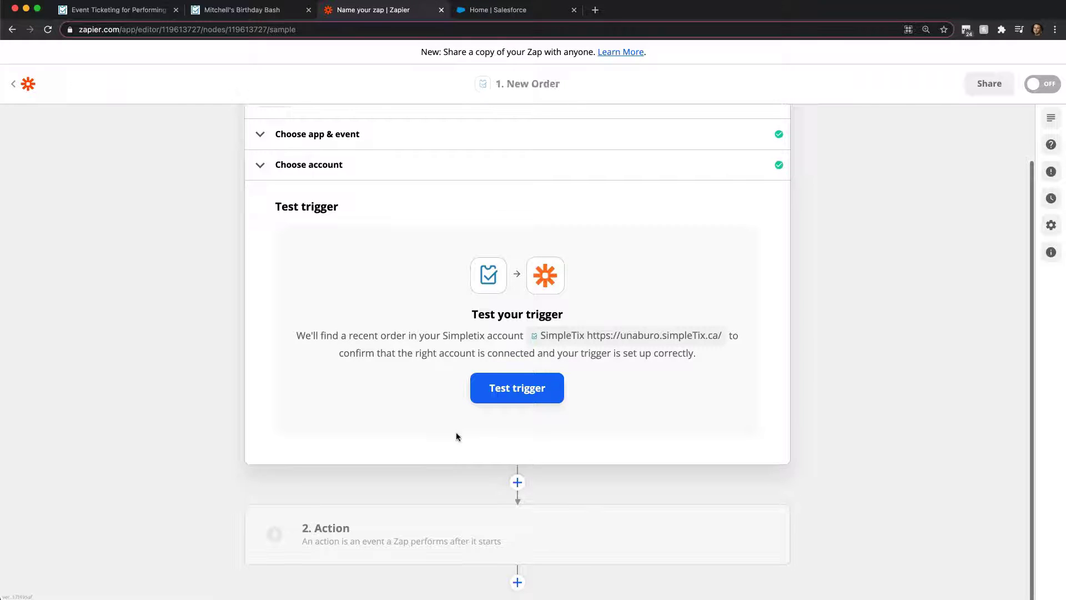
# Test the trigger to pull in sample Order A, review its data, and continue to the action step.
pyautogui.click(521, 396)
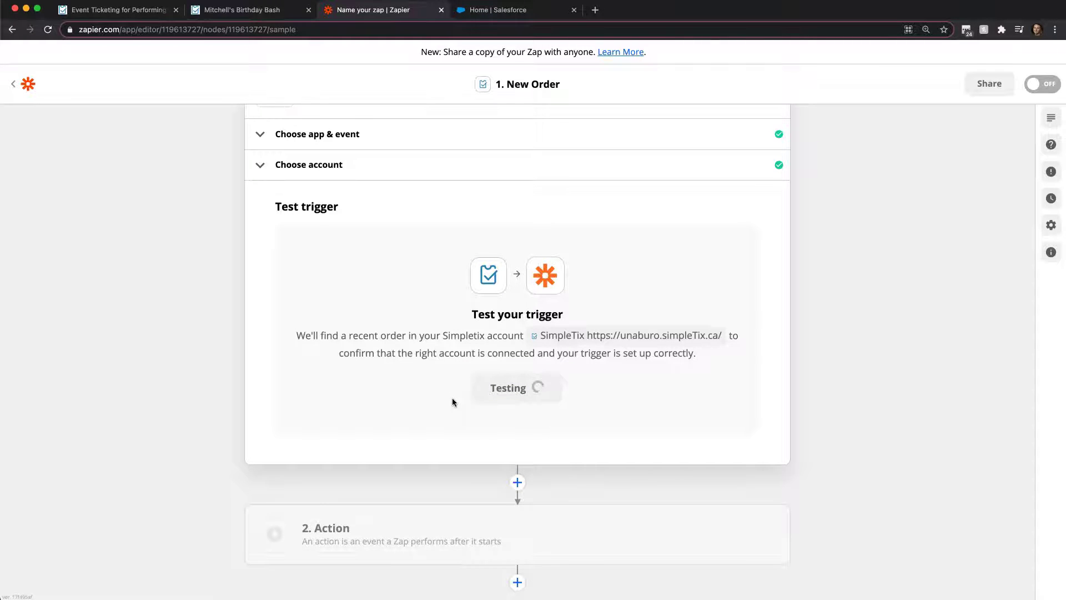
pyautogui.scroll(-3, 267, 395)
pyautogui.scroll(-5, 535, 418)
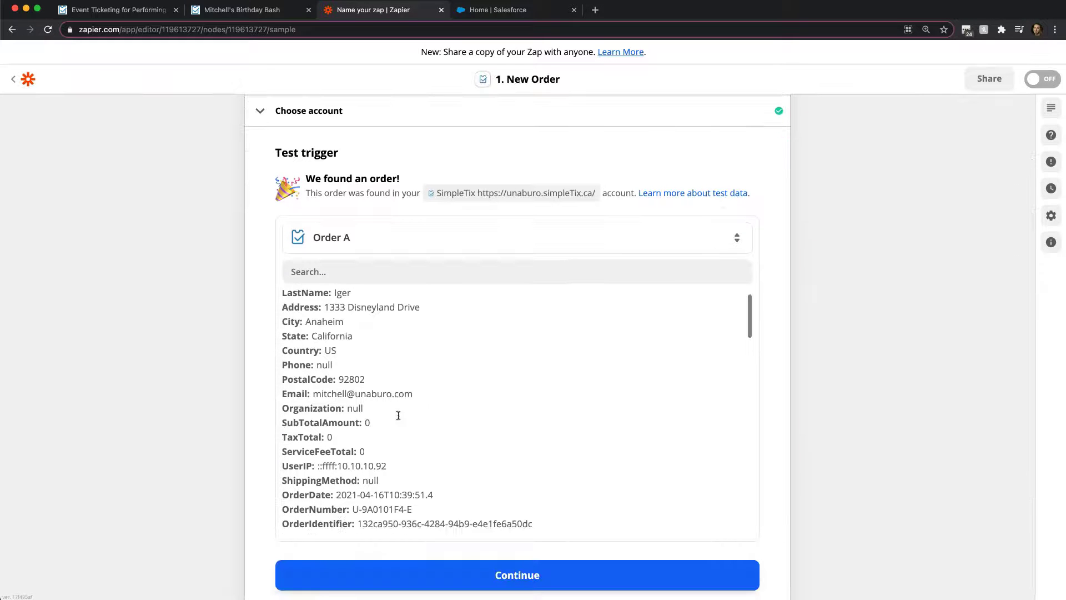
pyautogui.scroll(-2, 398, 418)
pyautogui.scroll(8, 398, 418)
pyautogui.scroll(-2, 257, 341)
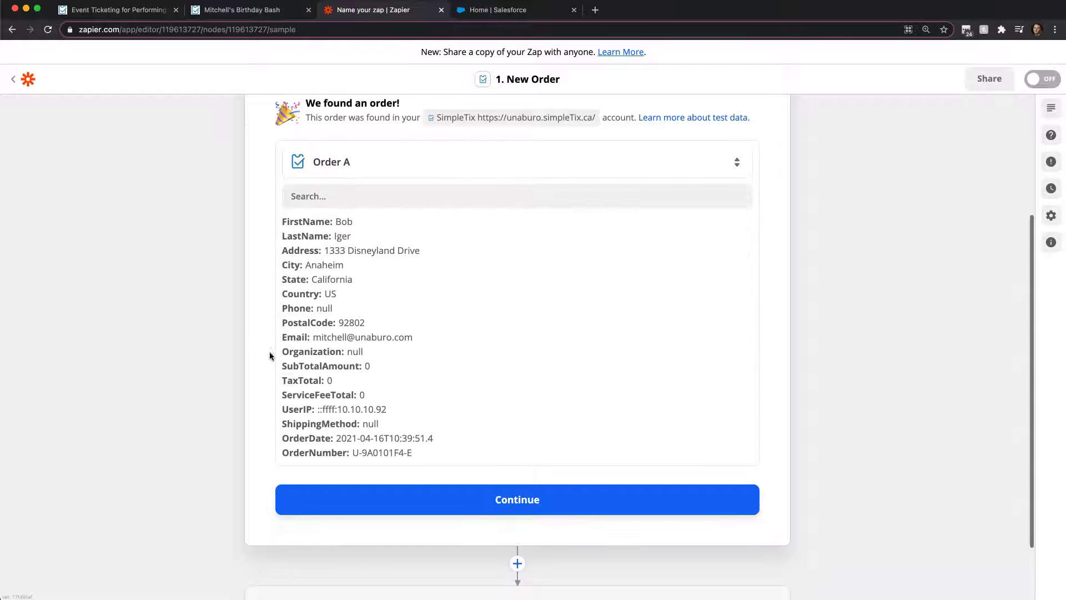
pyautogui.click(531, 503)
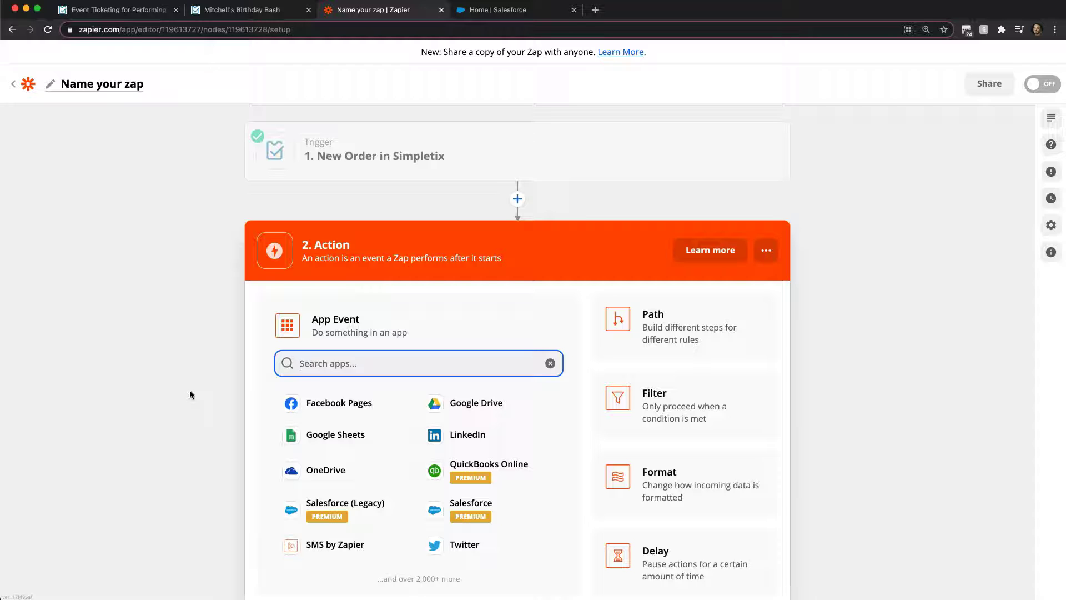
# Set the action step to the Salesforce app with the Find Record event.
pyautogui.scroll(-2, 203, 391)
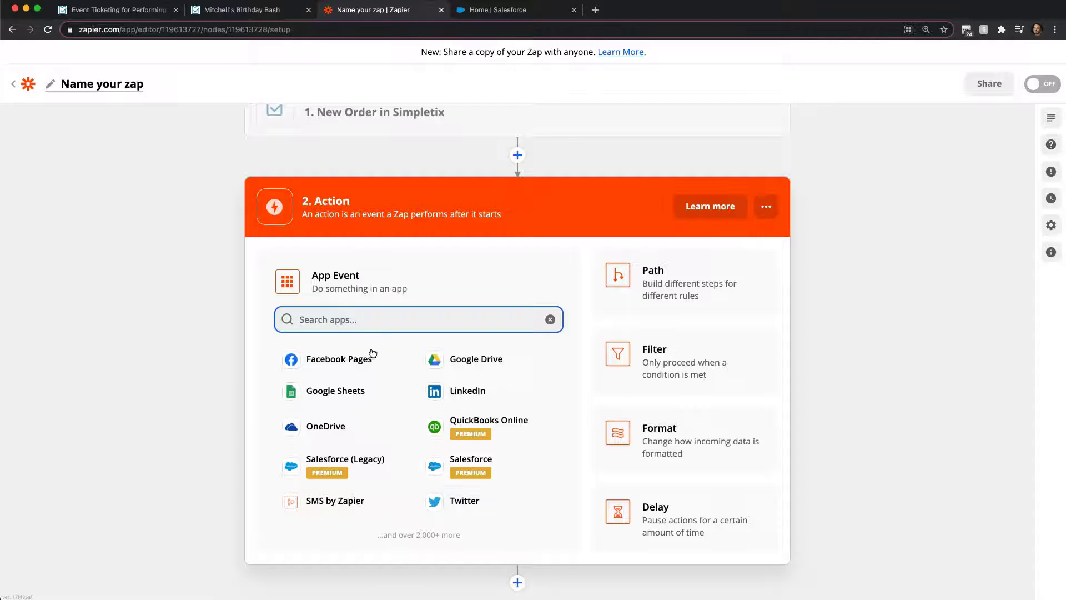
pyautogui.write('salesforce')
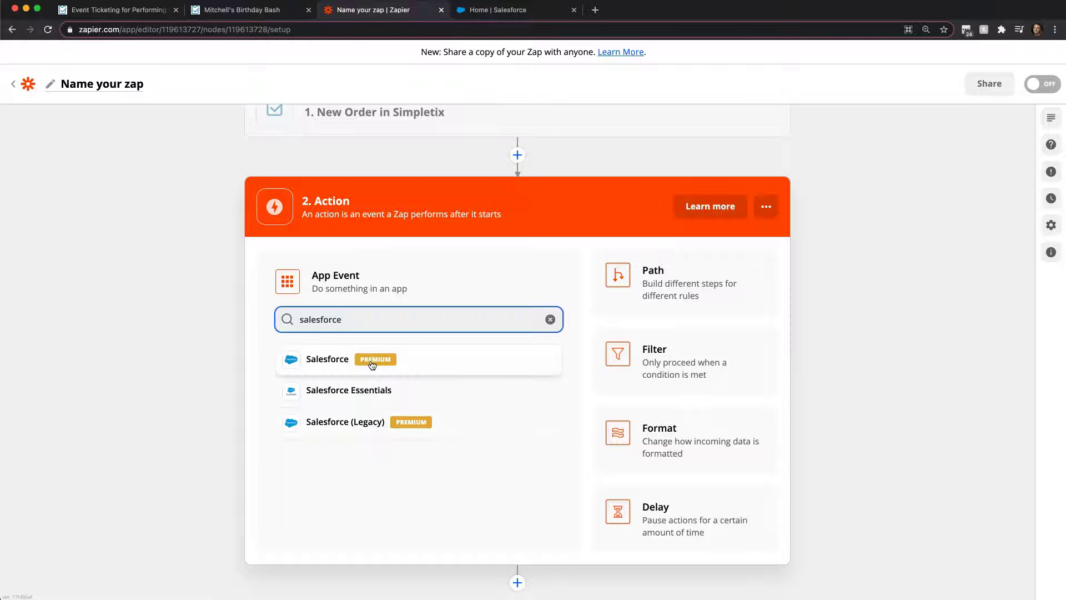
pyautogui.click(324, 361)
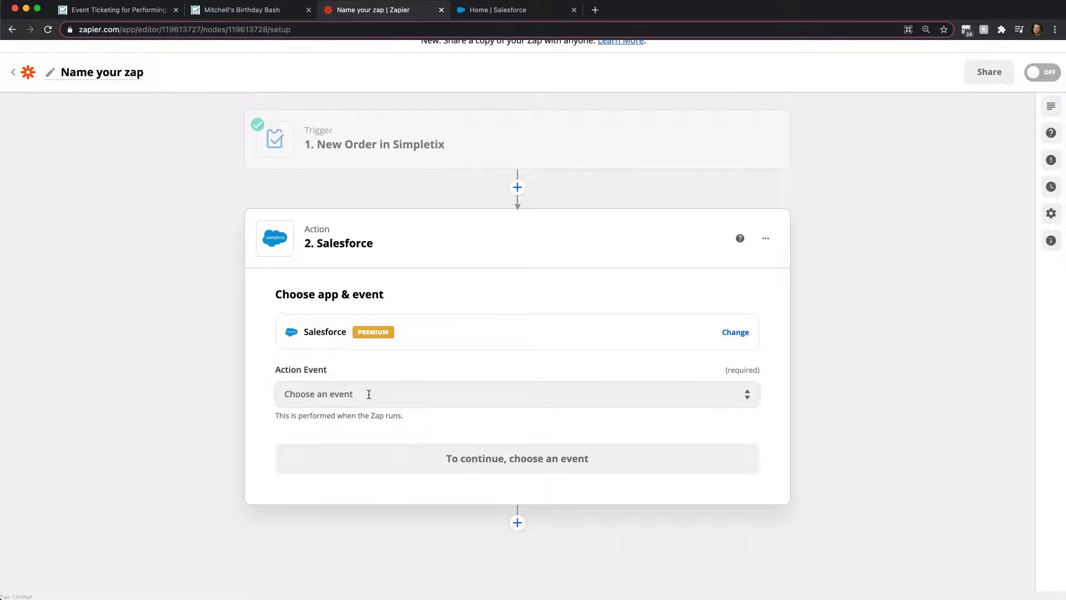
pyautogui.click(368, 394)
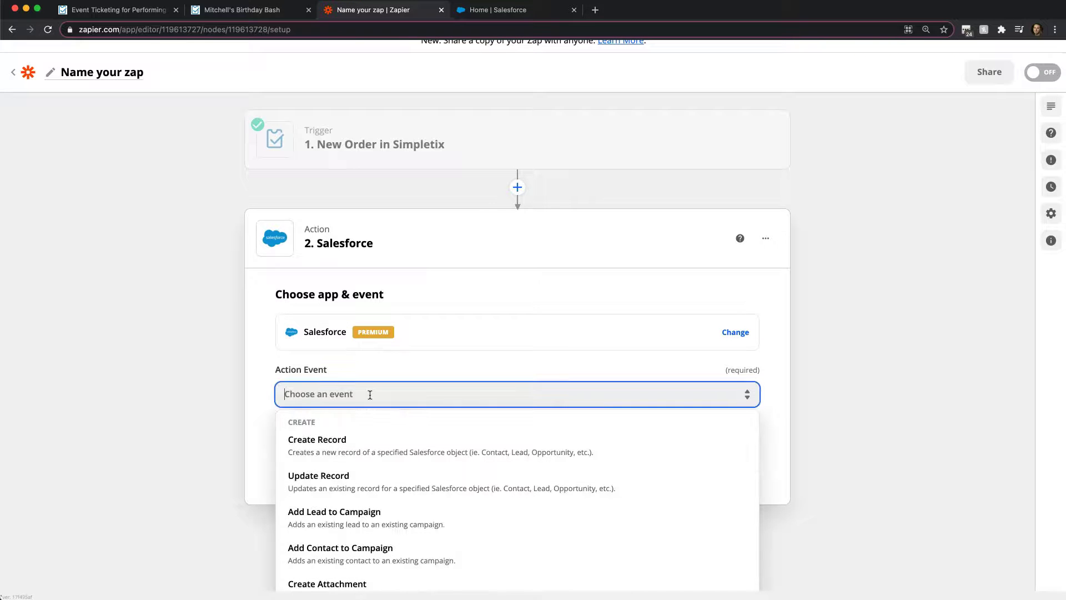
pyautogui.scroll(-2, 370, 394)
pyautogui.scroll(-3, 371, 483)
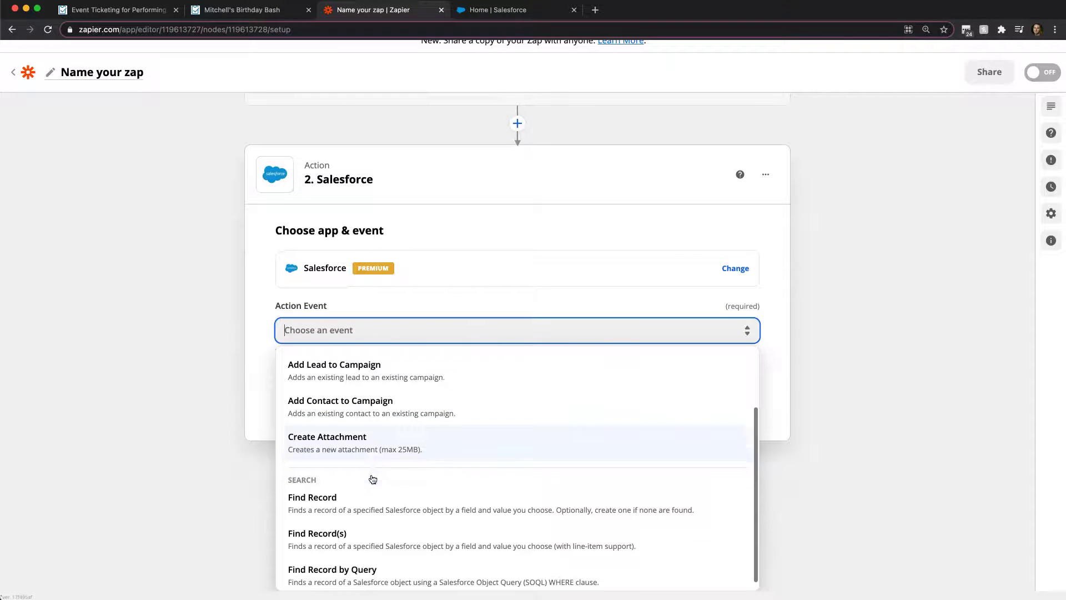
pyautogui.click(328, 497)
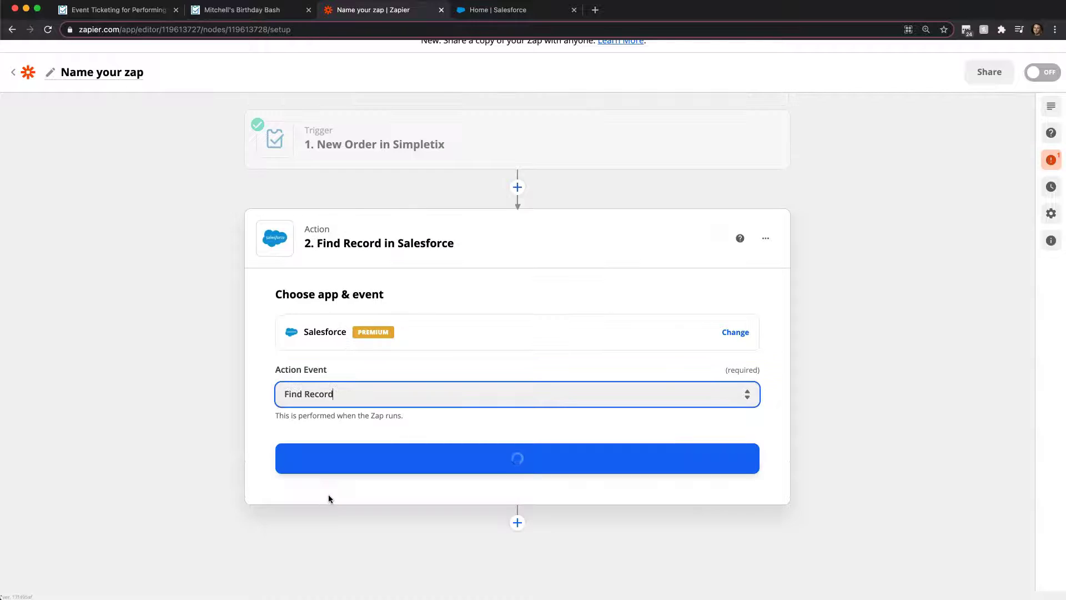
pyautogui.click(528, 460)
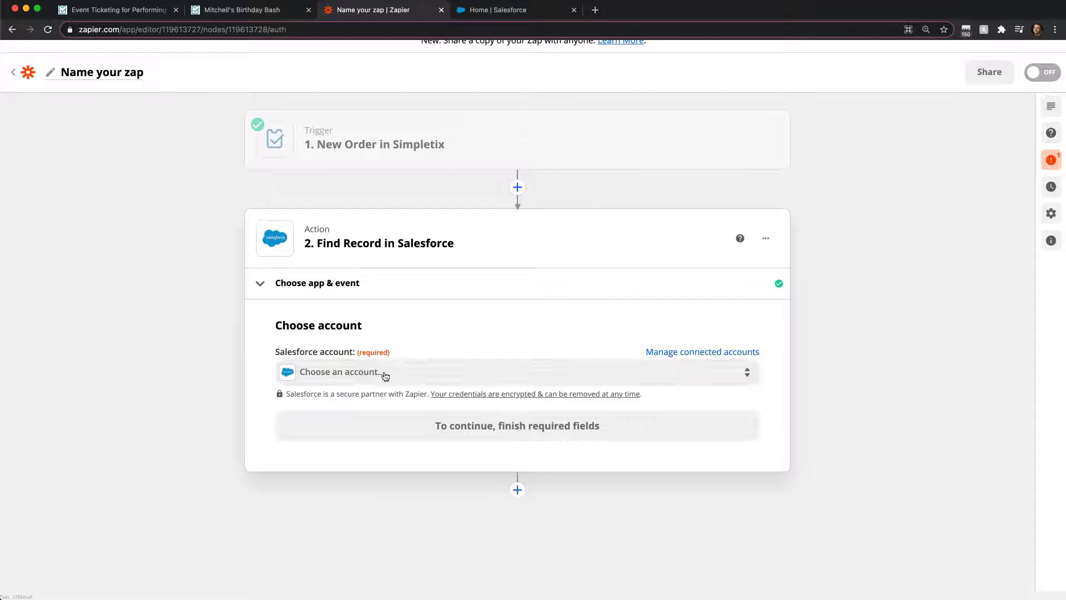
# Authorize a new Salesforce connection in the production environment and allow Zapier access.
pyautogui.click(398, 375)
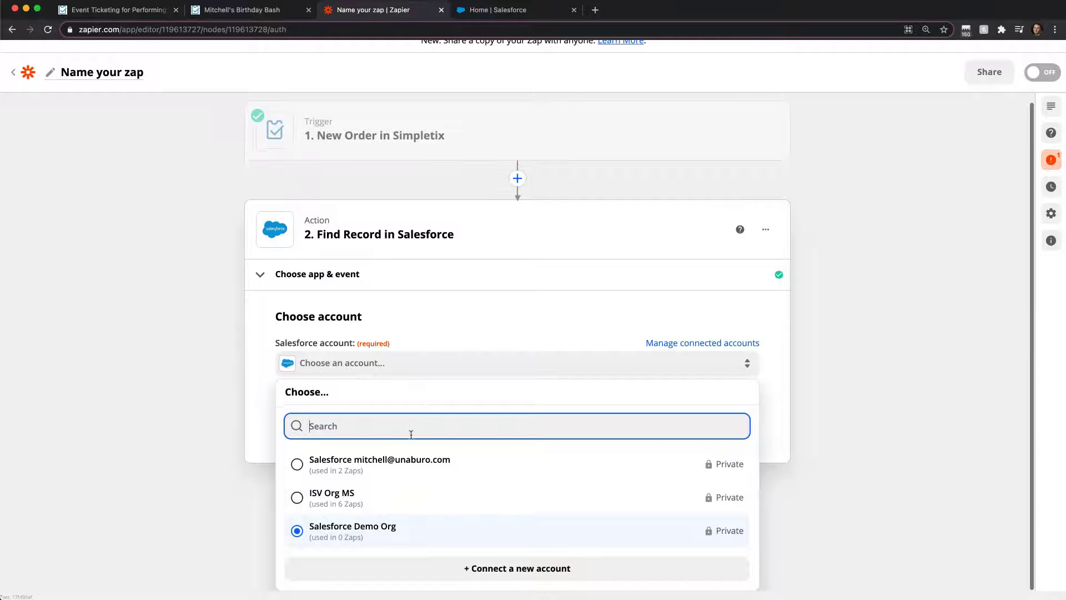
pyautogui.click(482, 572)
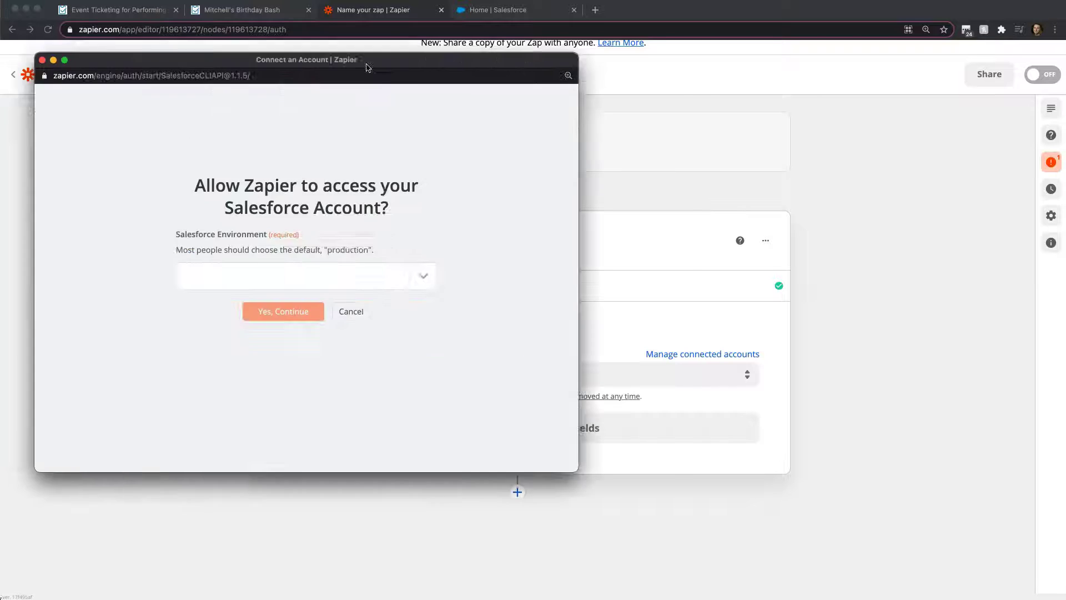
pyautogui.moveTo(366, 67); pyautogui.dragTo(588, 98)
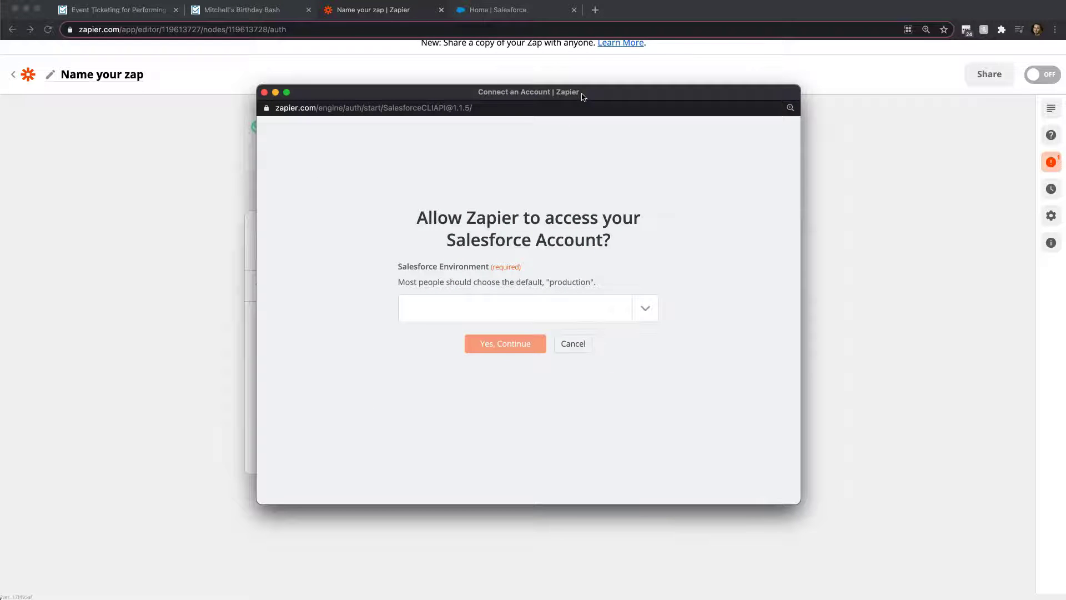
pyautogui.click(469, 309)
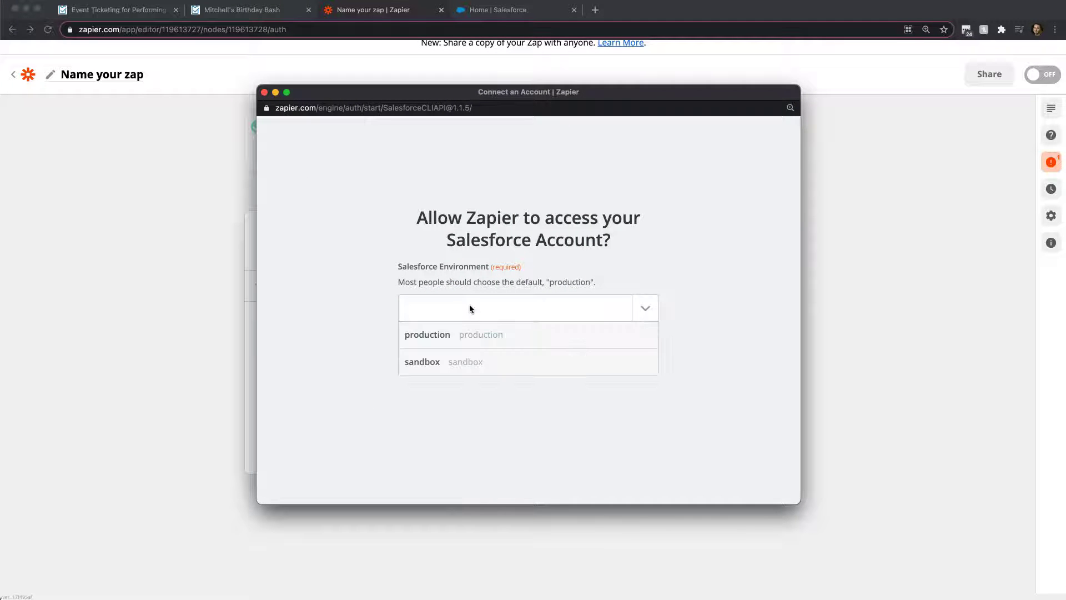
pyautogui.click(419, 345)
pyautogui.click(487, 343)
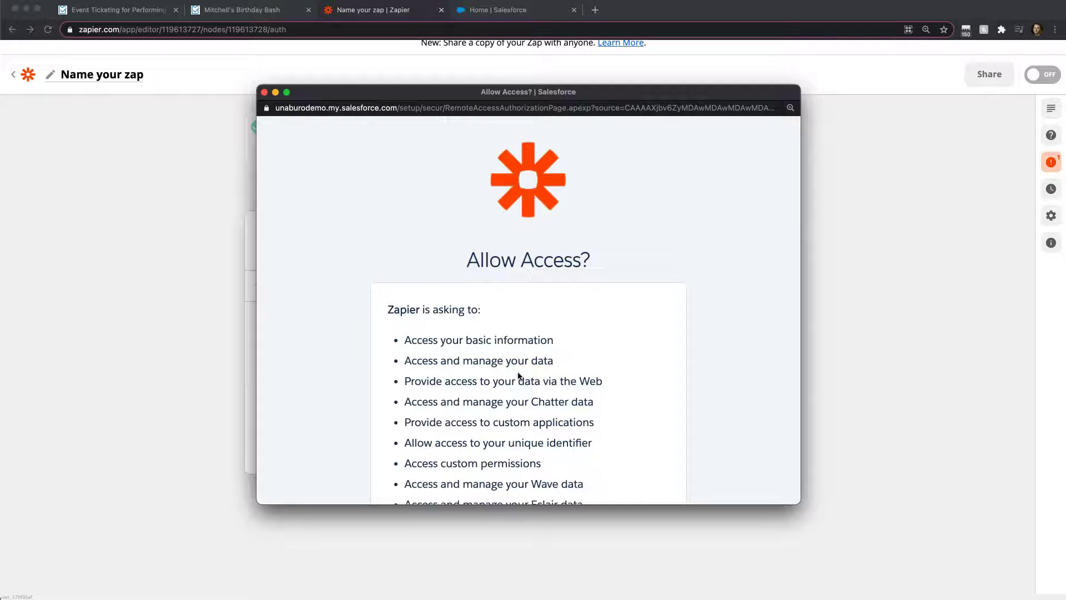
pyautogui.scroll(-10, 422, 266)
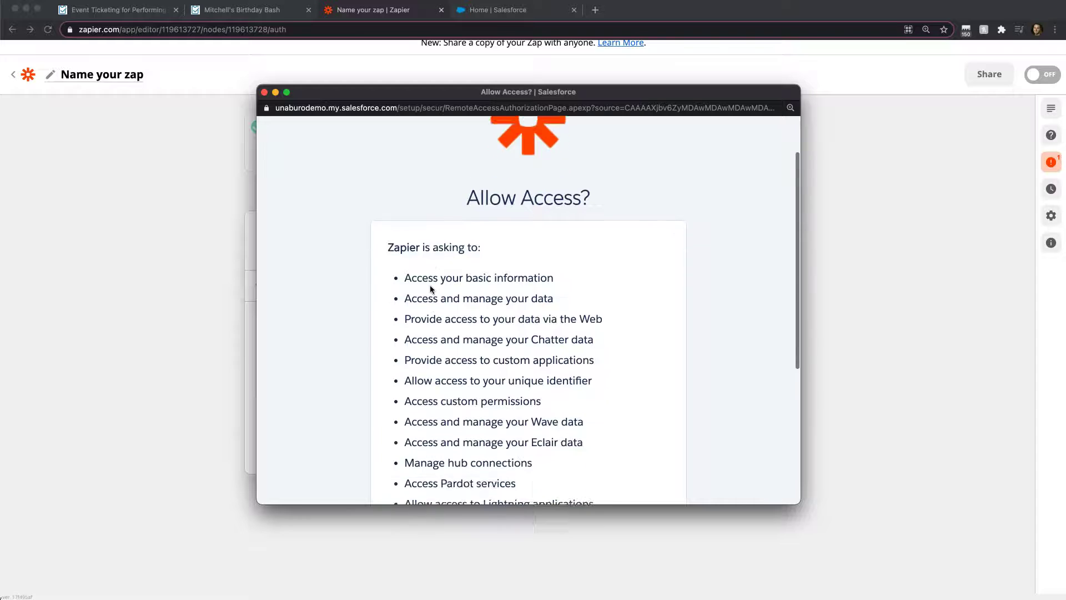
pyautogui.click(600, 411)
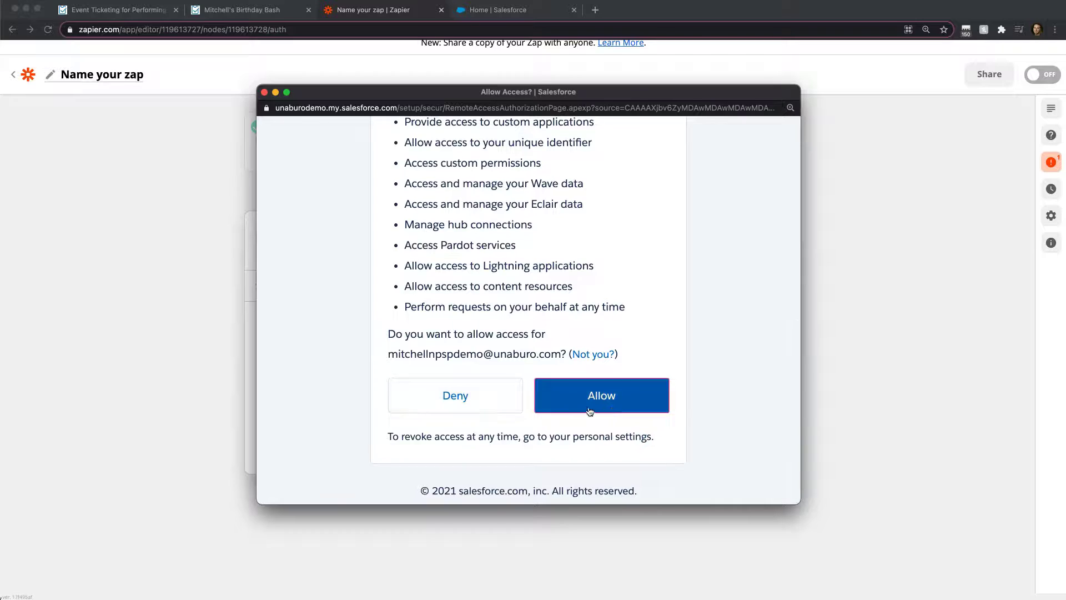
pyautogui.click(264, 93)
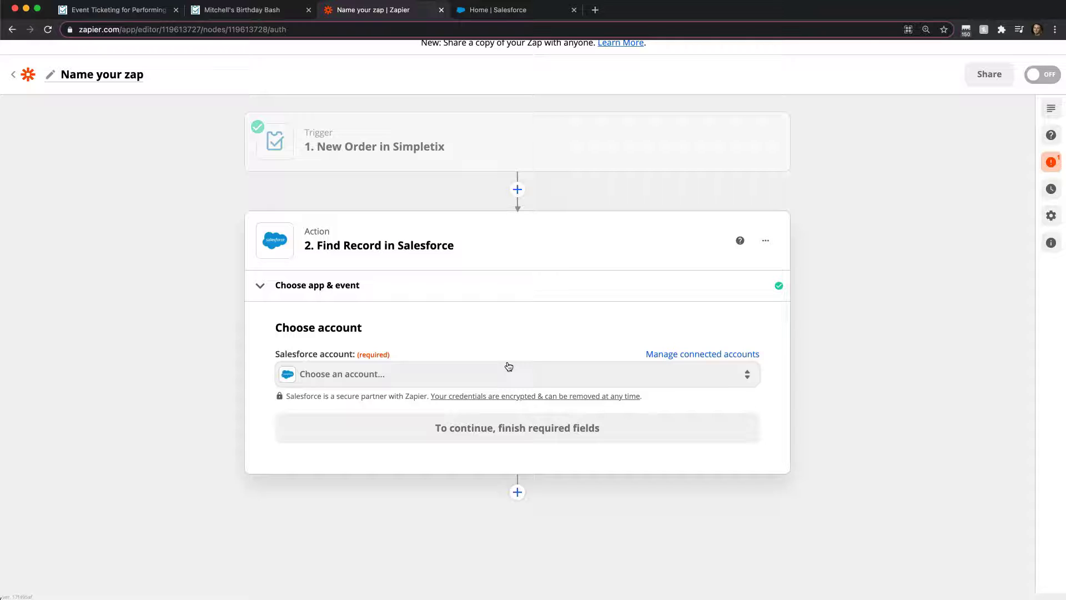
# Select the Salesforce Demo Org account and continue to the search setup.
pyautogui.click(482, 373)
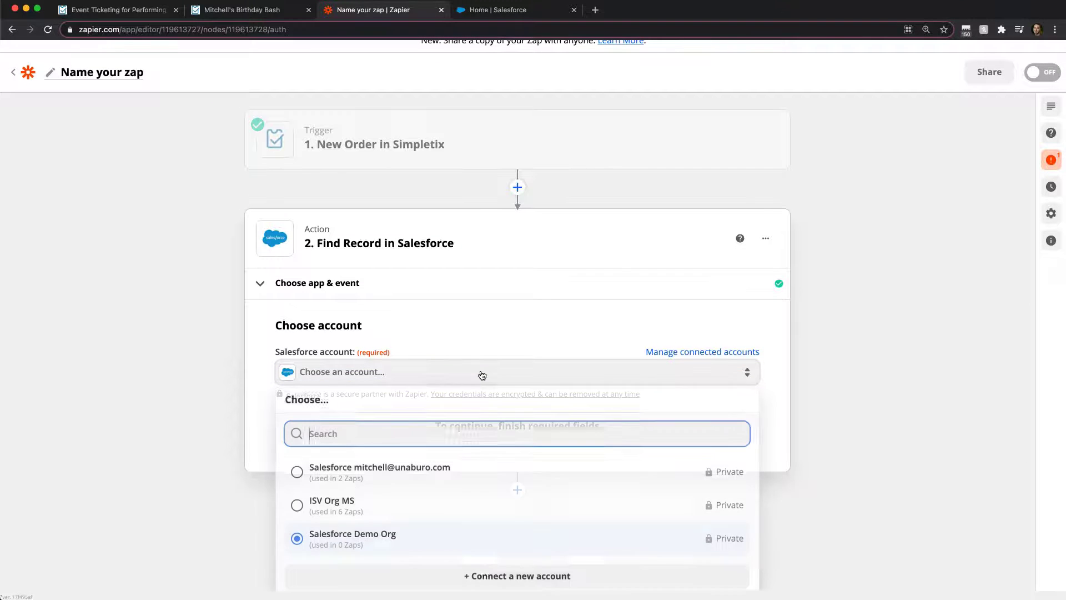
pyautogui.click(370, 538)
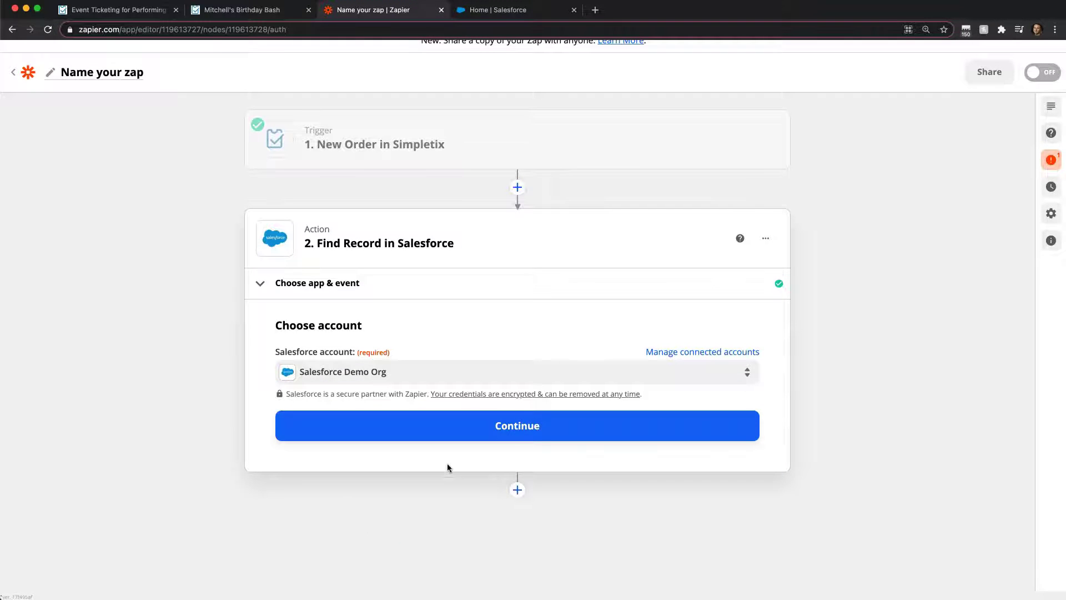
pyautogui.click(424, 436)
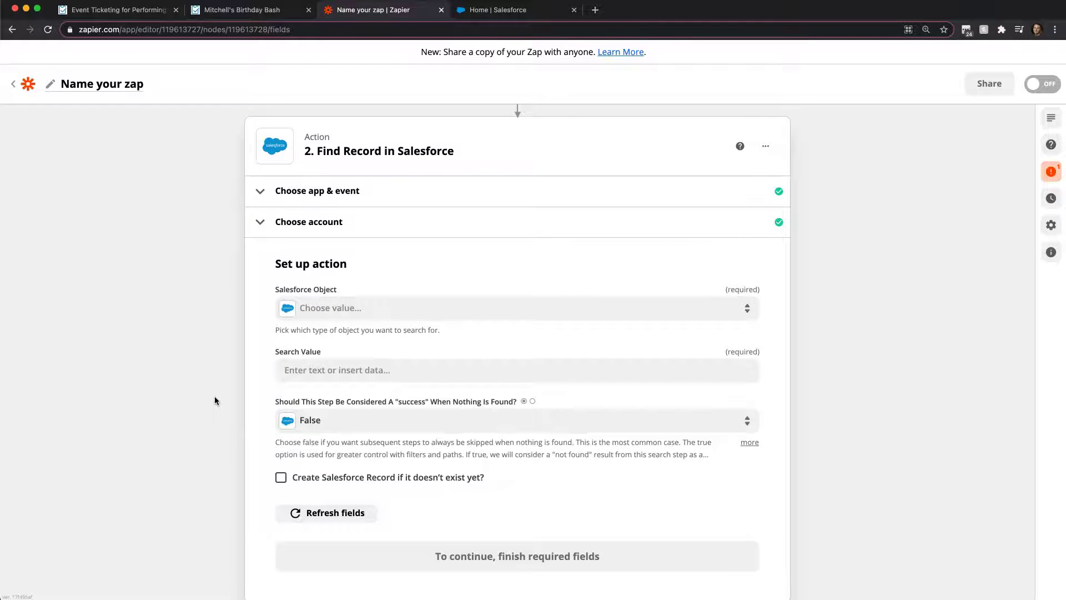
# Set Salesforce Object to Contact and Field To Search By to INT_Matching.
pyautogui.scroll(-1, 229, 401)
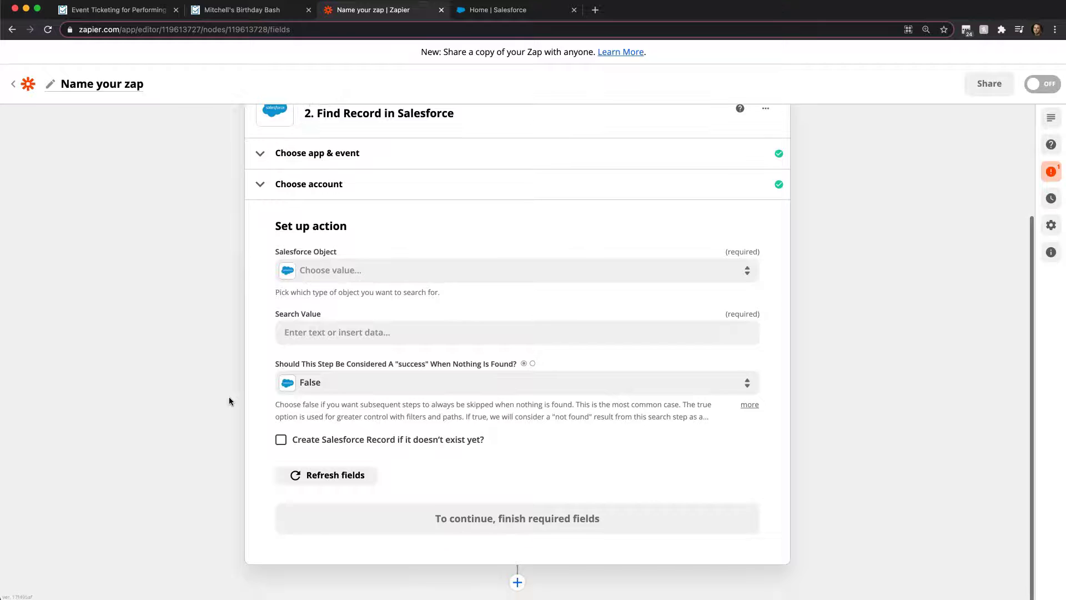
pyautogui.click(402, 273)
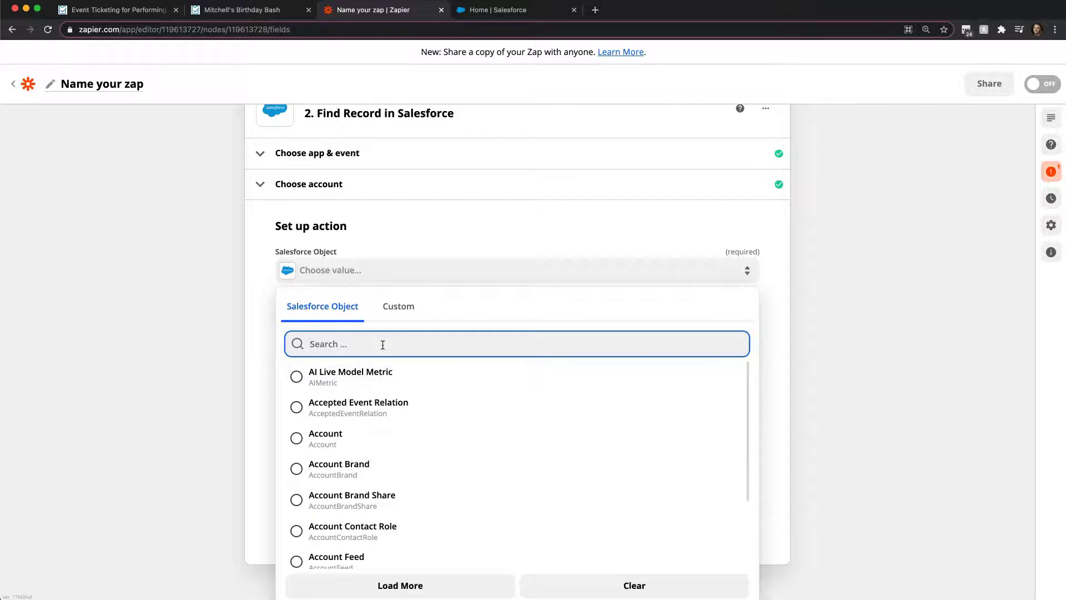
pyautogui.write('contact')
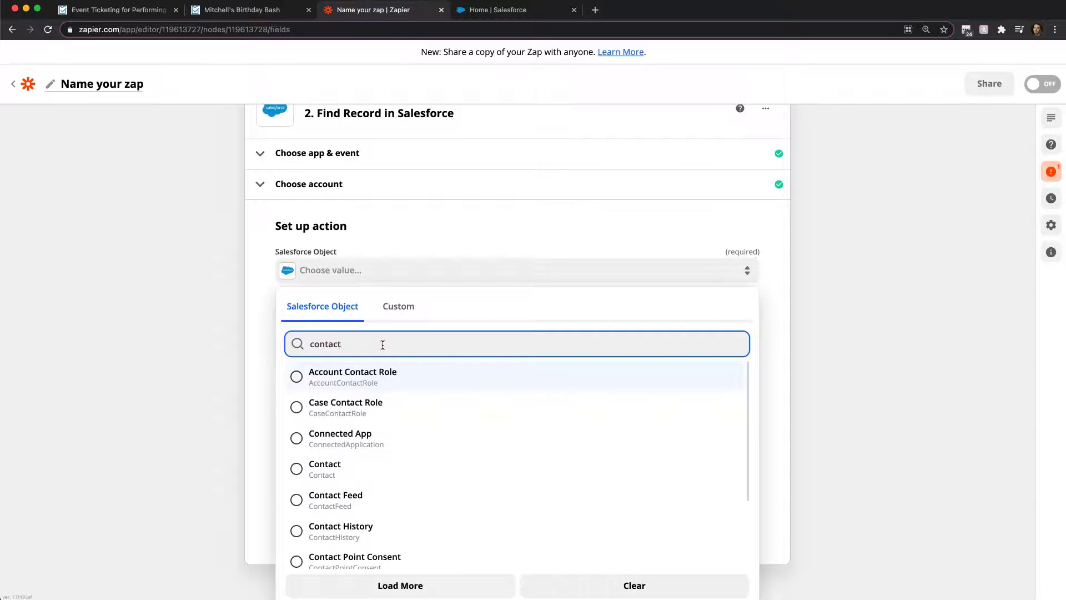
pyautogui.click(297, 469)
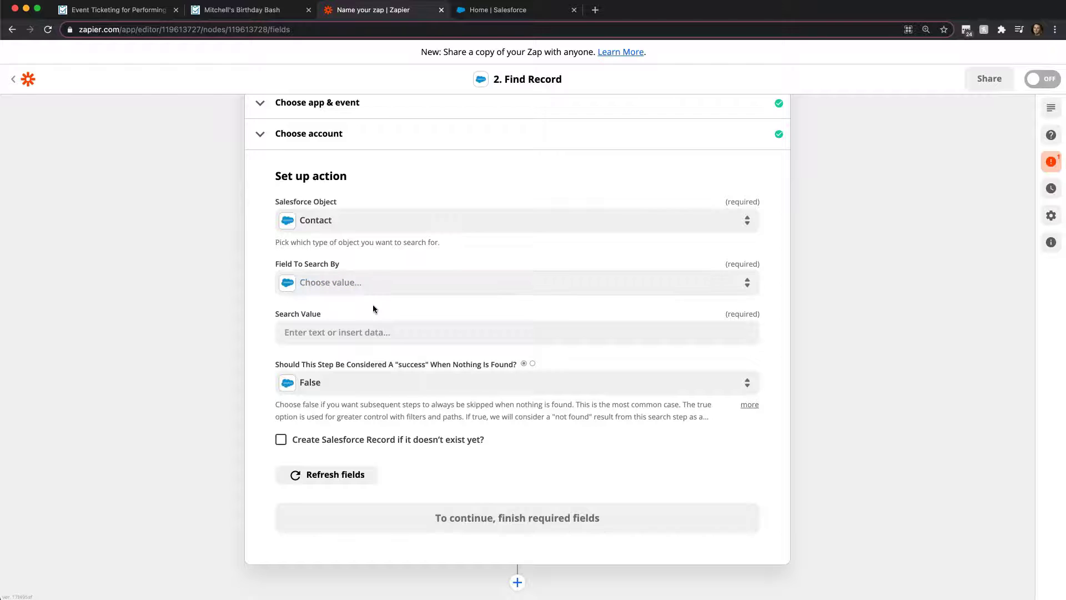
pyautogui.click(330, 284)
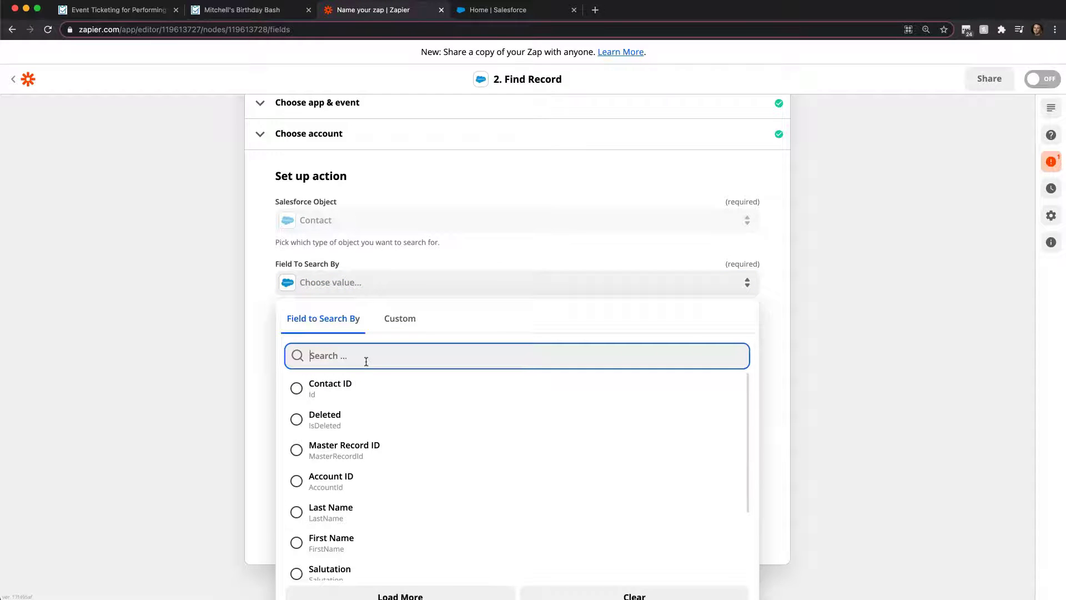
pyautogui.write('int')
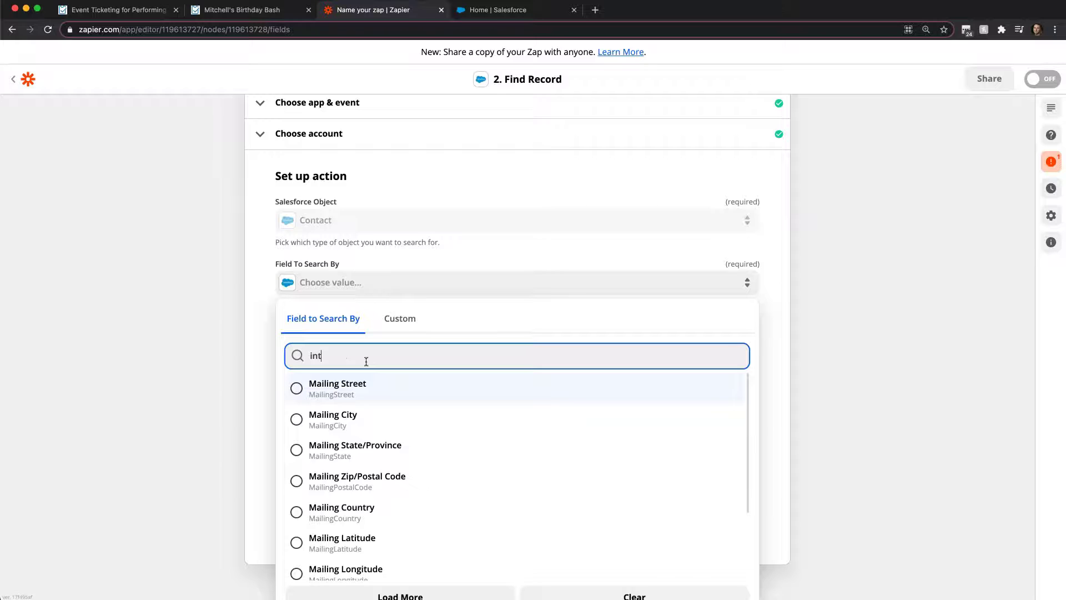
pyautogui.write('_ma')
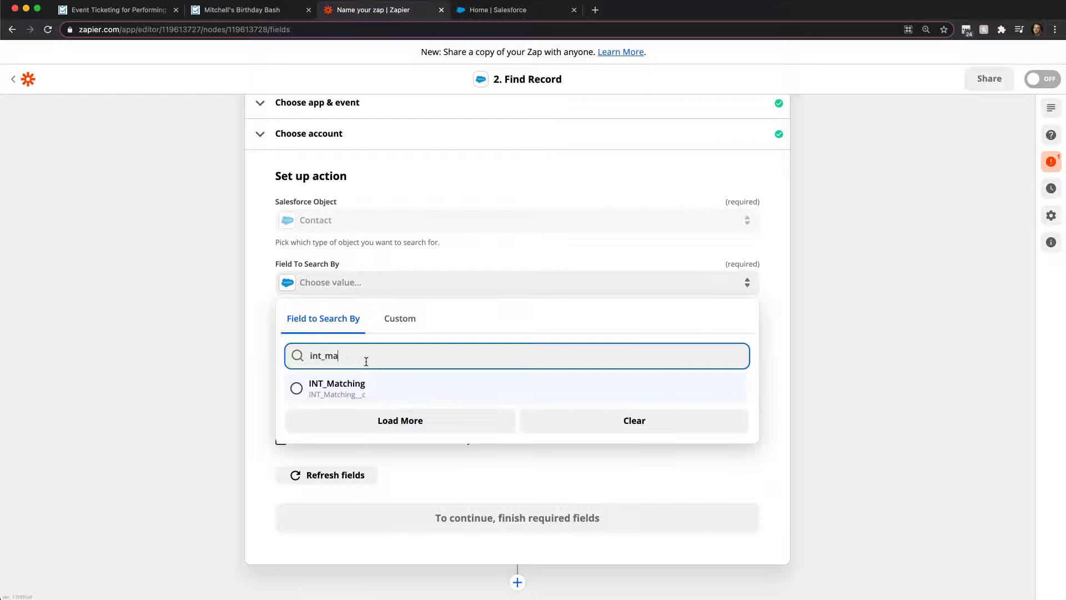
pyautogui.click(347, 388)
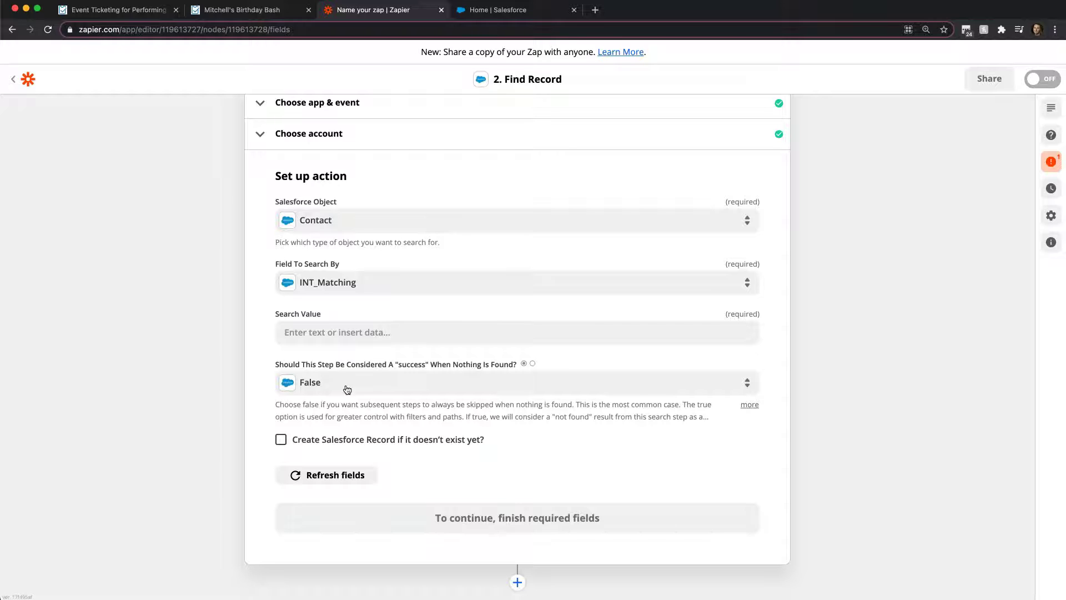
pyautogui.scroll(-1, 253, 345)
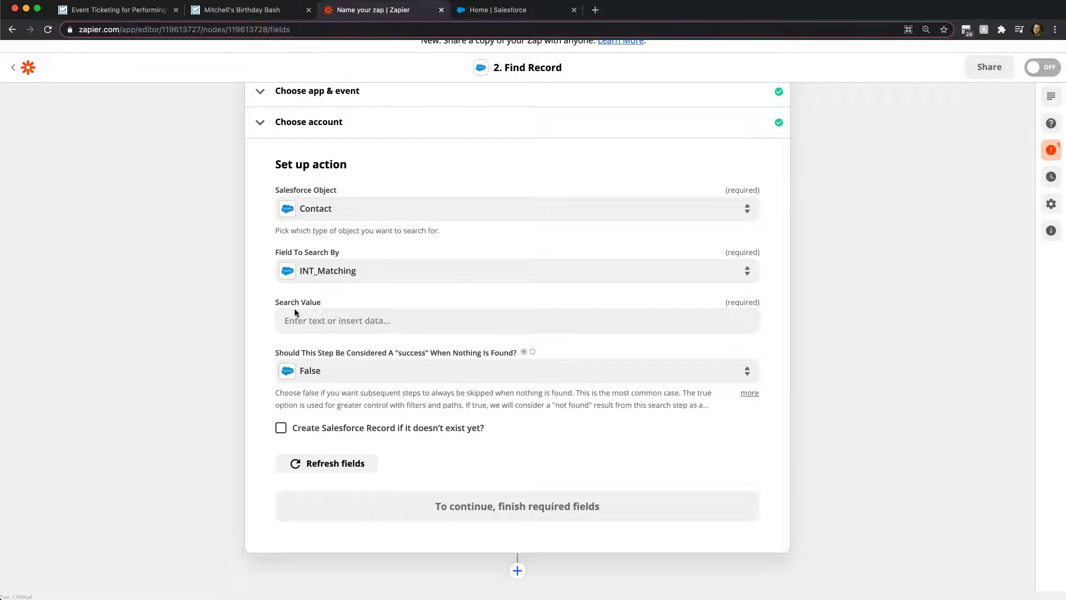
# Fill the search value with the order's Last Name and Email, and create the contact if none is found.
pyautogui.click(334, 313)
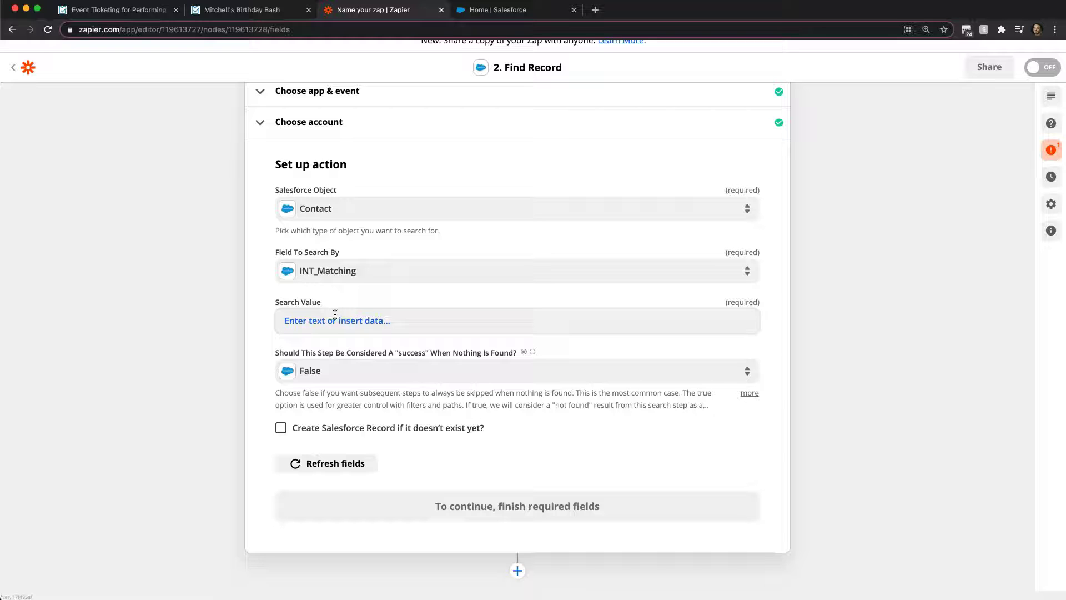
pyautogui.click(334, 323)
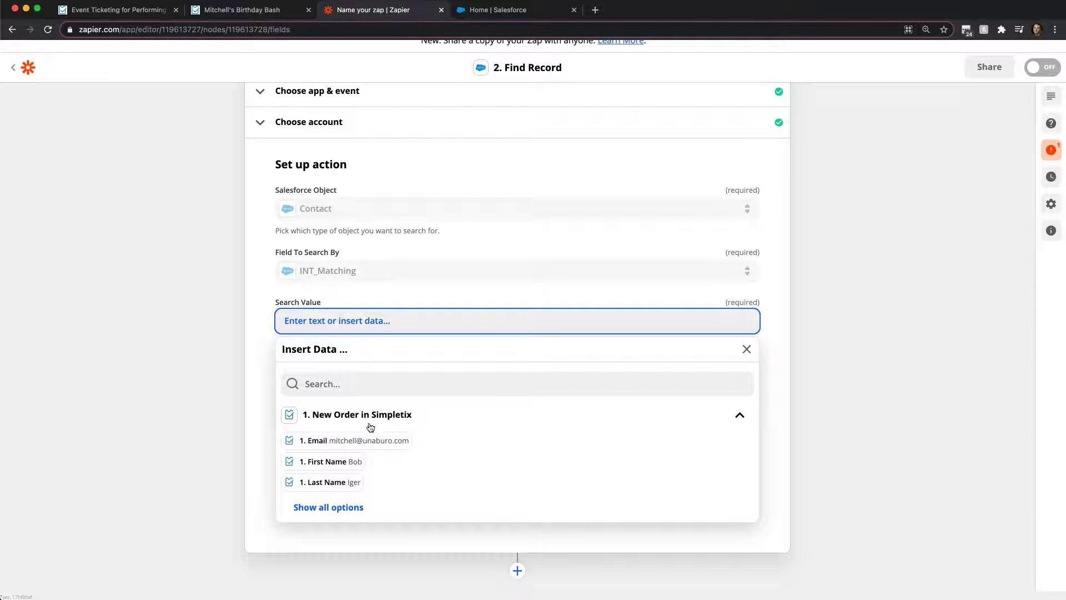
pyautogui.click(348, 483)
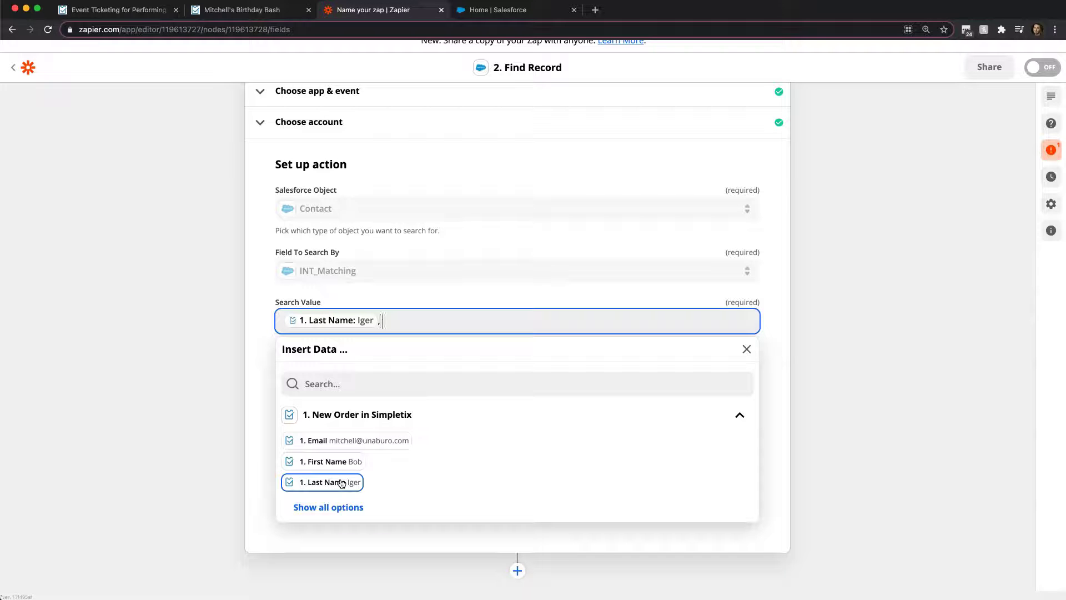
pyautogui.click(358, 441)
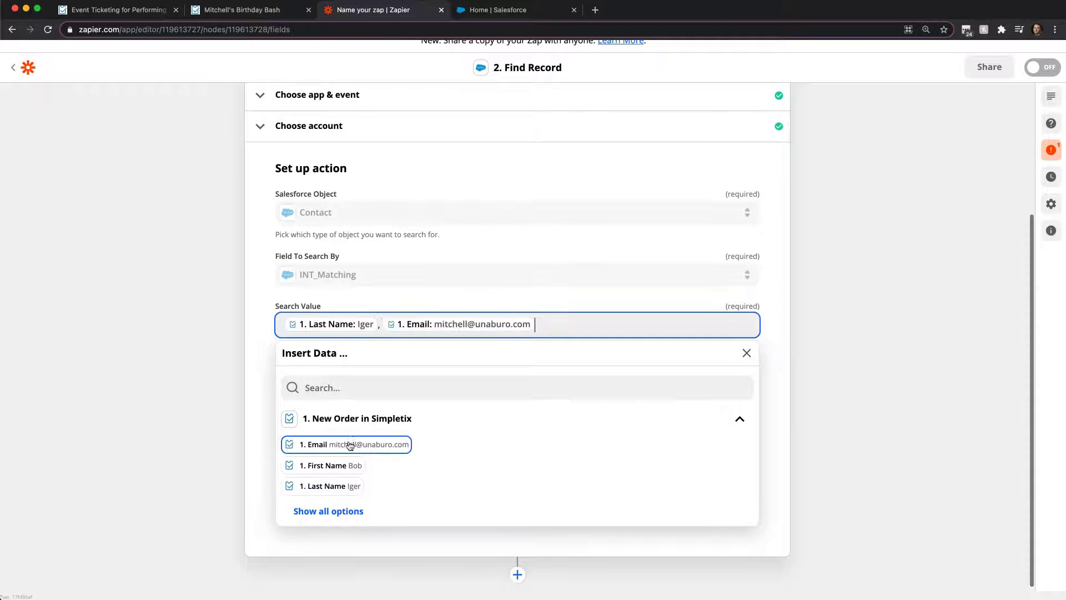
pyautogui.click(266, 371)
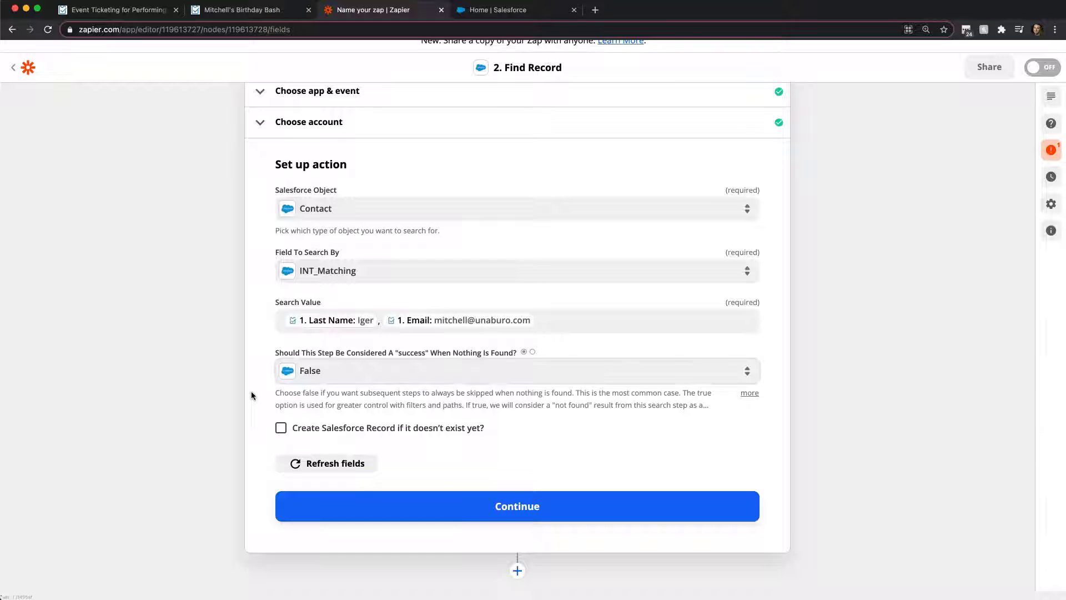
pyautogui.click(281, 428)
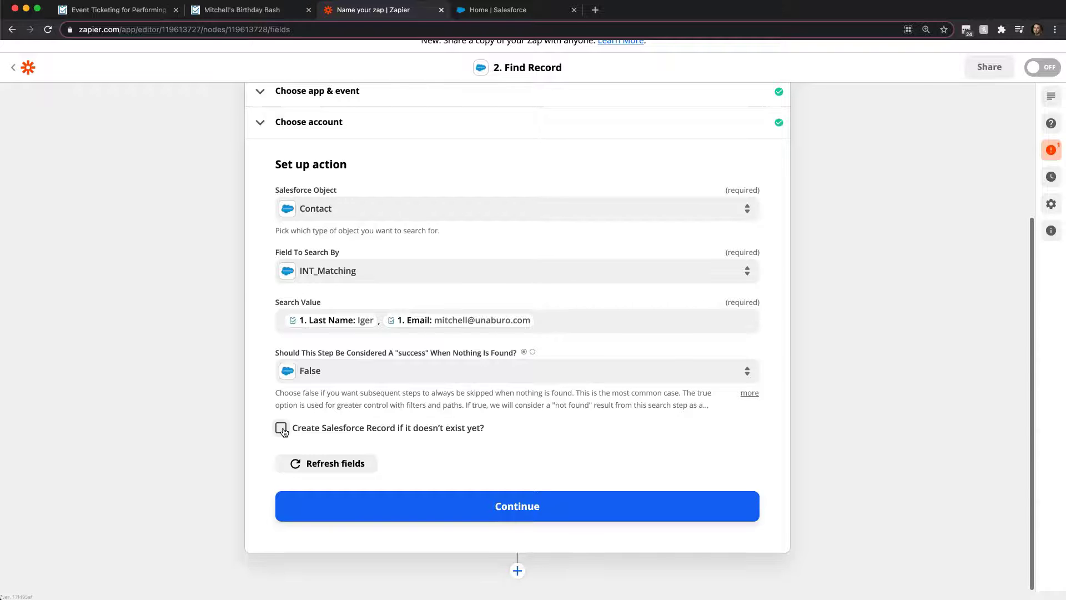
# Map the new contact's Last Name to '1. Last Name' and First Name to '1. First Name' from the order.
pyautogui.scroll(-3, 261, 427)
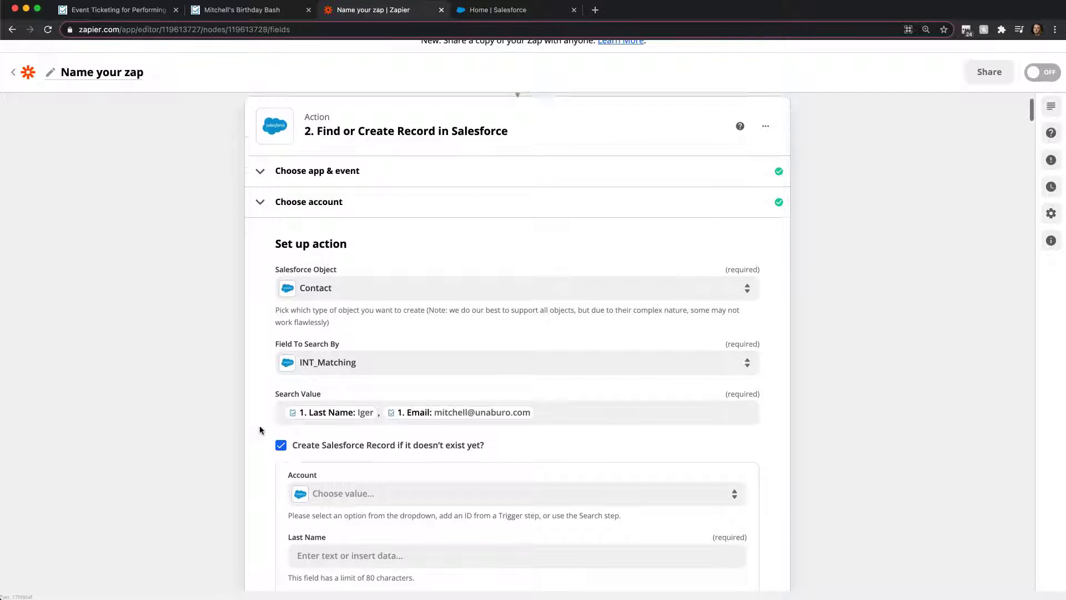
pyautogui.scroll(-5, 269, 423)
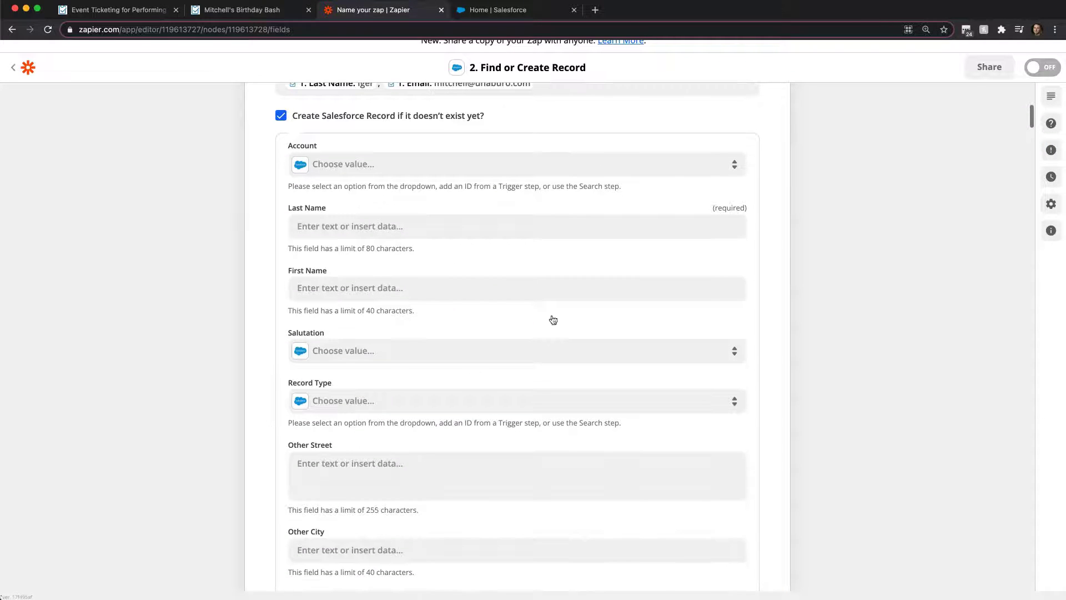
pyautogui.scroll(-1, 353, 416)
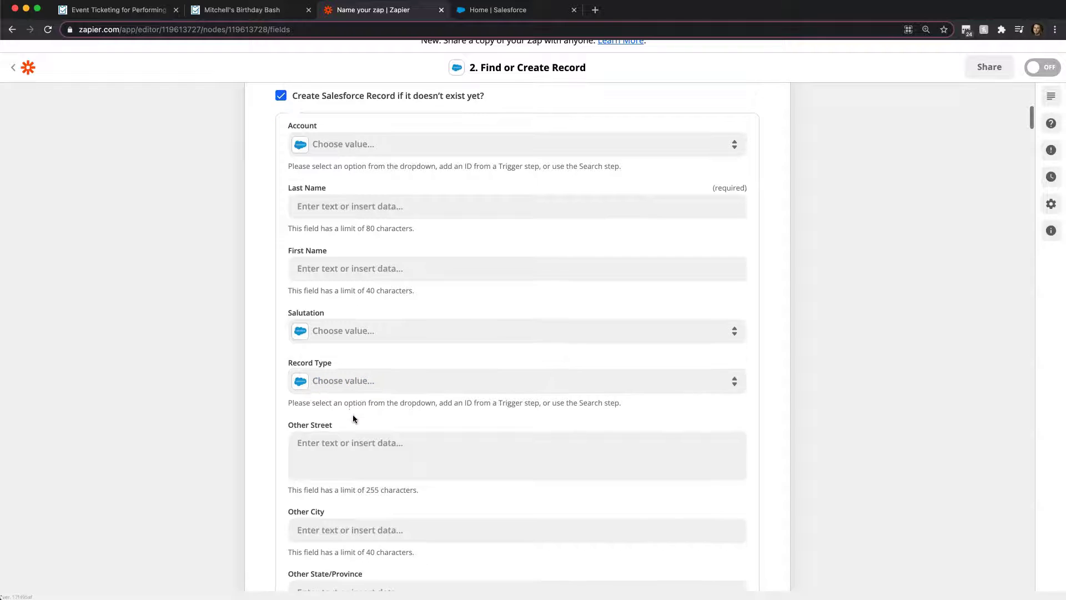
pyautogui.scroll(1, 354, 417)
pyautogui.scroll(1, 355, 417)
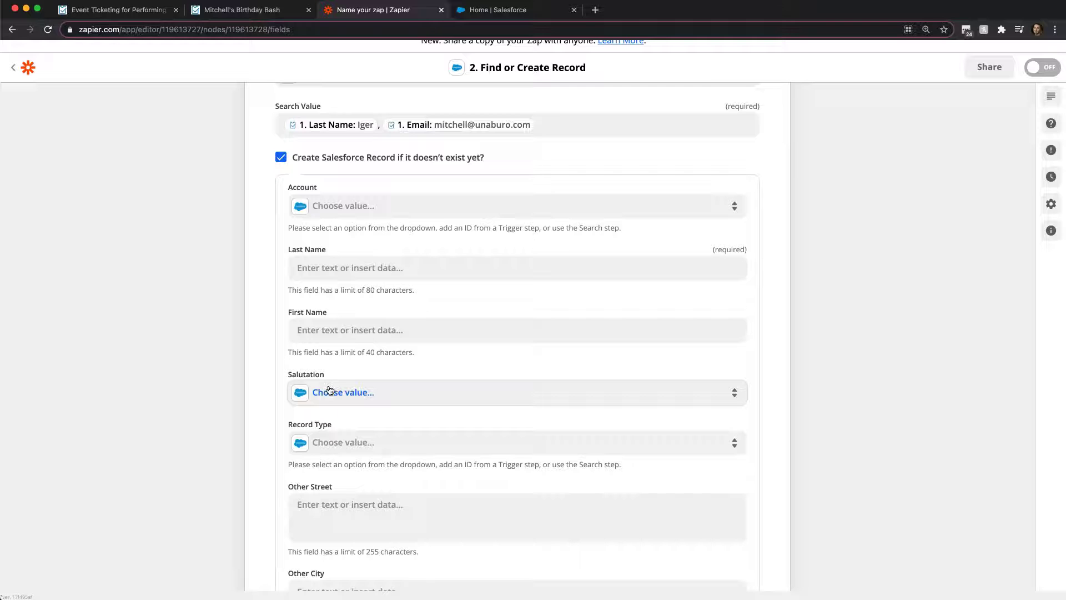
pyautogui.click(314, 267)
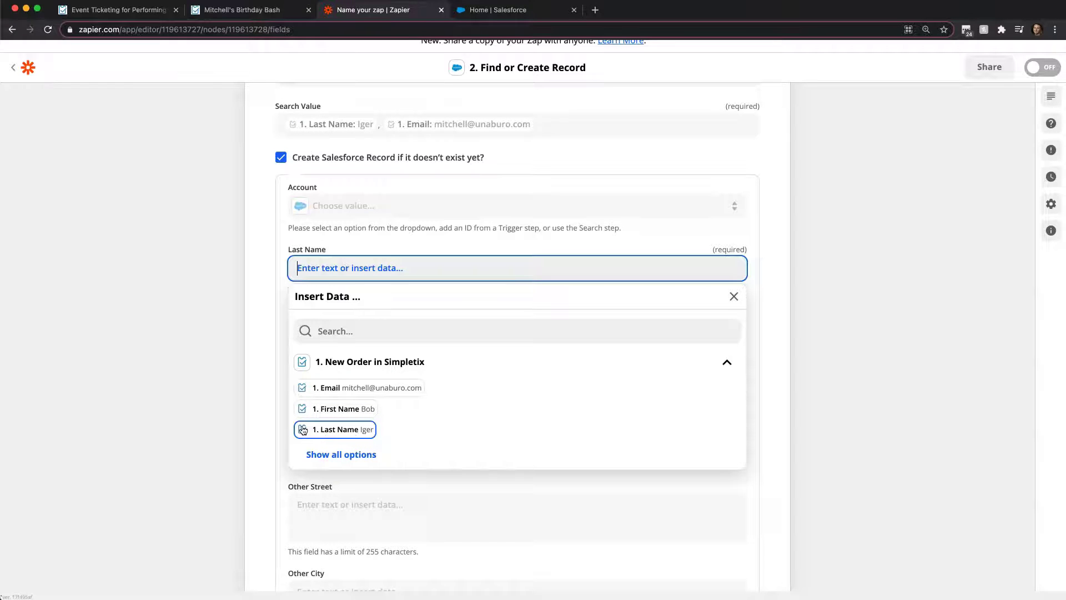
pyautogui.click(368, 436)
pyautogui.click(275, 334)
pyautogui.click(308, 332)
pyautogui.click(371, 471)
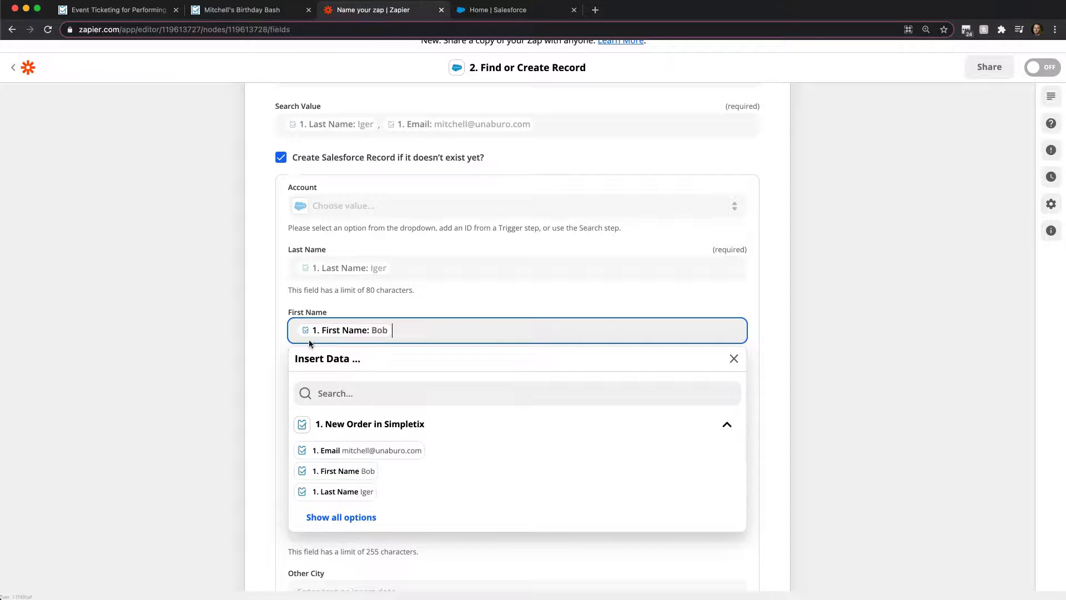
pyautogui.click(278, 331)
# Review the remaining Salesforce contact fields, then continue from the bottom of the form to the test.
pyautogui.scroll(-5, 278, 331)
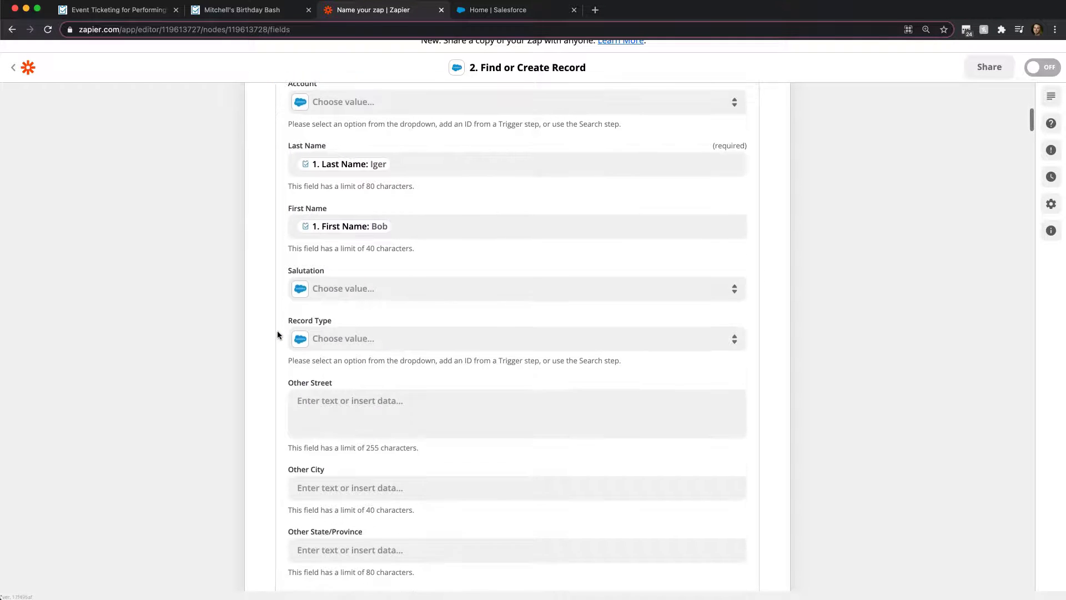
pyautogui.scroll(-8, 327, 420)
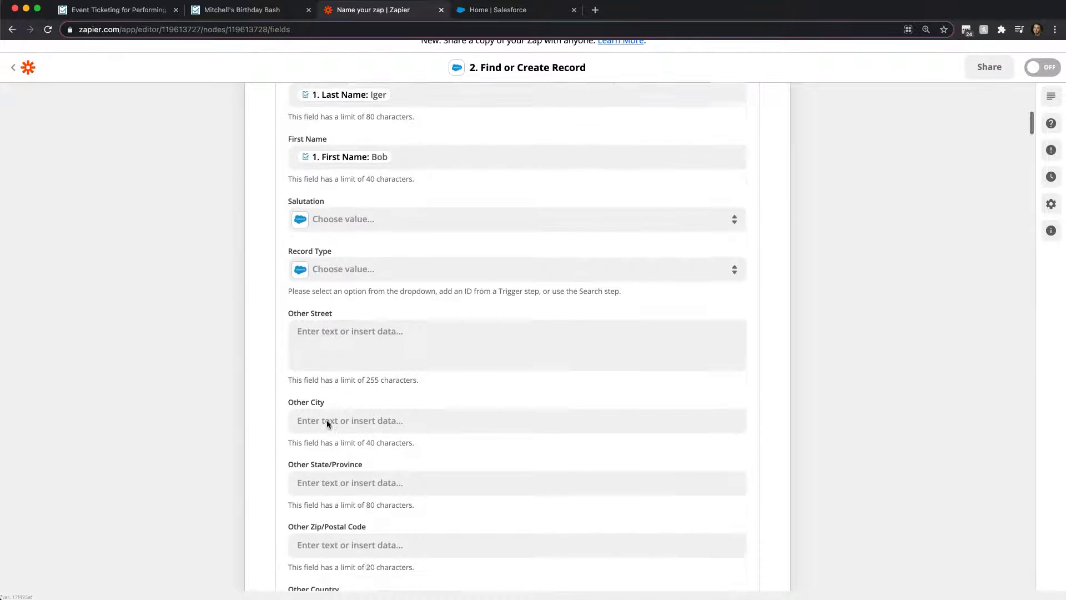
pyautogui.scroll(-2, 327, 420)
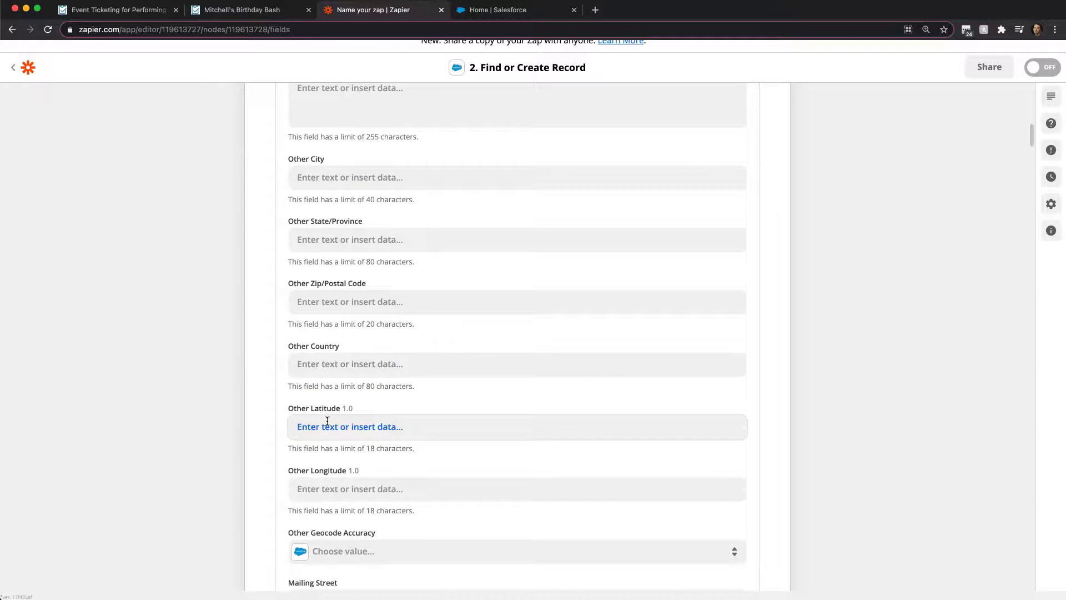
pyautogui.scroll(-20, 327, 420)
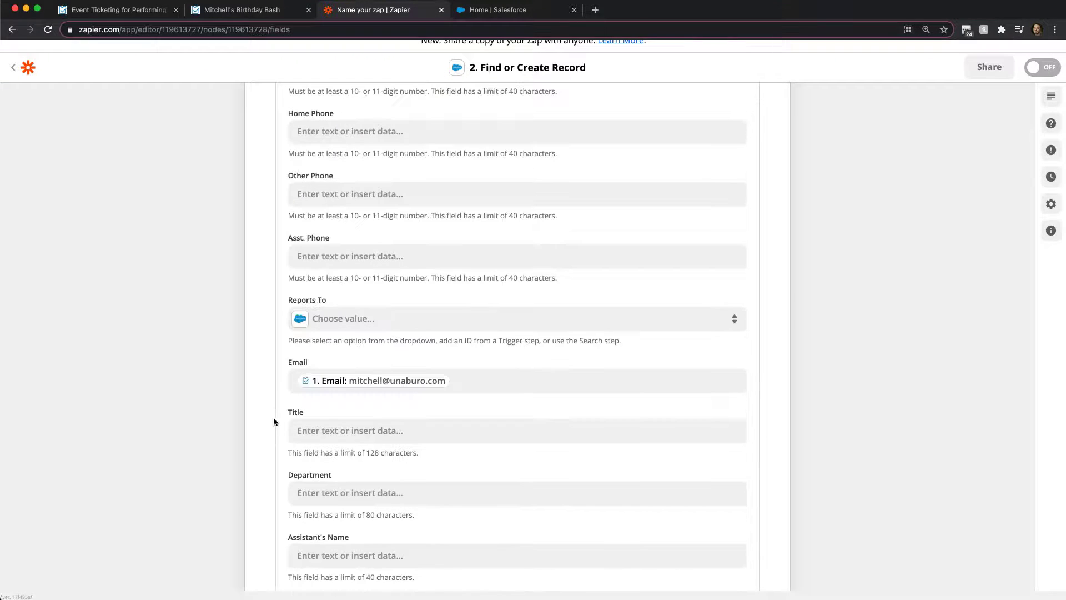
pyautogui.scroll(1, 404, 433)
pyautogui.scroll(20, 404, 433)
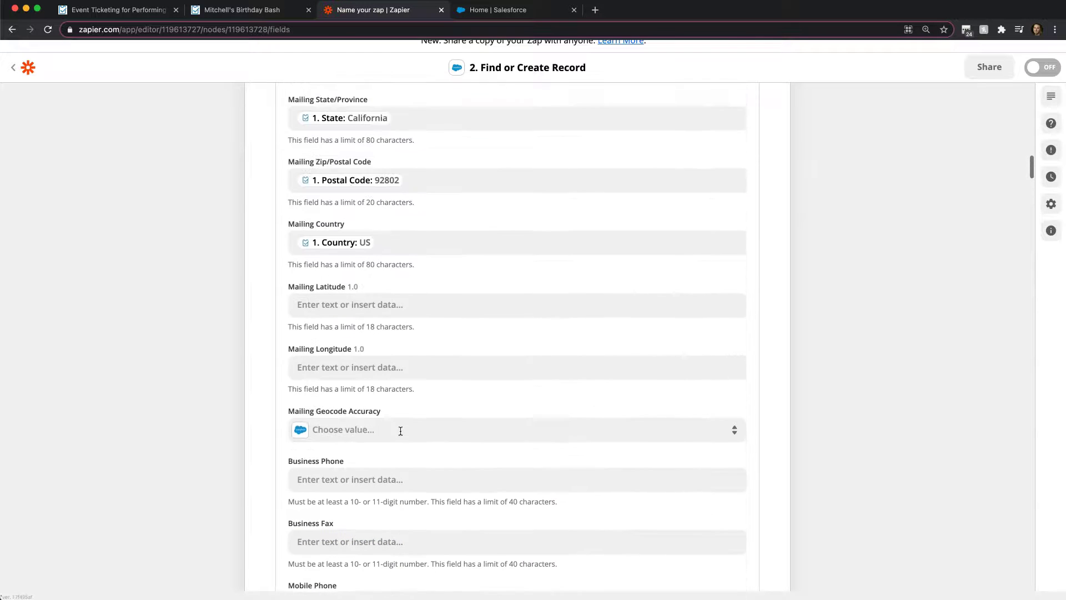
pyautogui.scroll(5, 401, 433)
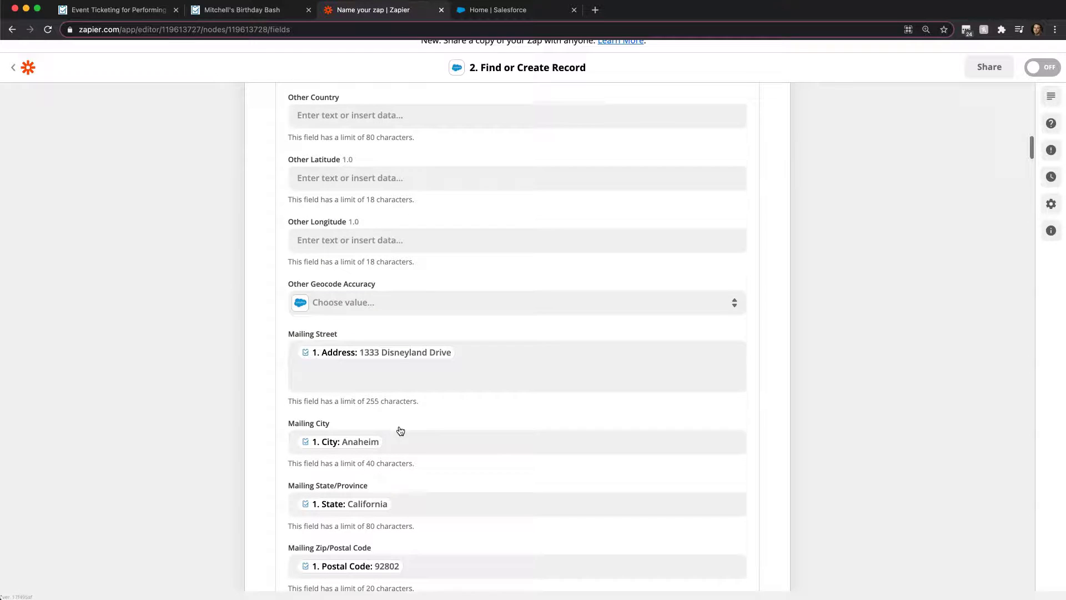
pyautogui.scroll(20, 400, 430)
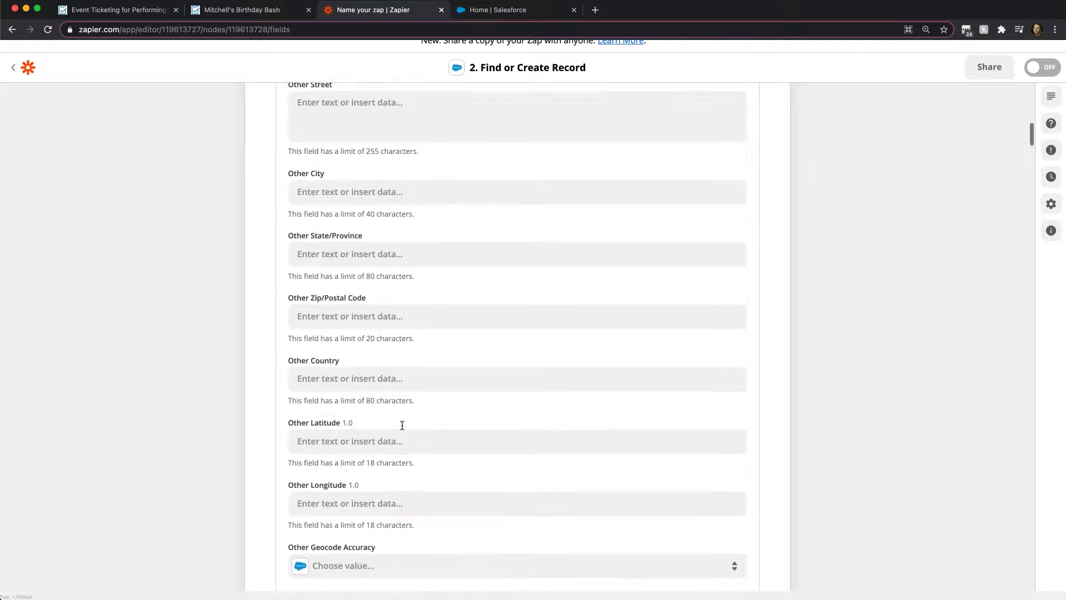
pyautogui.scroll(3, 402, 428)
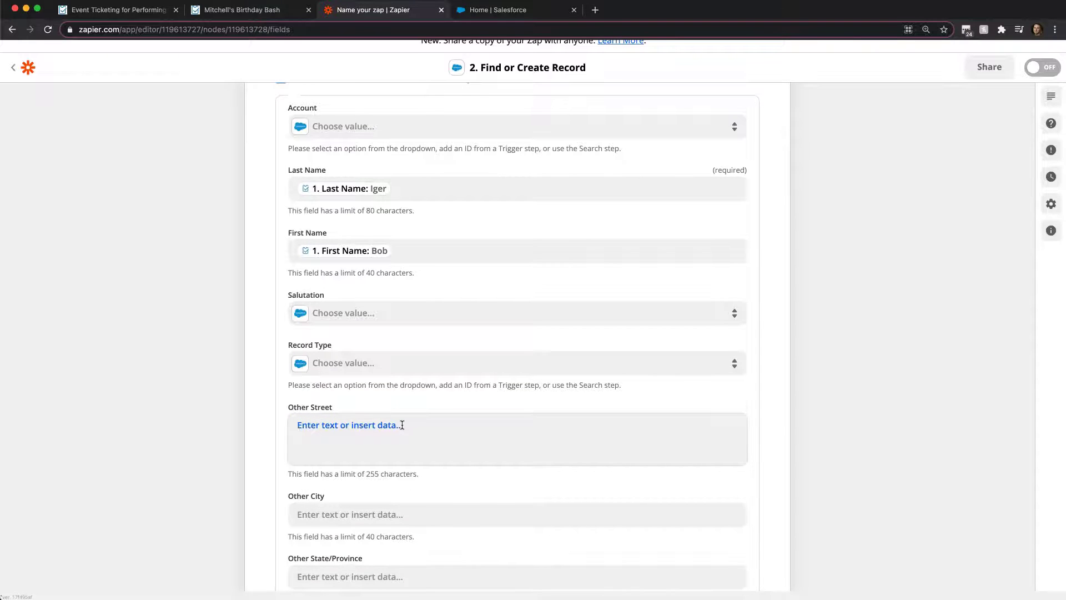
pyautogui.scroll(-18, 239, 309)
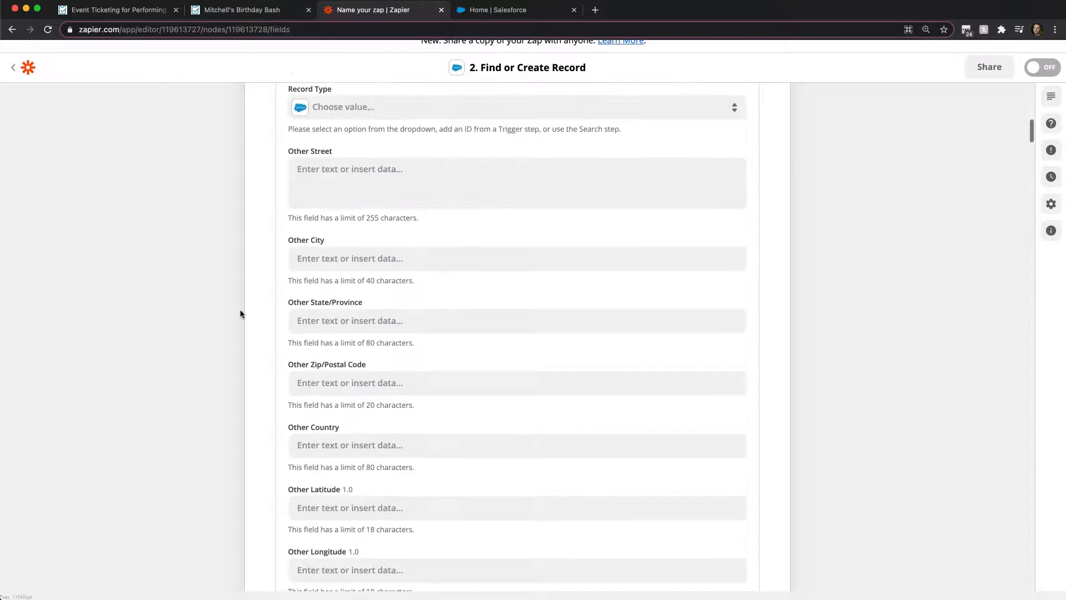
pyautogui.scroll(-14, 535, 425)
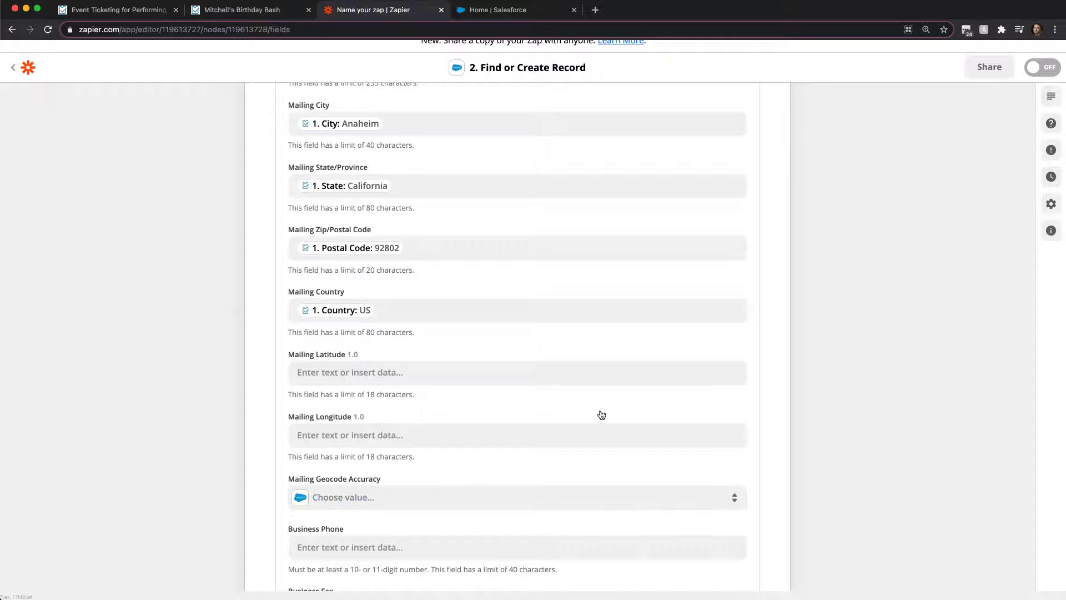
pyautogui.scroll(-2, 601, 415)
pyautogui.scroll(-20, 602, 415)
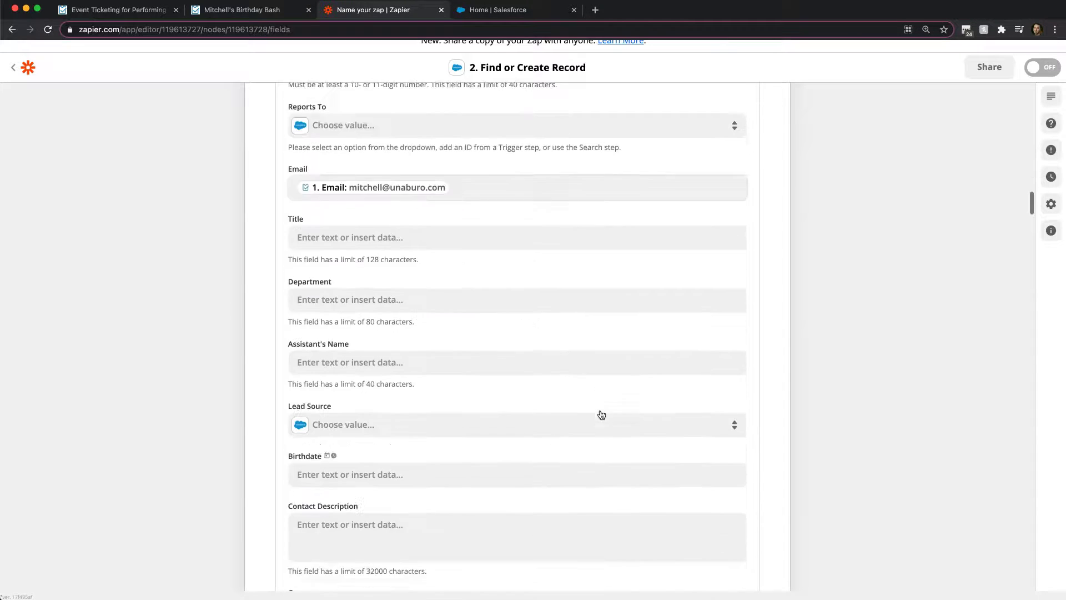
pyautogui.scroll(-20, 602, 414)
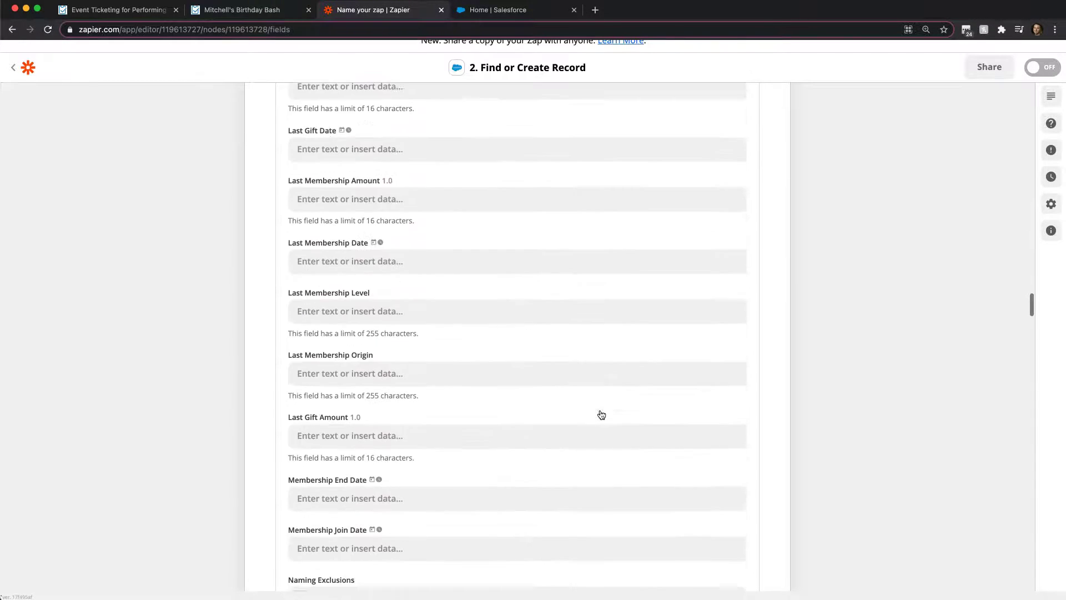
pyautogui.scroll(-20, 601, 415)
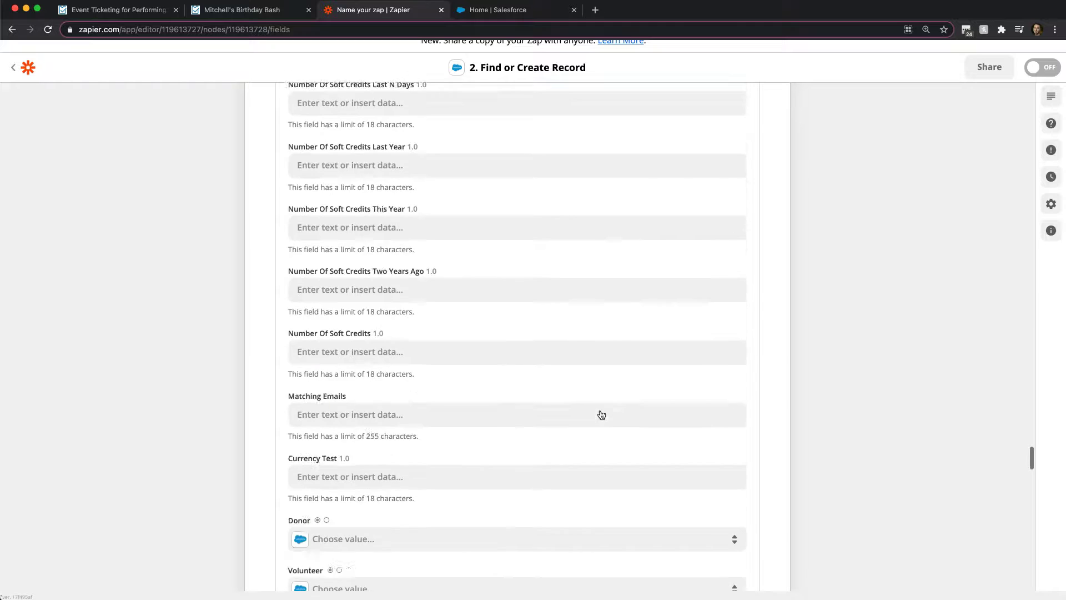
pyautogui.scroll(-20, 601, 414)
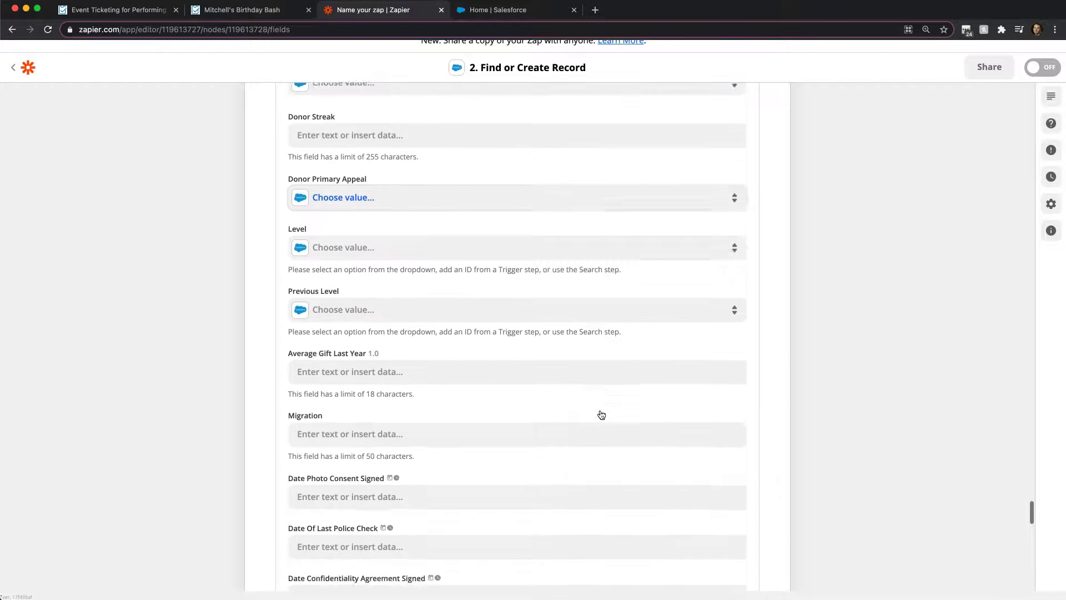
pyautogui.scroll(-20, 602, 415)
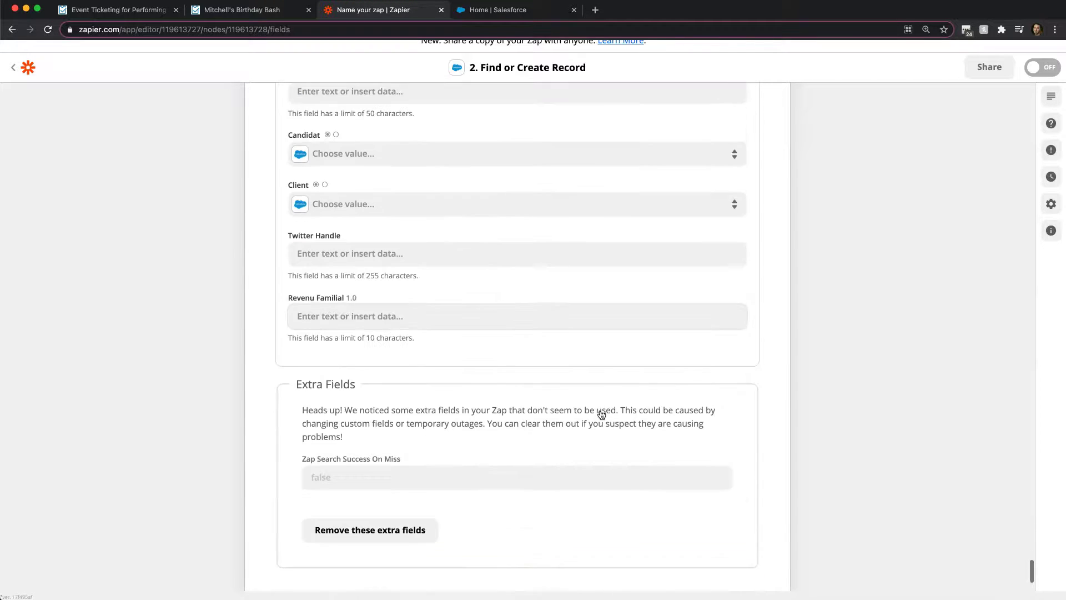
pyautogui.scroll(-1, 601, 415)
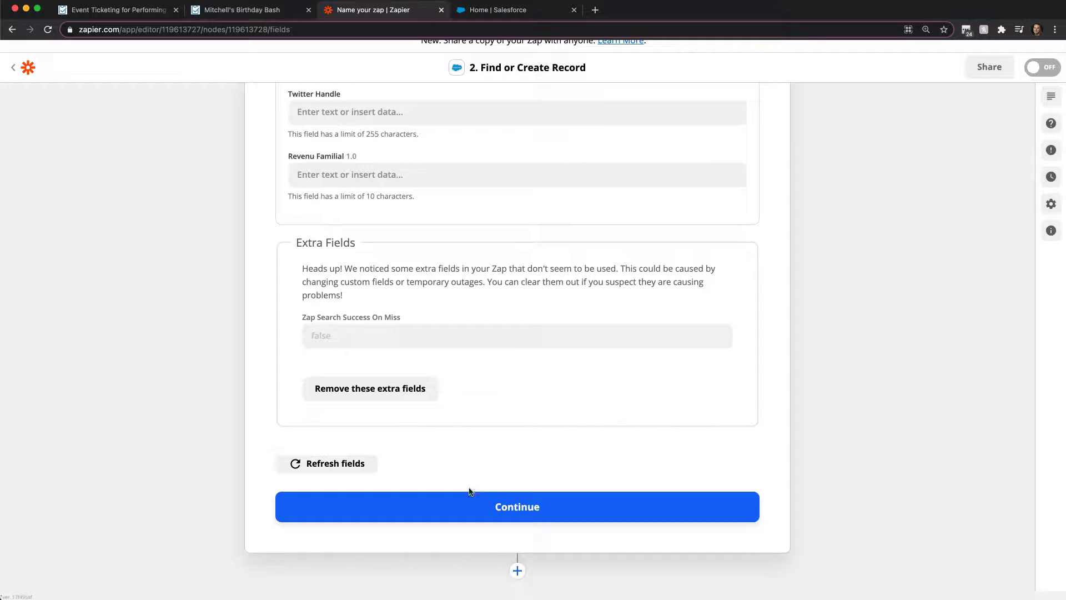
pyautogui.click(470, 506)
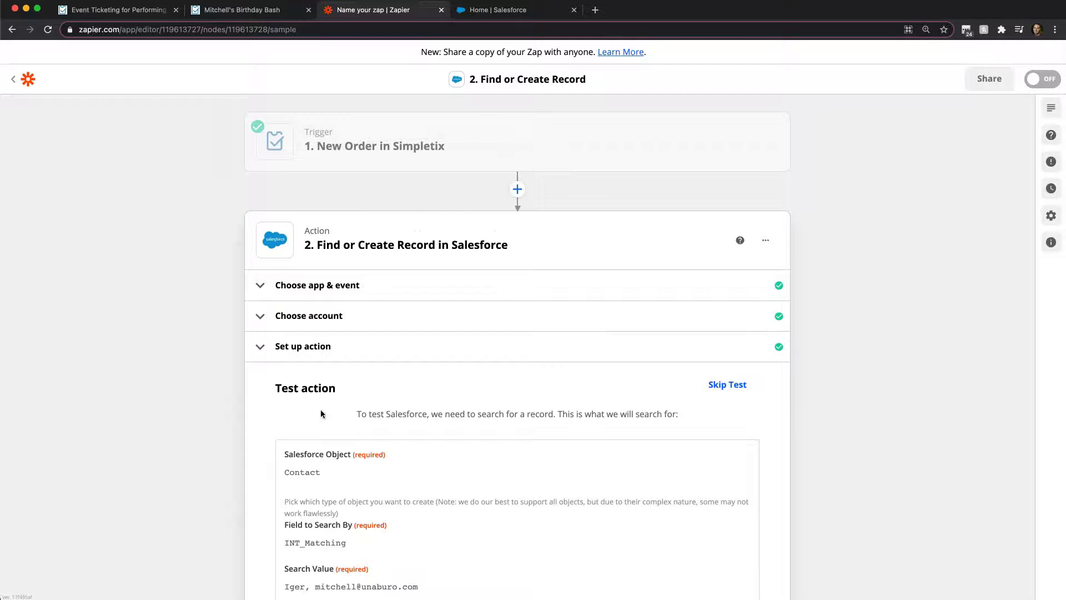
# Run Test & Review on the Find or Create Record step and check the returned Salesforce contact.
pyautogui.scroll(-5, 486, 404)
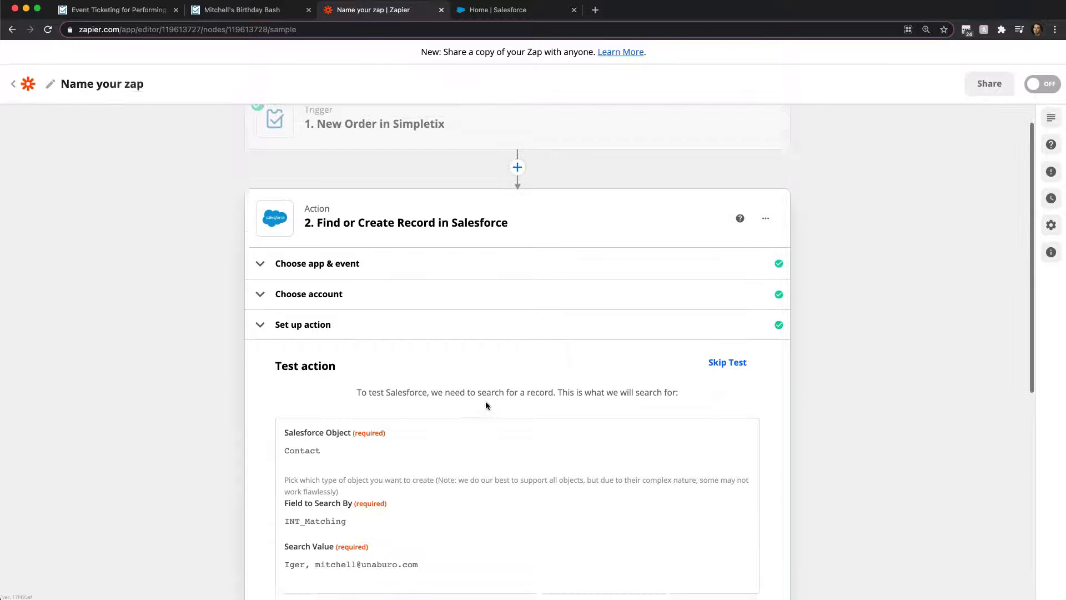
pyautogui.scroll(-3, 280, 424)
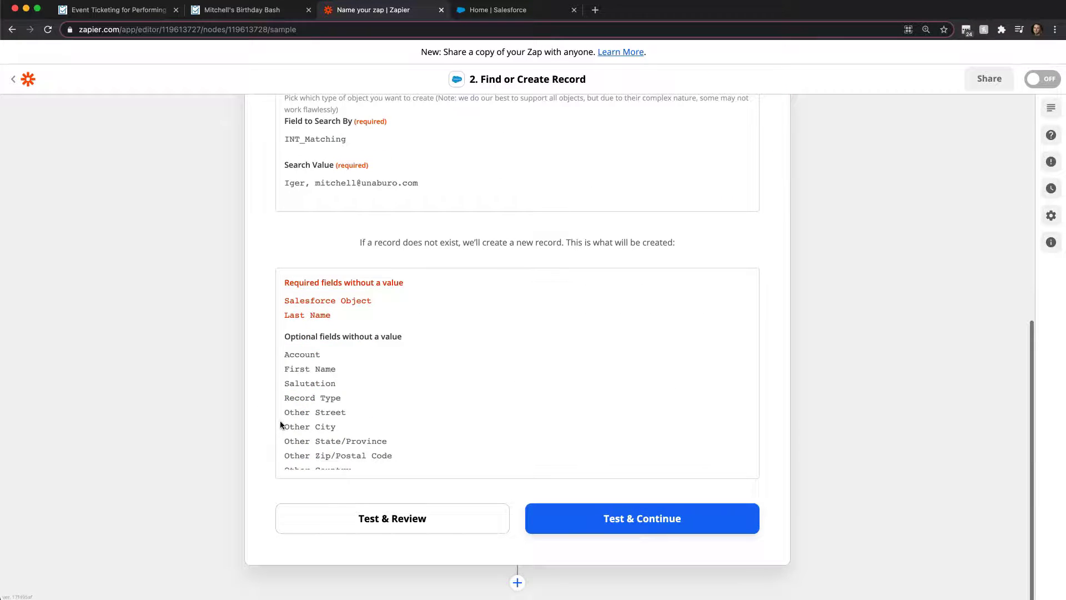
pyautogui.scroll(2, 269, 414)
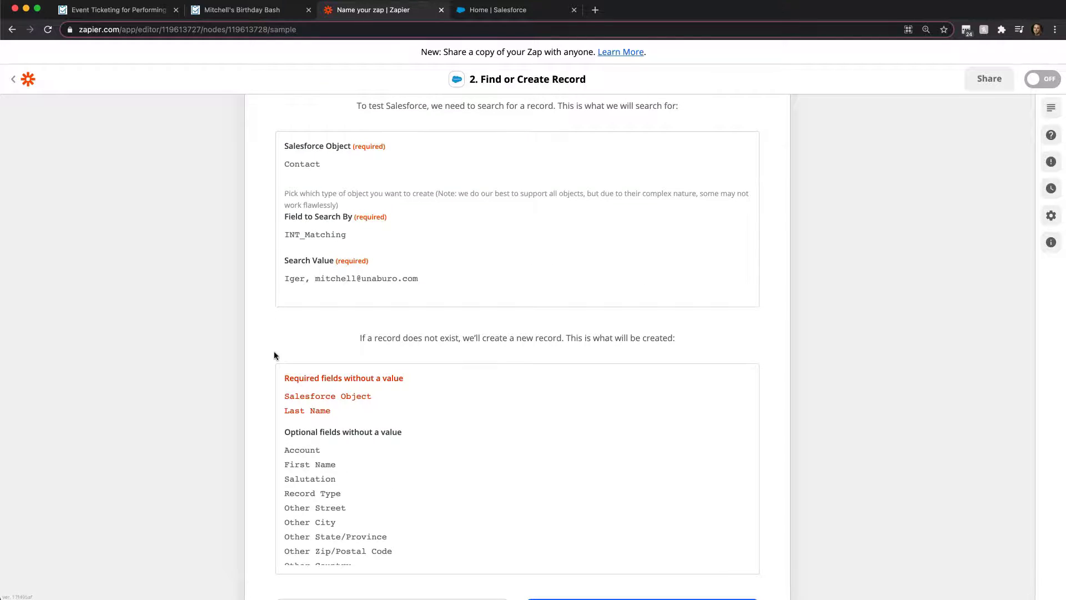
pyautogui.scroll(-2, 274, 356)
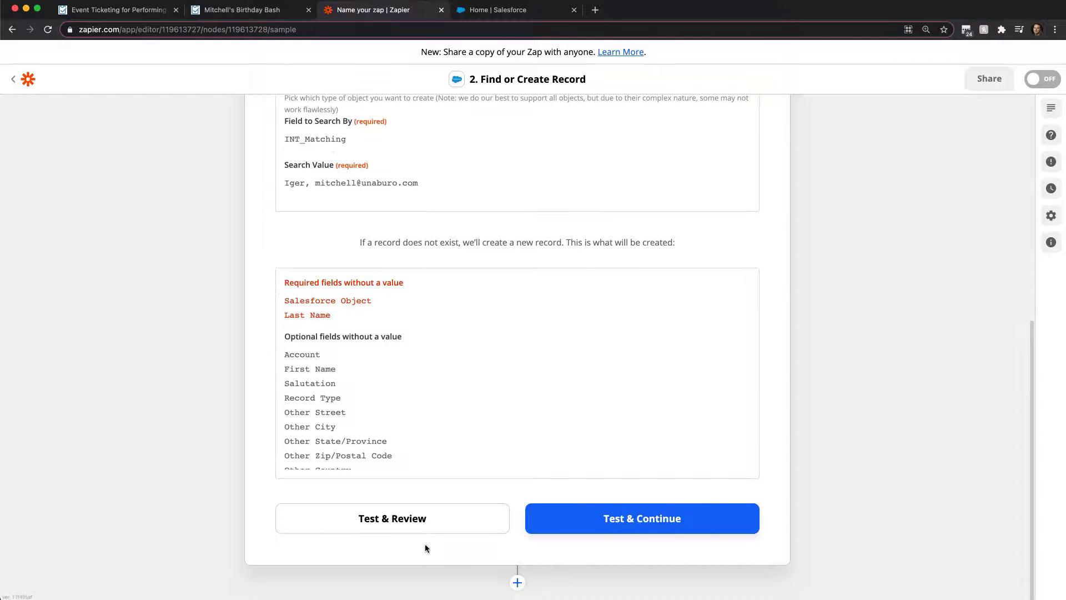
pyautogui.click(372, 519)
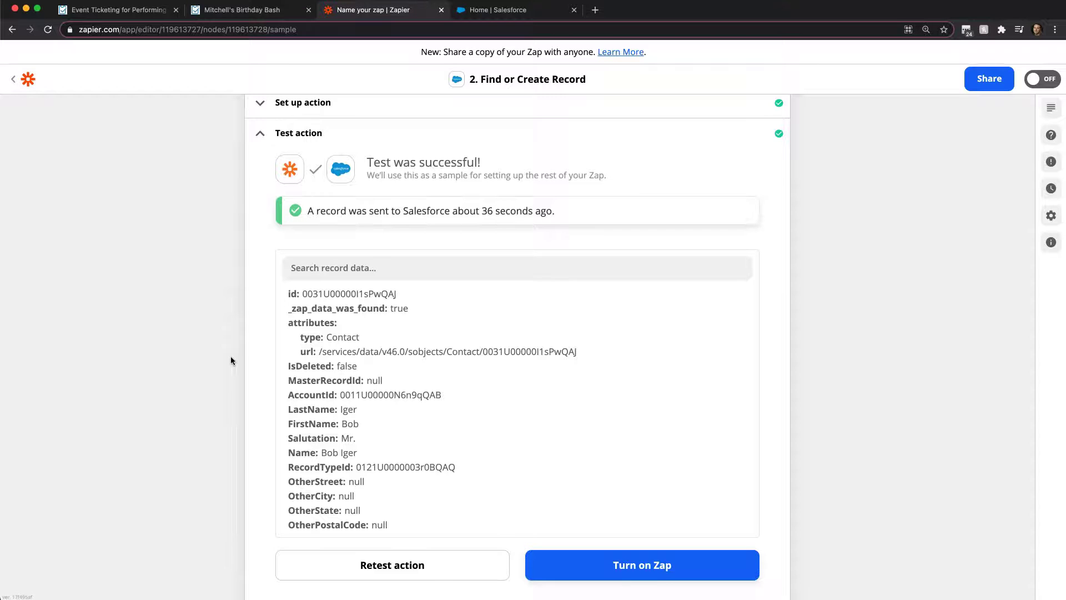
pyautogui.scroll(-2, 231, 360)
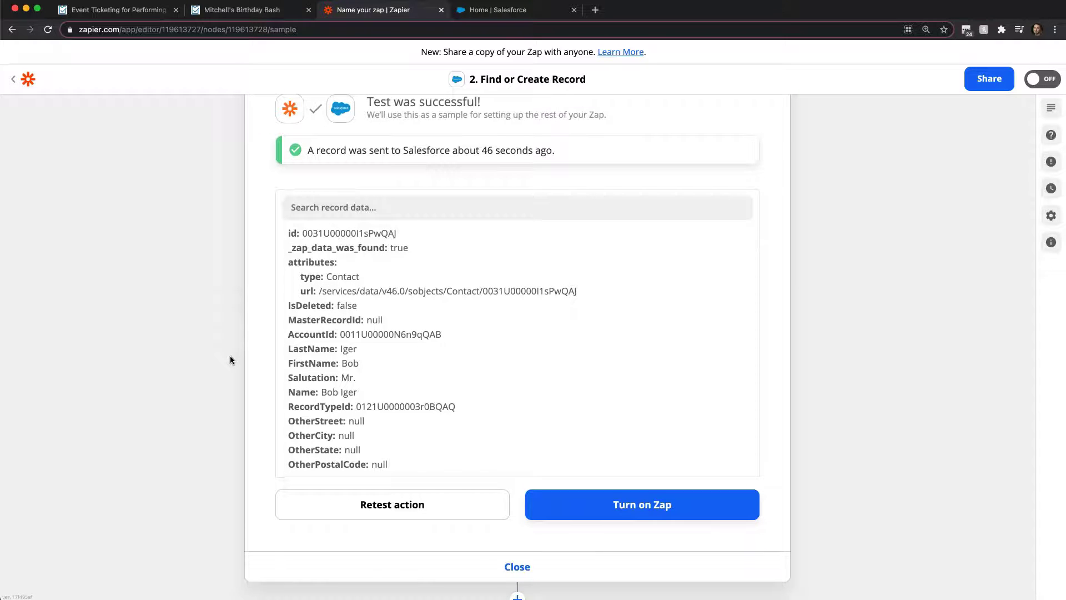
pyautogui.scroll(-1, 221, 363)
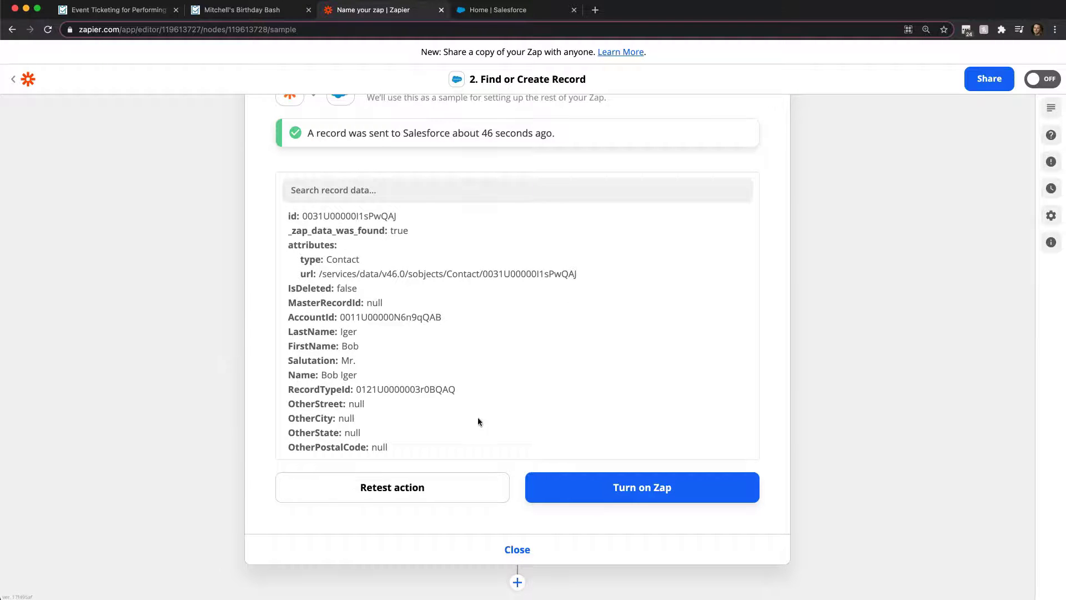
# Add a new action step after step 2 using the Salesforce app.
pyautogui.click(517, 582)
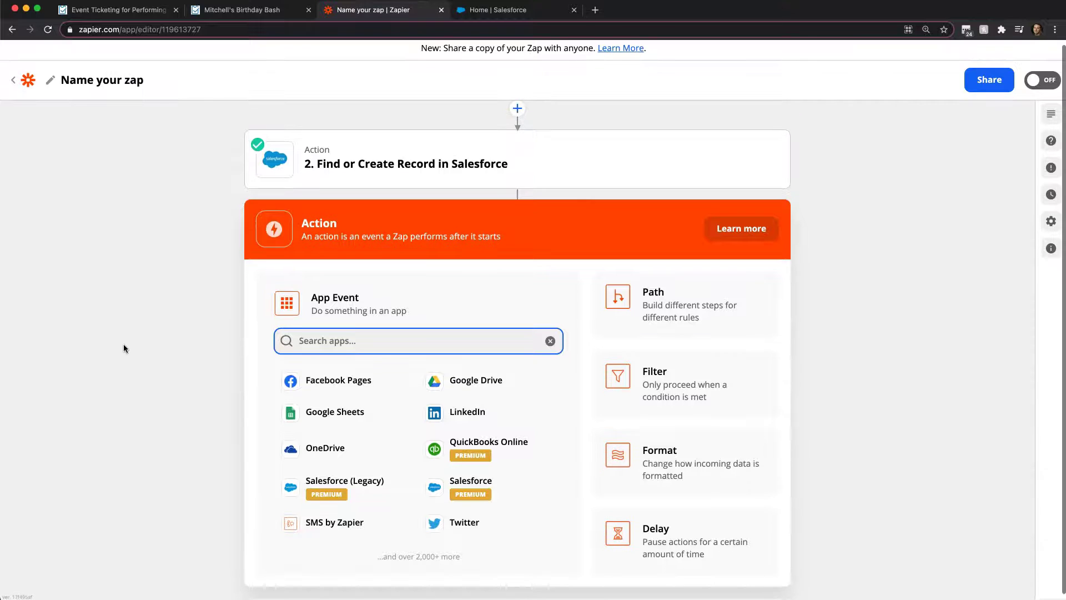
pyautogui.click(354, 341)
pyautogui.write('sal')
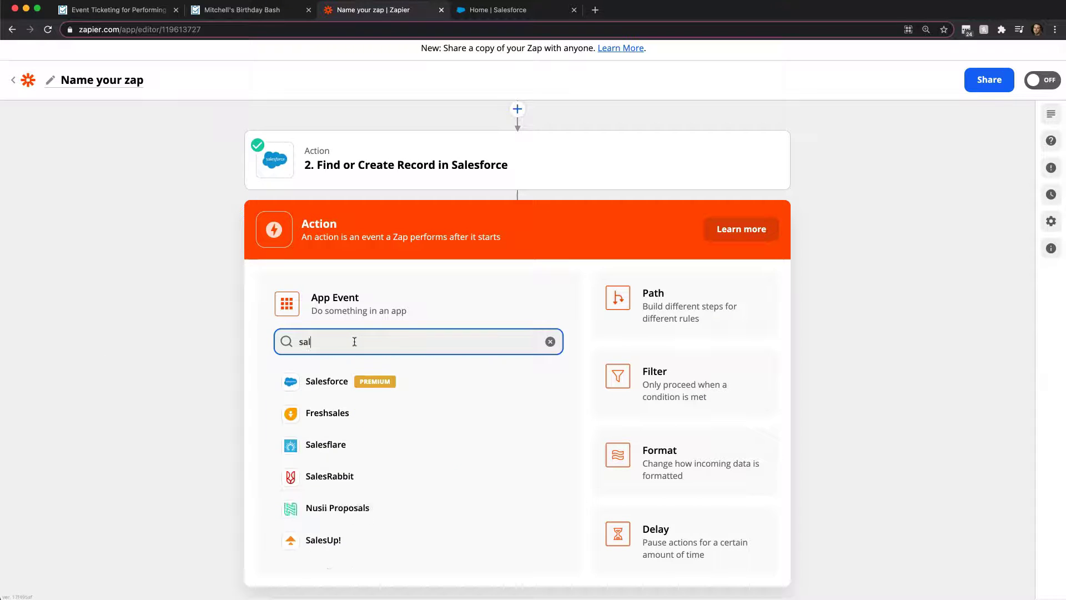
pyautogui.write('esforce')
pyautogui.click(327, 404)
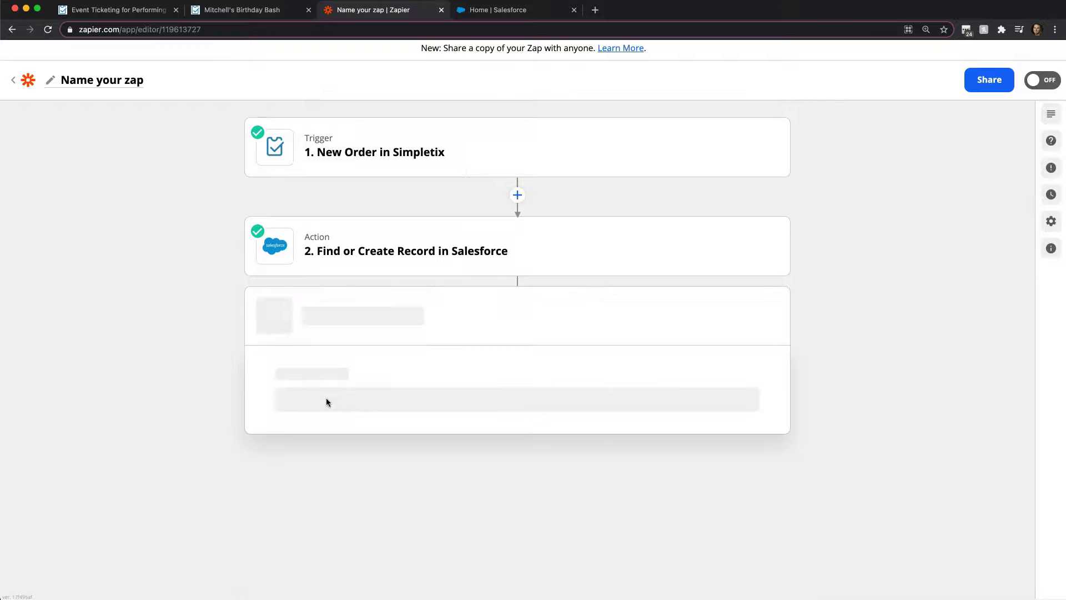
pyautogui.scroll(-1, 242, 380)
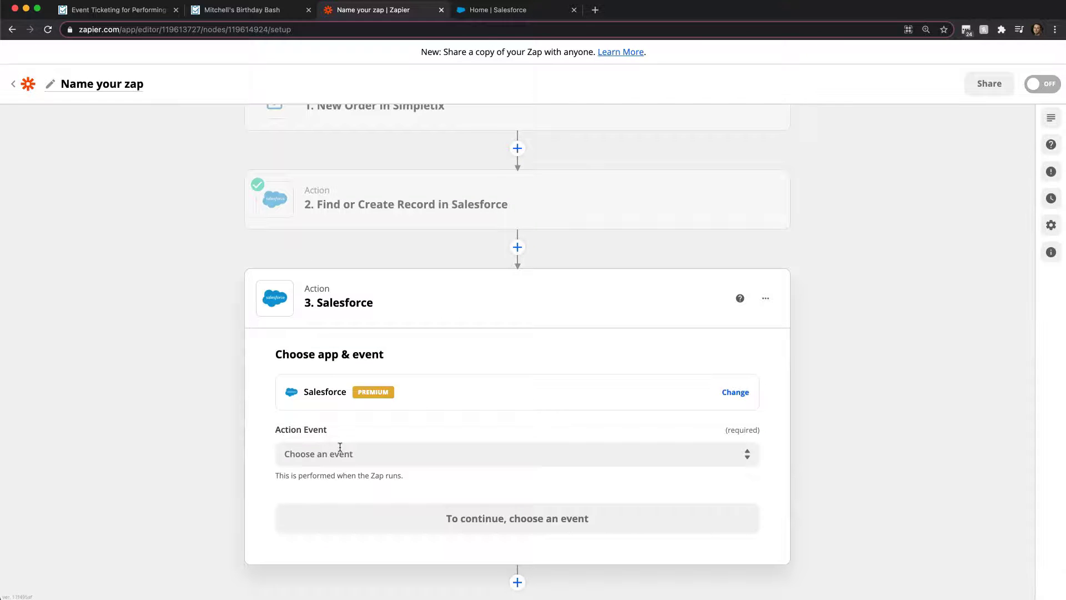
pyautogui.scroll(-1, 219, 449)
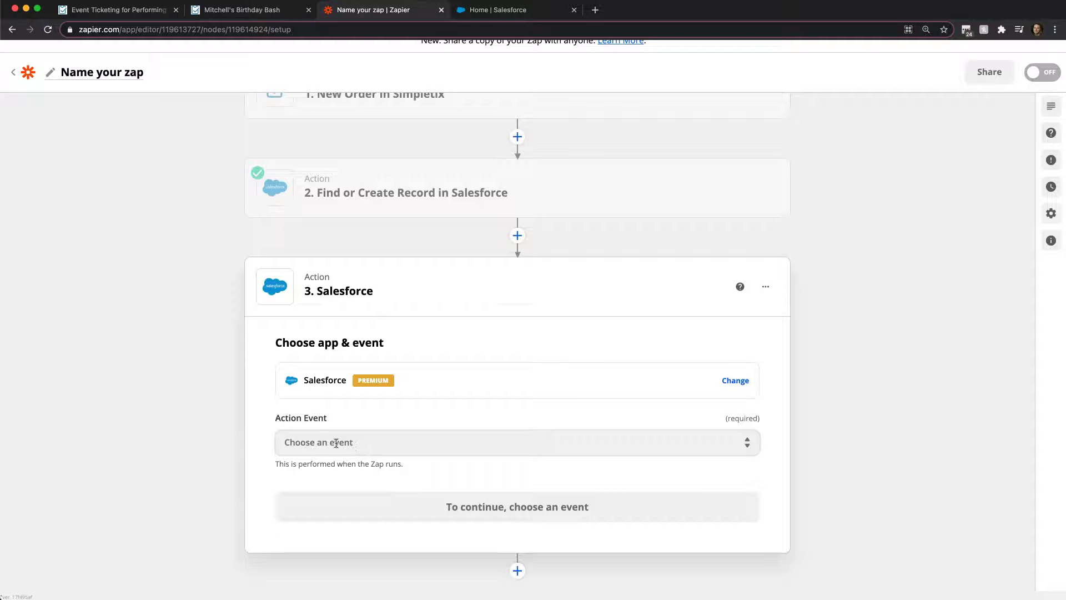
# Choose the Find Record event and connect the Salesforce Demo Org account.
pyautogui.click(384, 444)
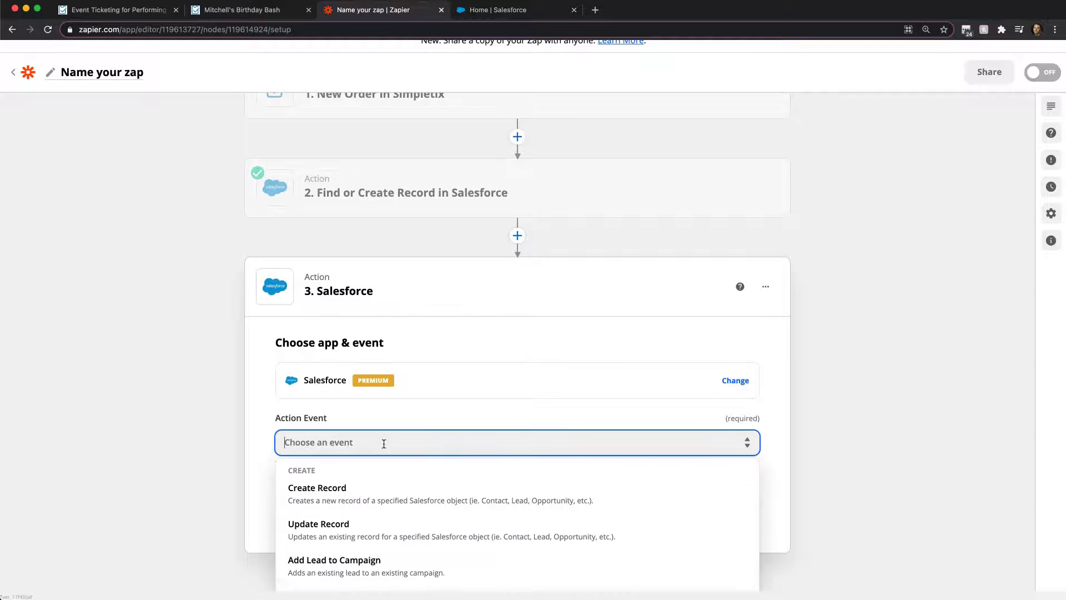
pyautogui.scroll(-4, 272, 443)
pyautogui.scroll(-3, 357, 488)
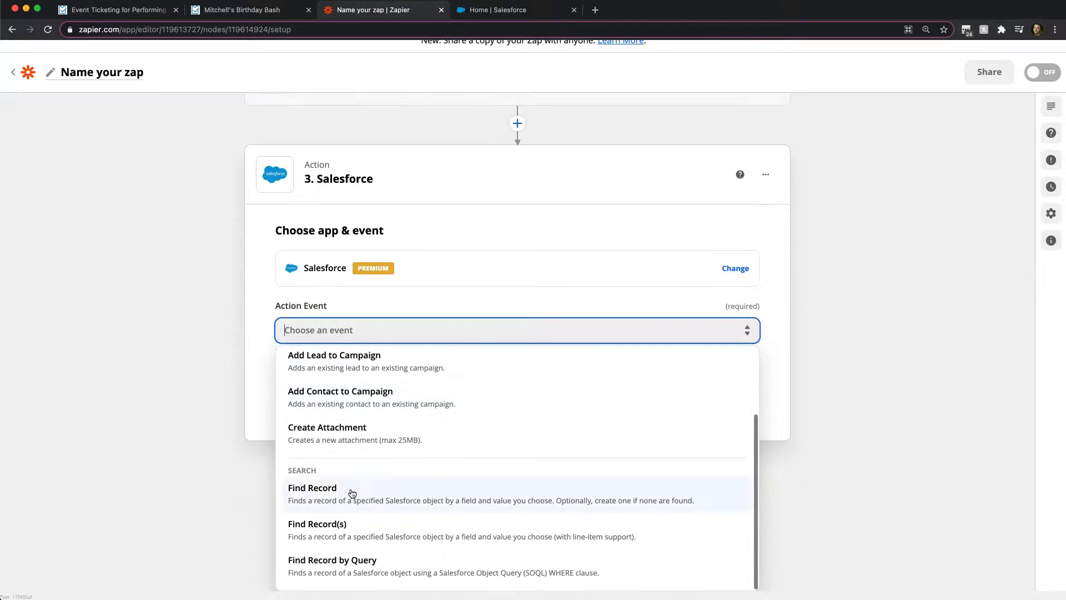
pyautogui.click(356, 491)
pyautogui.click(395, 506)
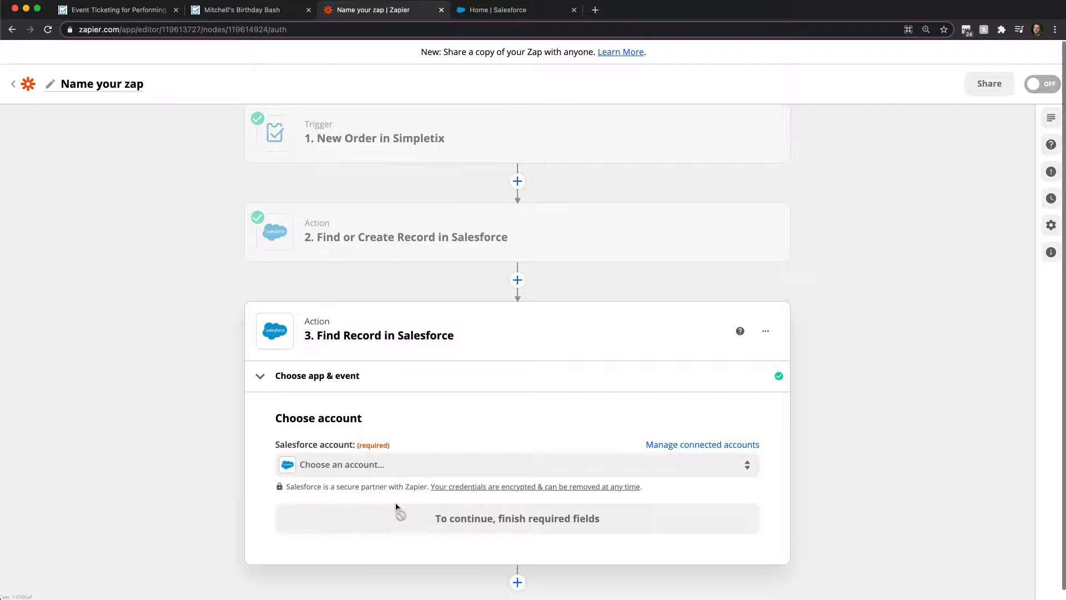
pyautogui.click(294, 451)
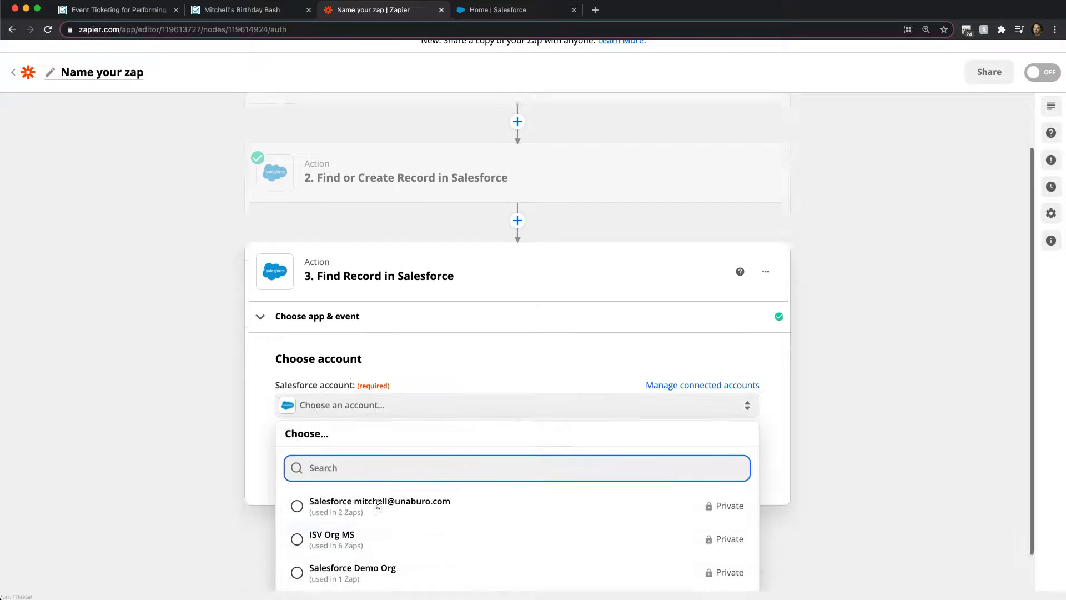
pyautogui.click(358, 531)
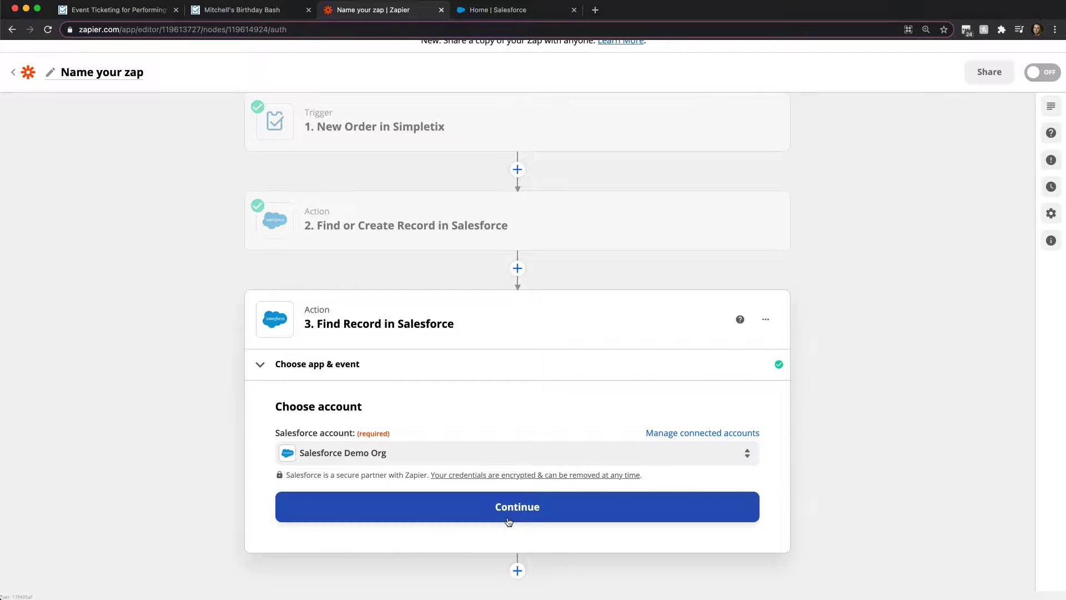
pyautogui.click(511, 523)
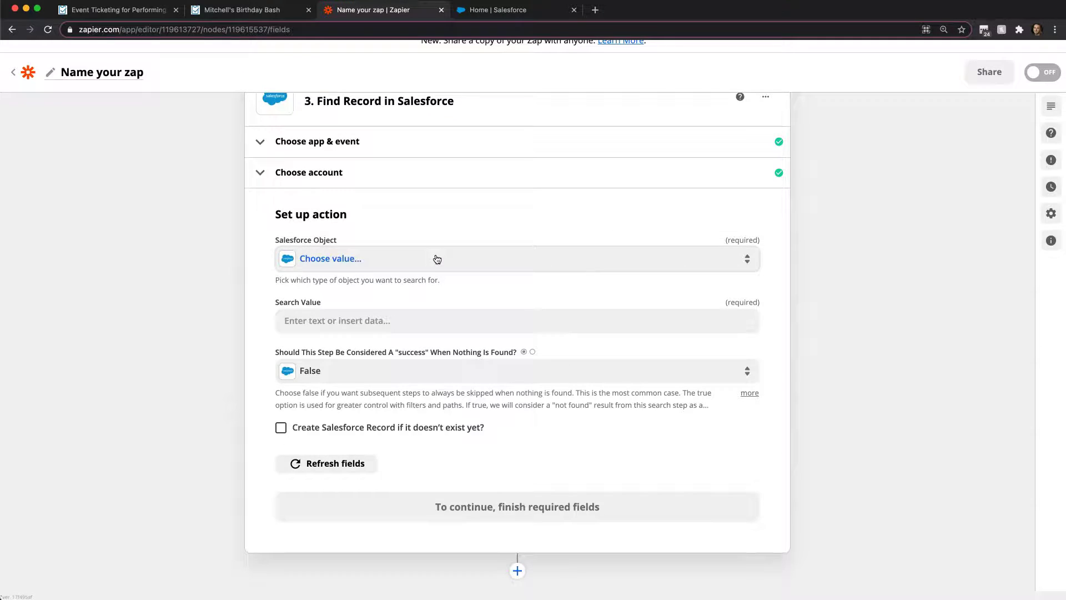
# Make step 3 search Salesforce Campaign records by their Name field.
pyautogui.click(350, 262)
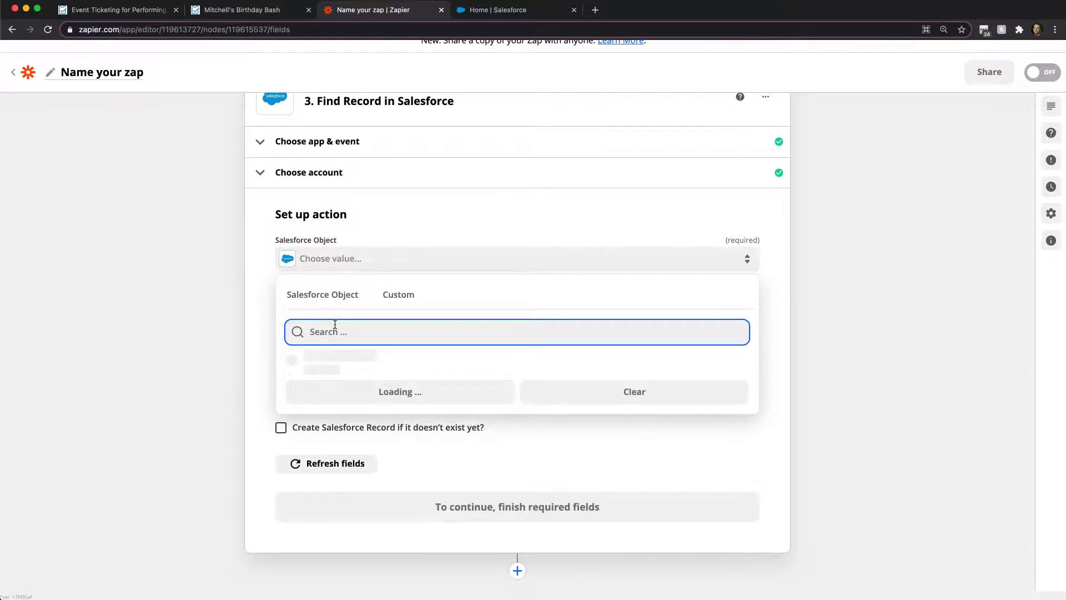
pyautogui.write('cam')
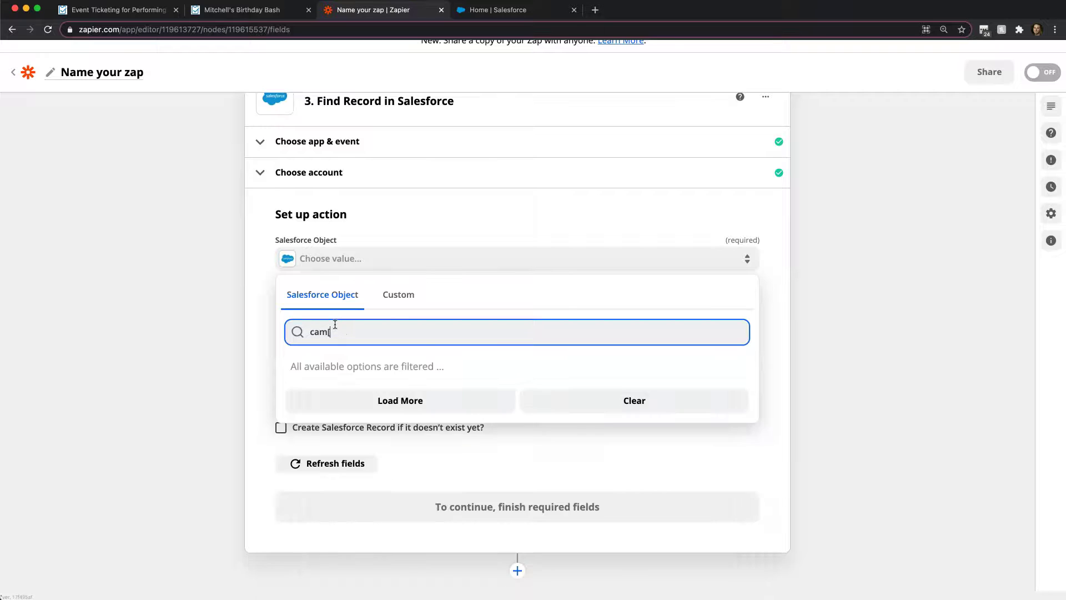
pyautogui.write('paign')
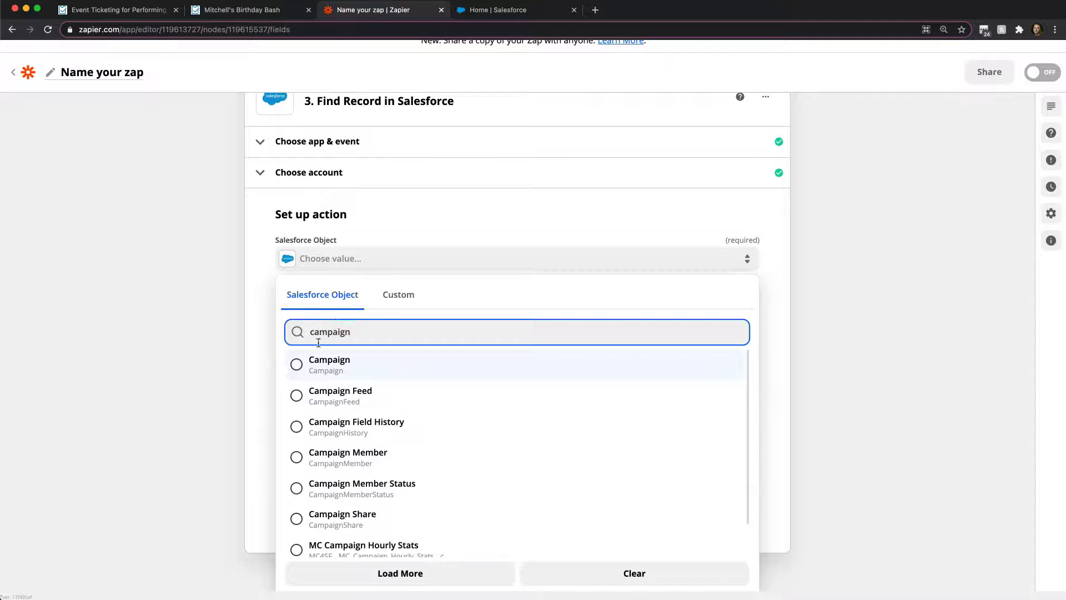
pyautogui.click(297, 366)
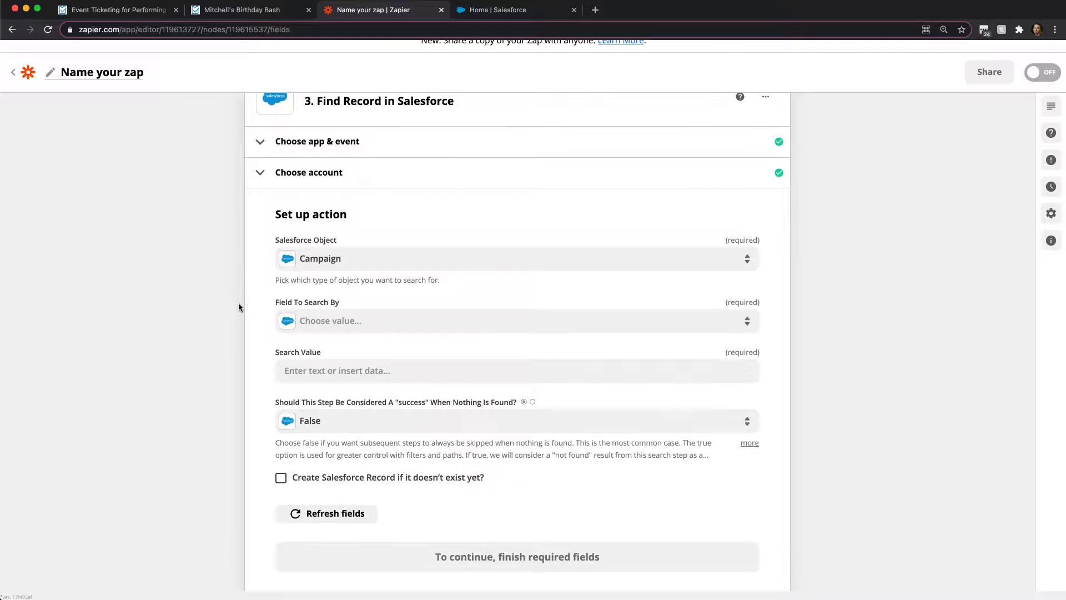
pyautogui.click(342, 328)
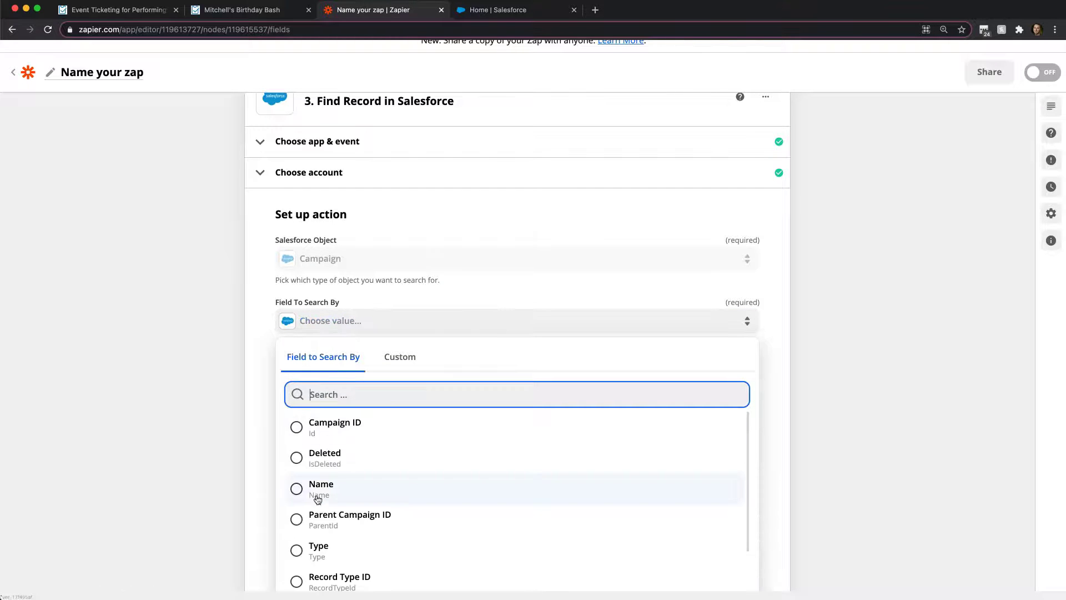
pyautogui.click(298, 489)
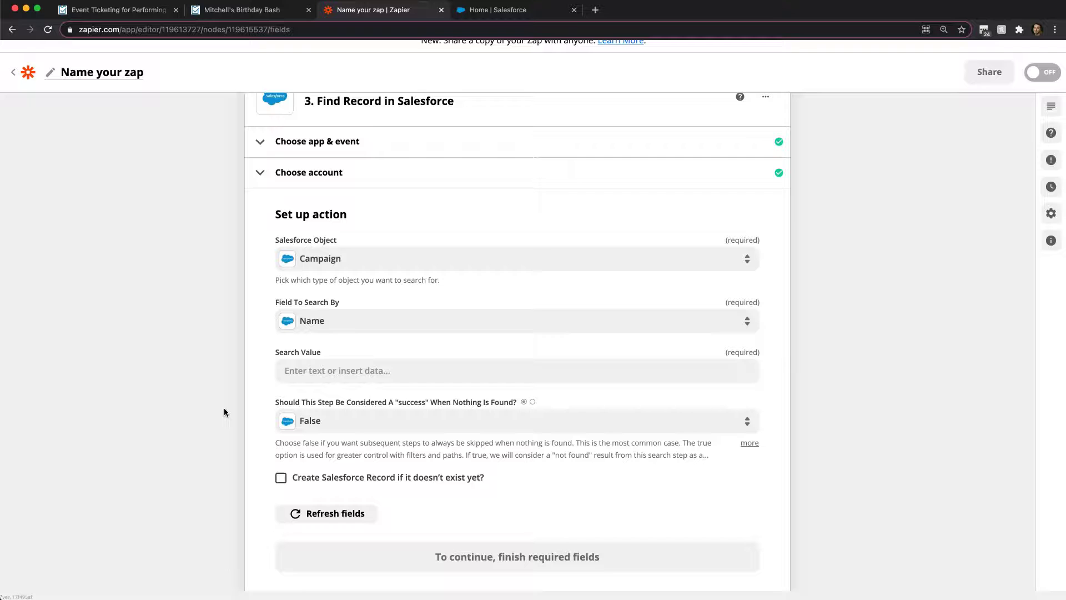
pyautogui.scroll(1, 230, 406)
pyautogui.scroll(-2, 230, 406)
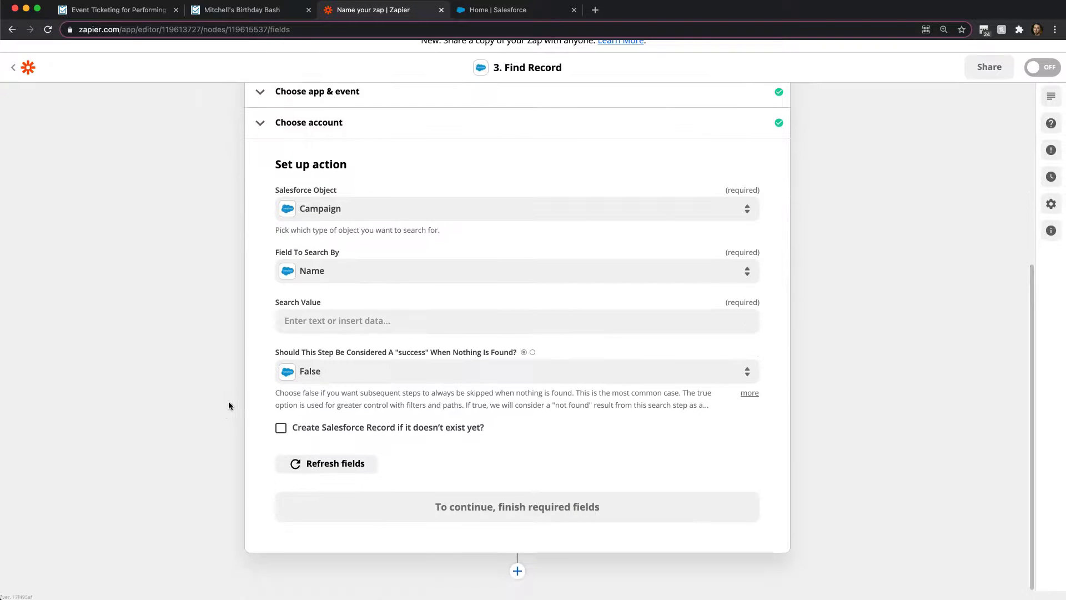
# Use the order's Event as the search value and create the campaign if none is found.
pyautogui.click(327, 322)
pyautogui.click(343, 383)
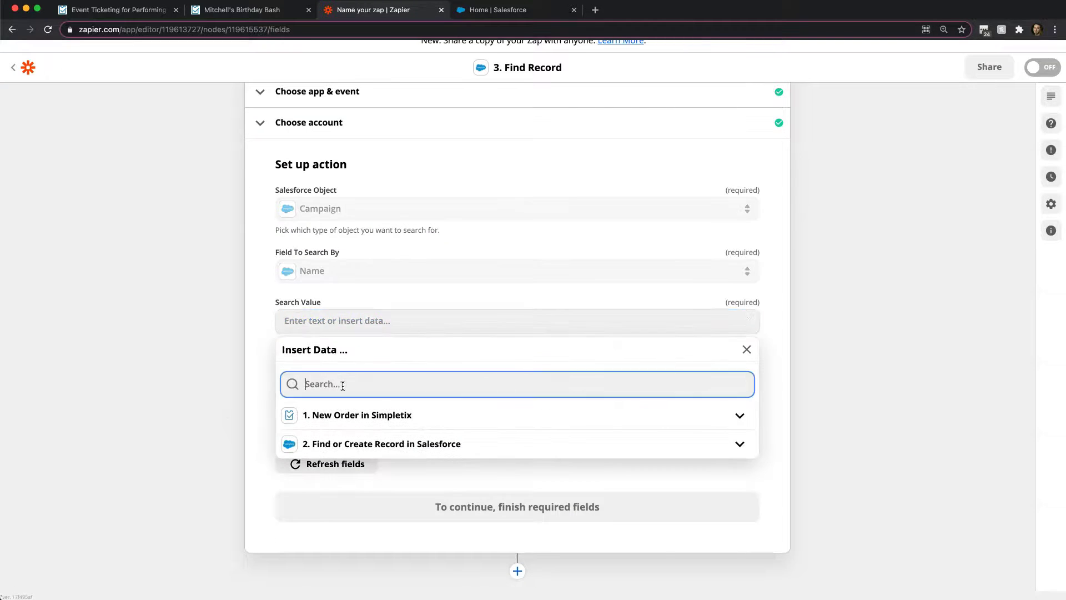
pyautogui.write('event')
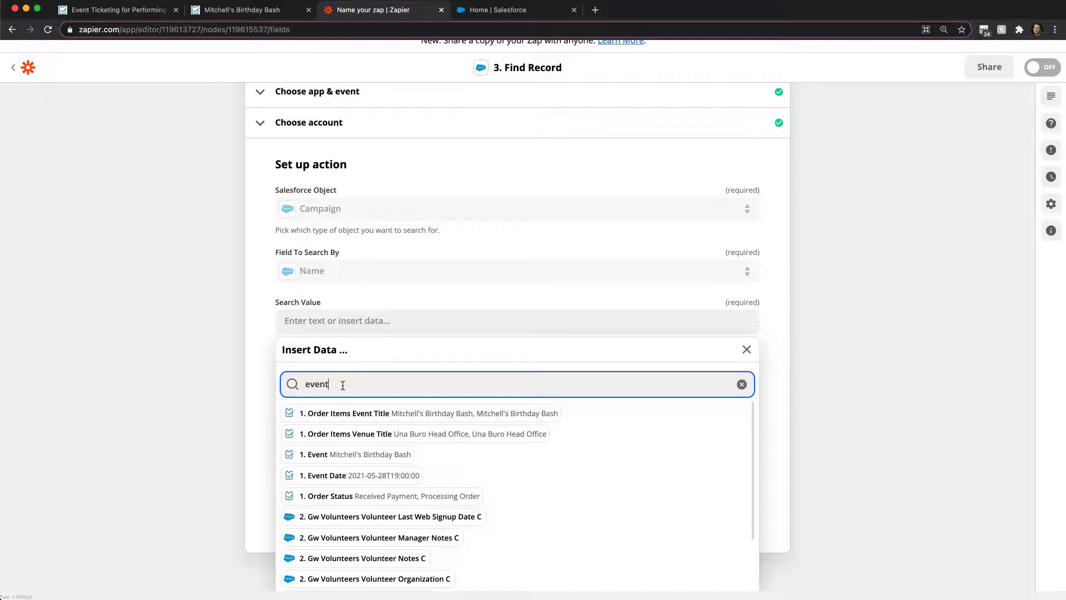
pyautogui.click(377, 455)
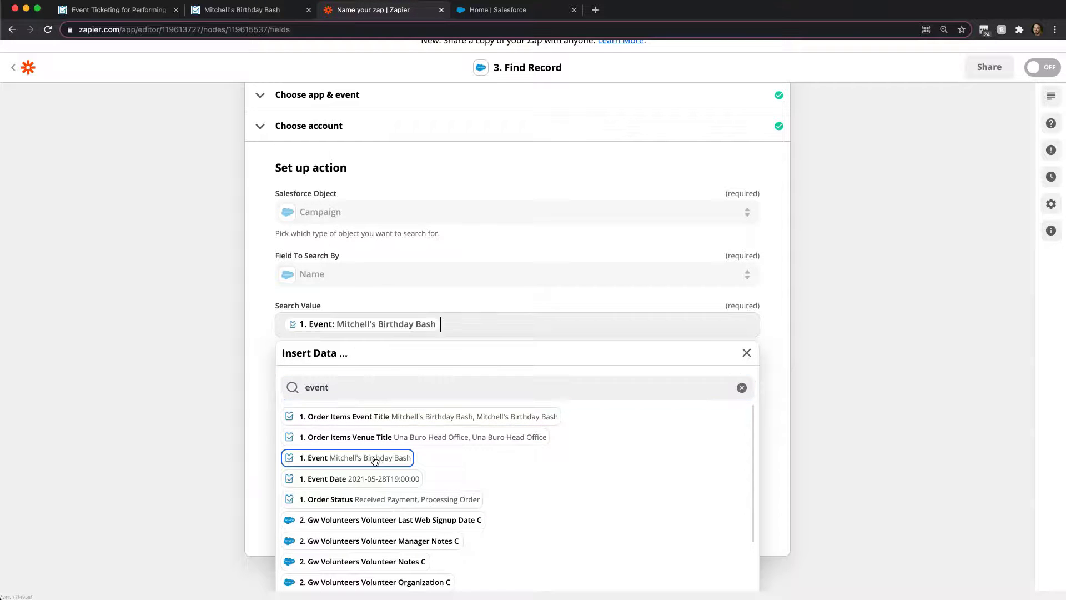
pyautogui.click(265, 348)
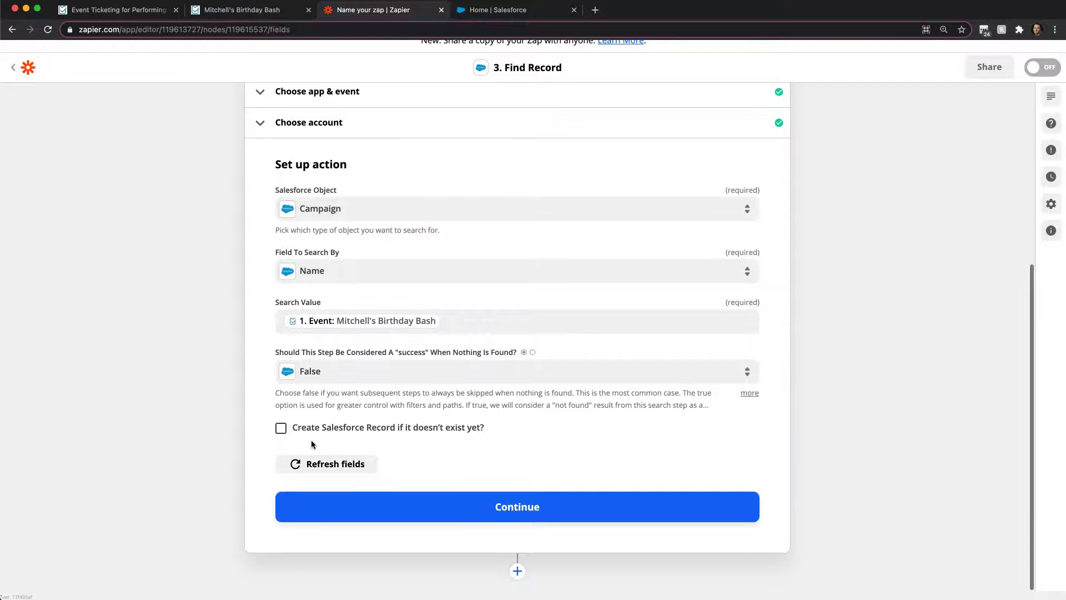
pyautogui.click(281, 428)
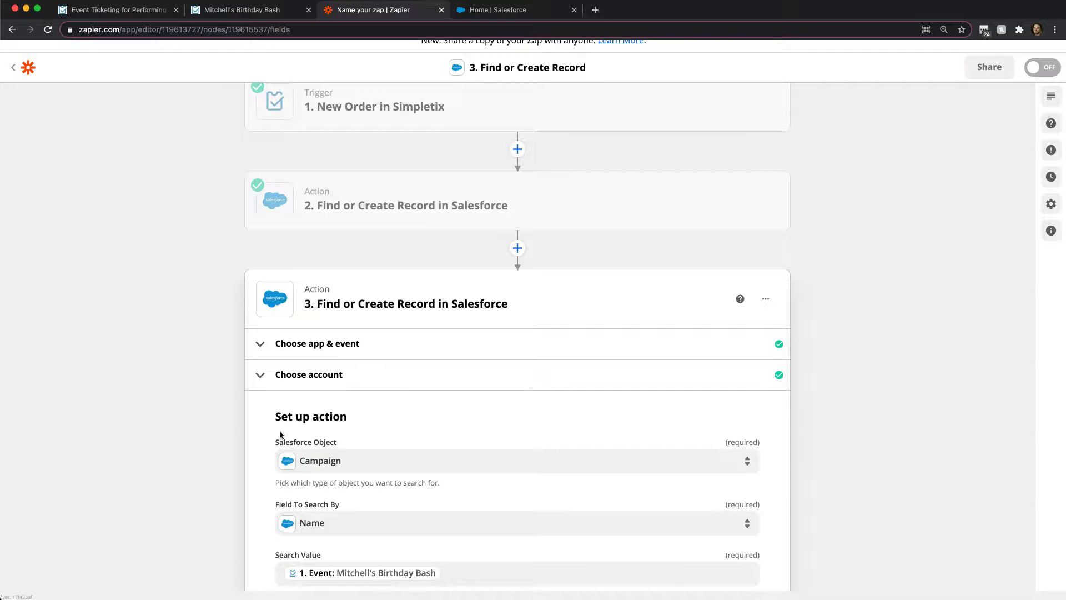
# Set the new campaign's Name to the order's Event.
pyautogui.scroll(-7, 270, 436)
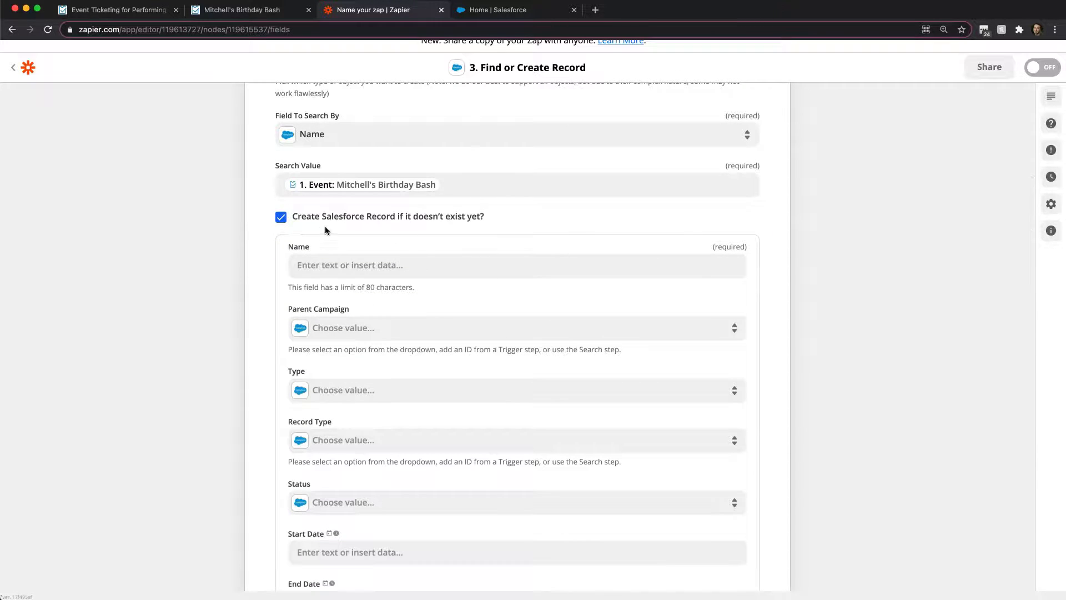
pyautogui.scroll(-2, 362, 351)
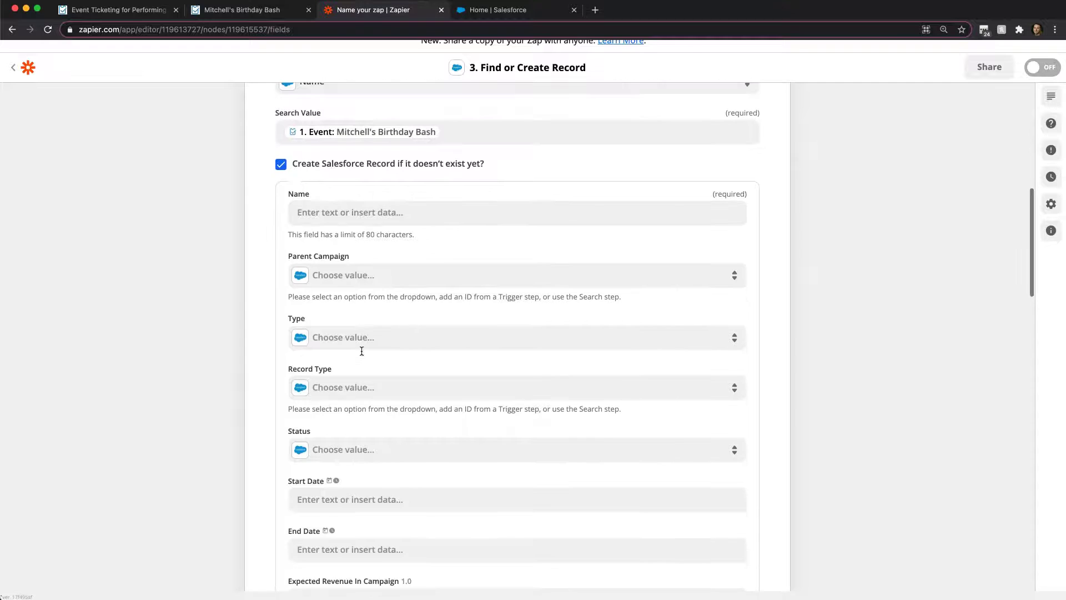
pyautogui.click(328, 216)
pyautogui.click(358, 276)
pyautogui.write('event')
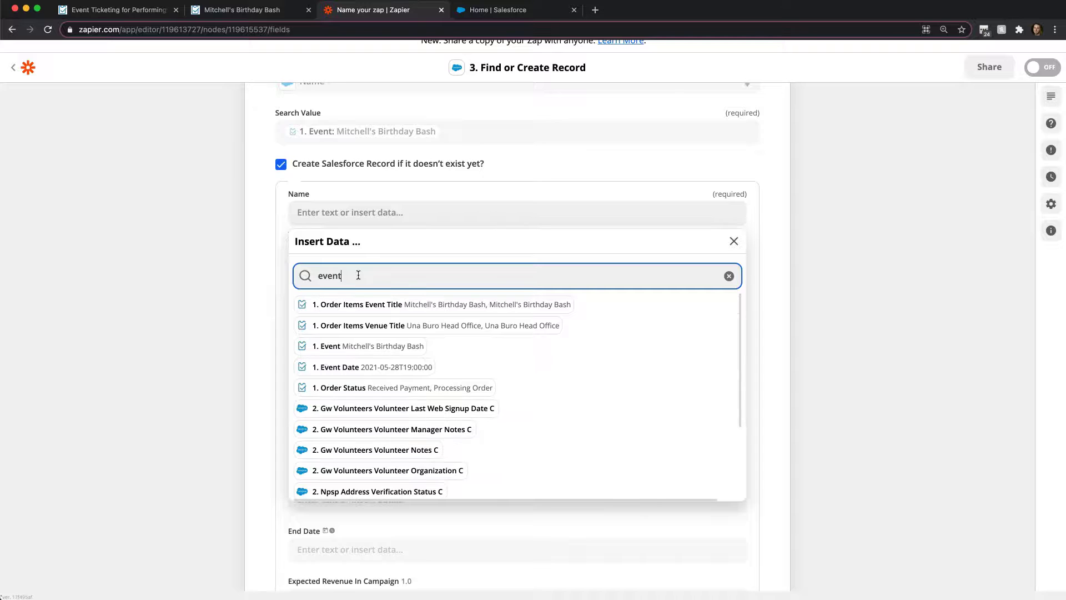
pyautogui.click(364, 349)
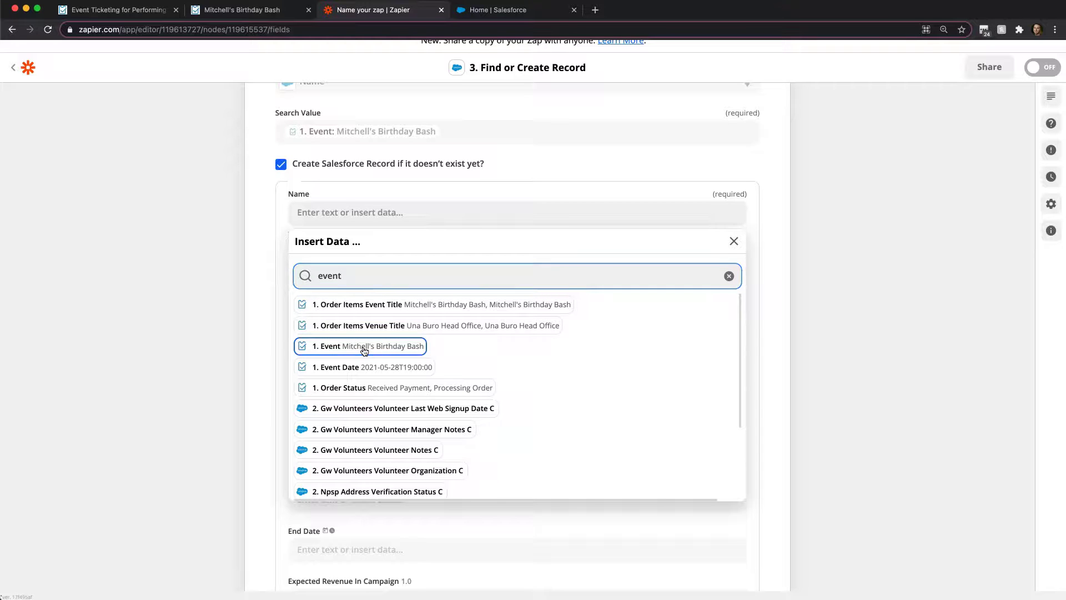
pyautogui.click(267, 294)
# Set the campaign Status to In Progress.
pyautogui.scroll(-3, 267, 295)
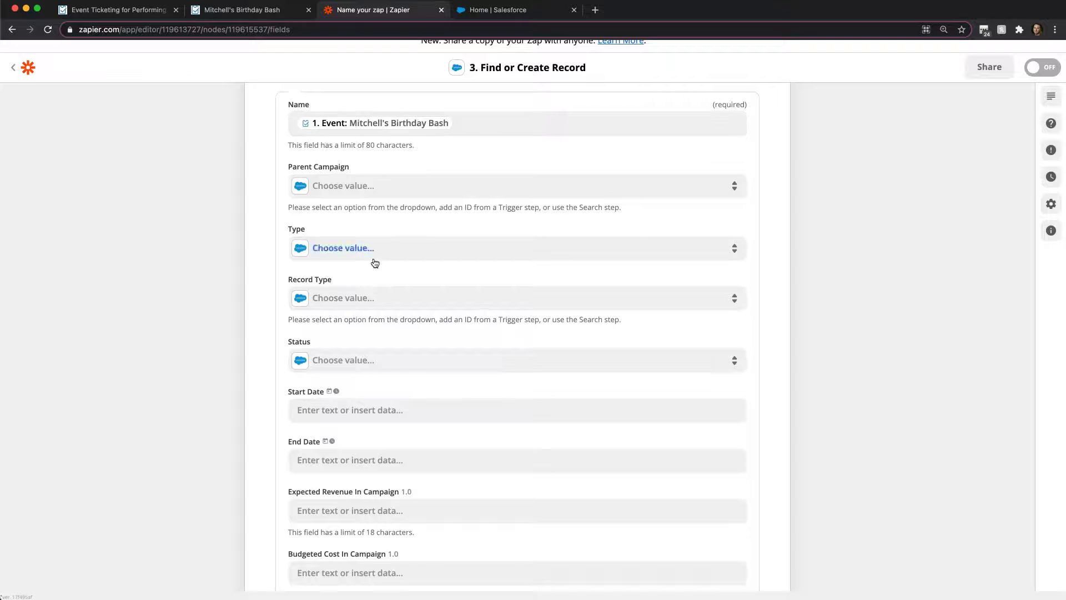
pyautogui.scroll(1, 368, 311)
pyautogui.click(367, 364)
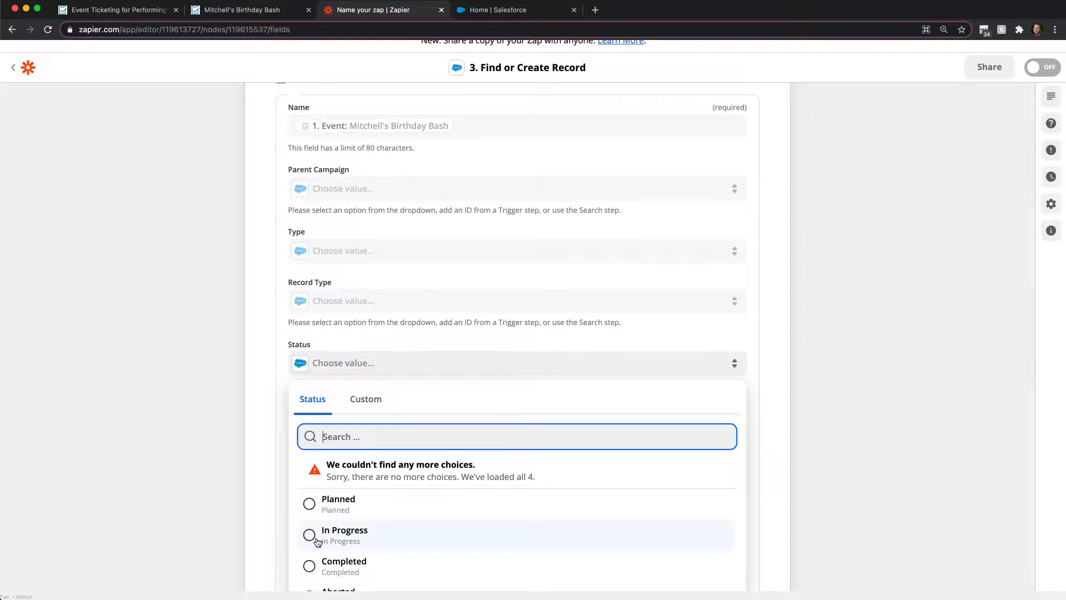
pyautogui.click(310, 535)
# Map the order's Event Date into the campaign Start Date.
pyautogui.scroll(-3, 267, 378)
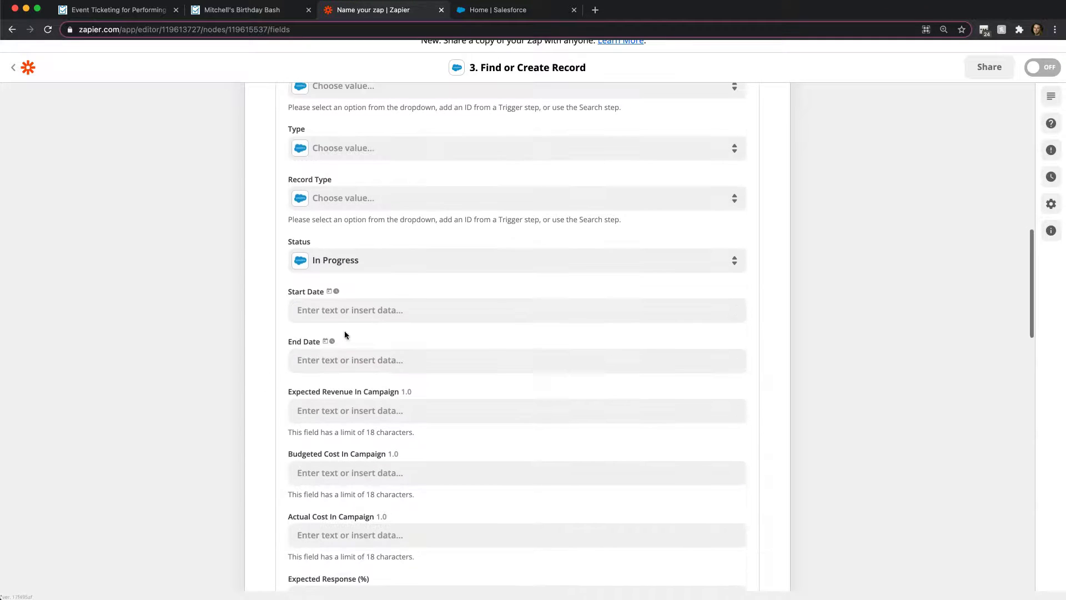
pyautogui.click(352, 311)
pyautogui.click(360, 372)
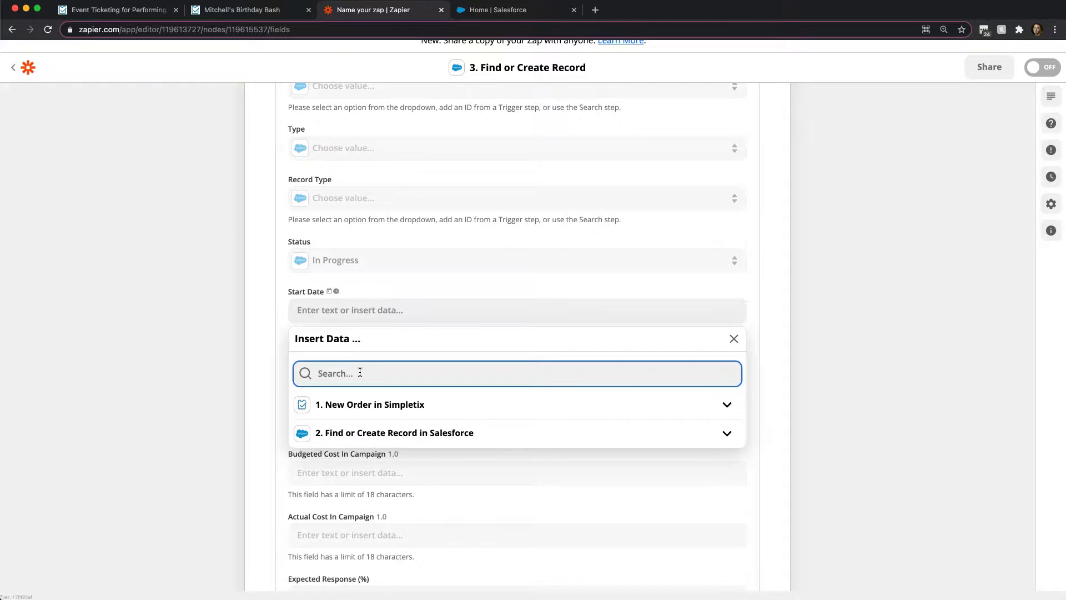
pyautogui.write('date')
pyautogui.scroll(-2, 350, 405)
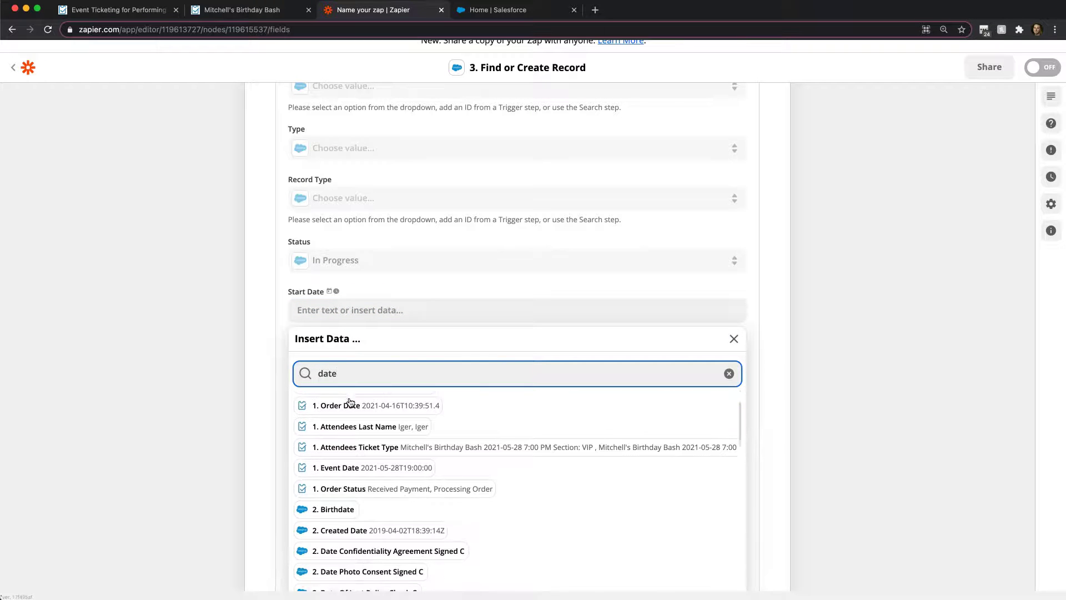
pyautogui.scroll(2, 382, 489)
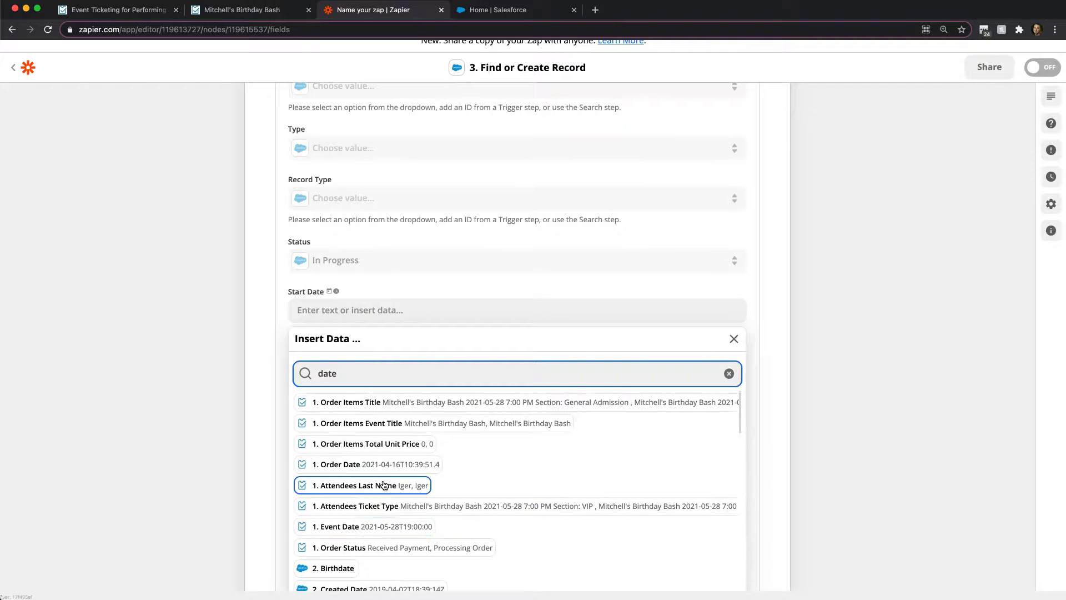
pyautogui.click(375, 528)
pyautogui.click(272, 388)
# Set the campaign Record Type to Event.
pyautogui.scroll(4, 423, 455)
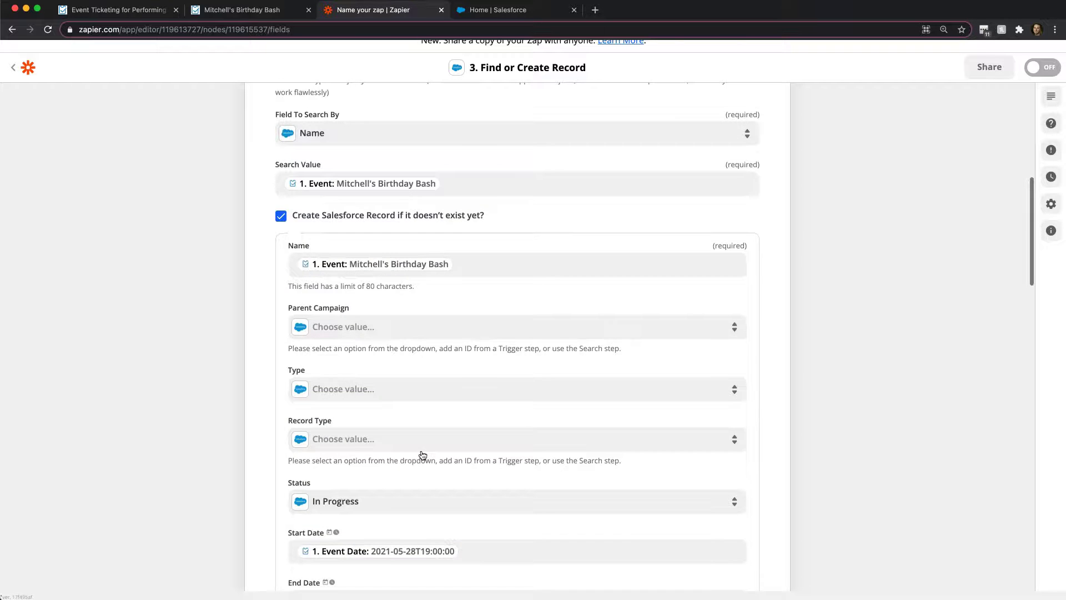
pyautogui.scroll(-15, 423, 455)
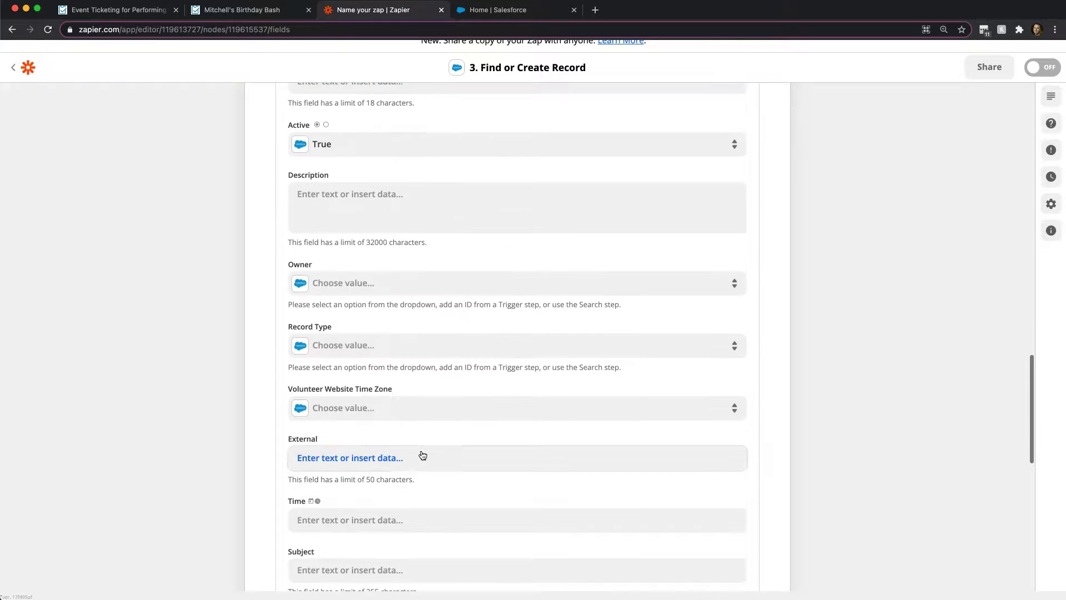
pyautogui.scroll(-6, 422, 455)
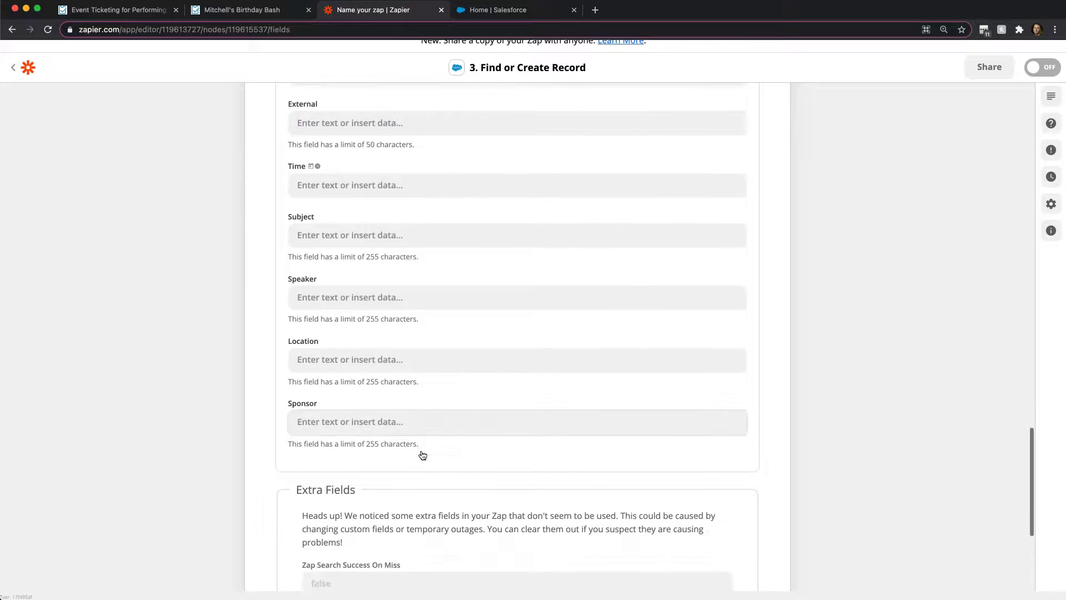
pyautogui.scroll(5, 416, 448)
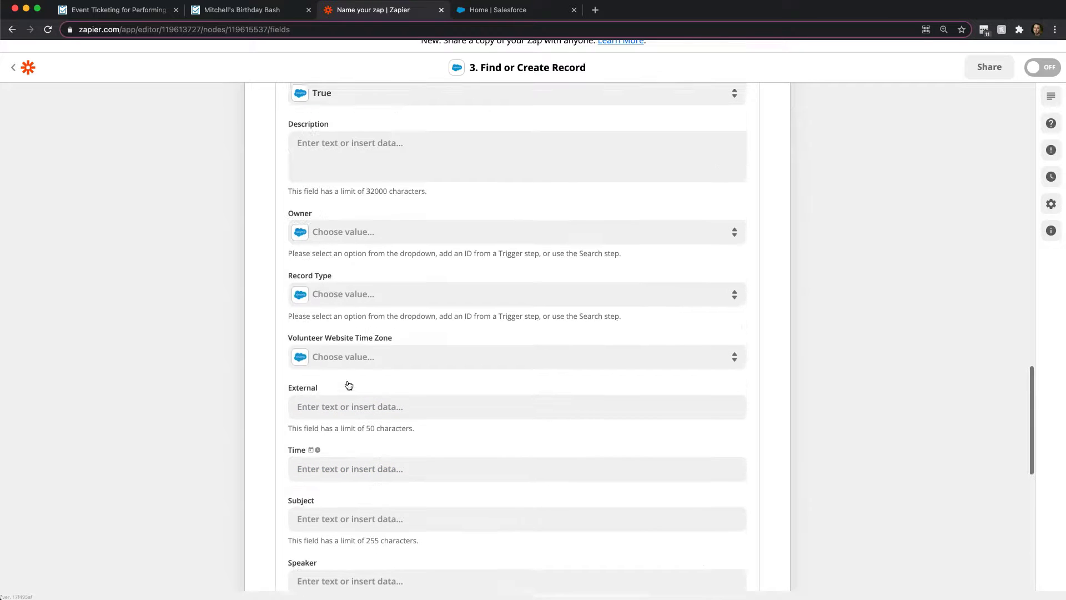
pyautogui.scroll(1, 383, 360)
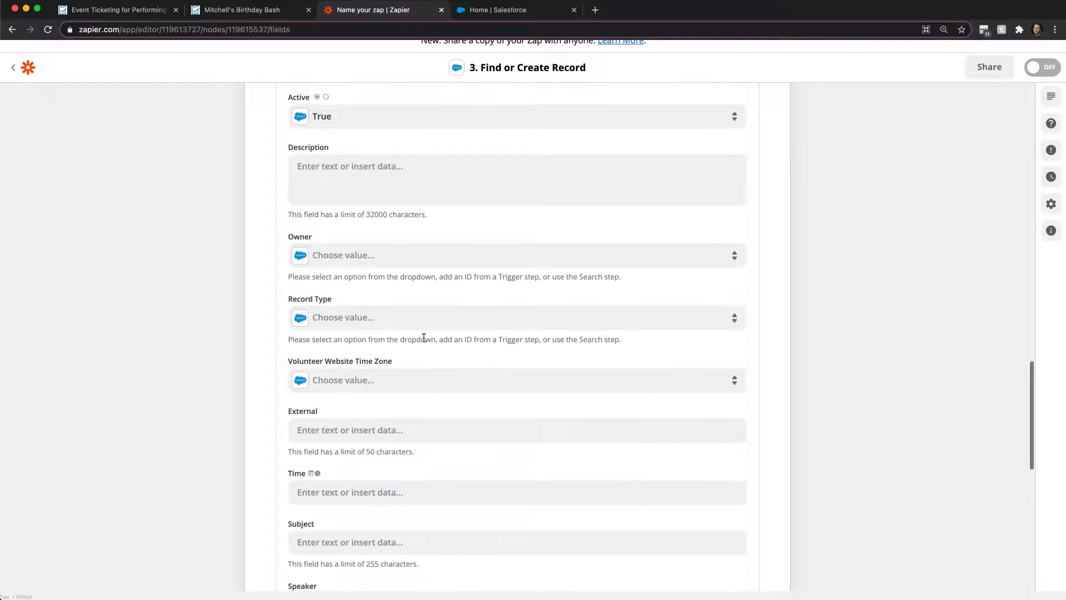
pyautogui.click(373, 326)
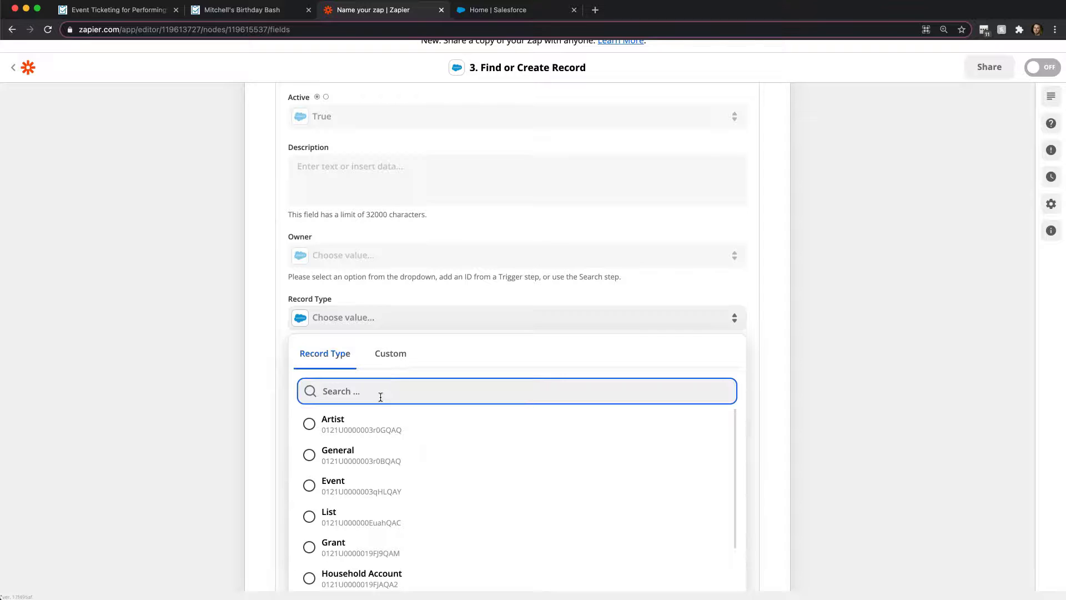
pyautogui.click(311, 485)
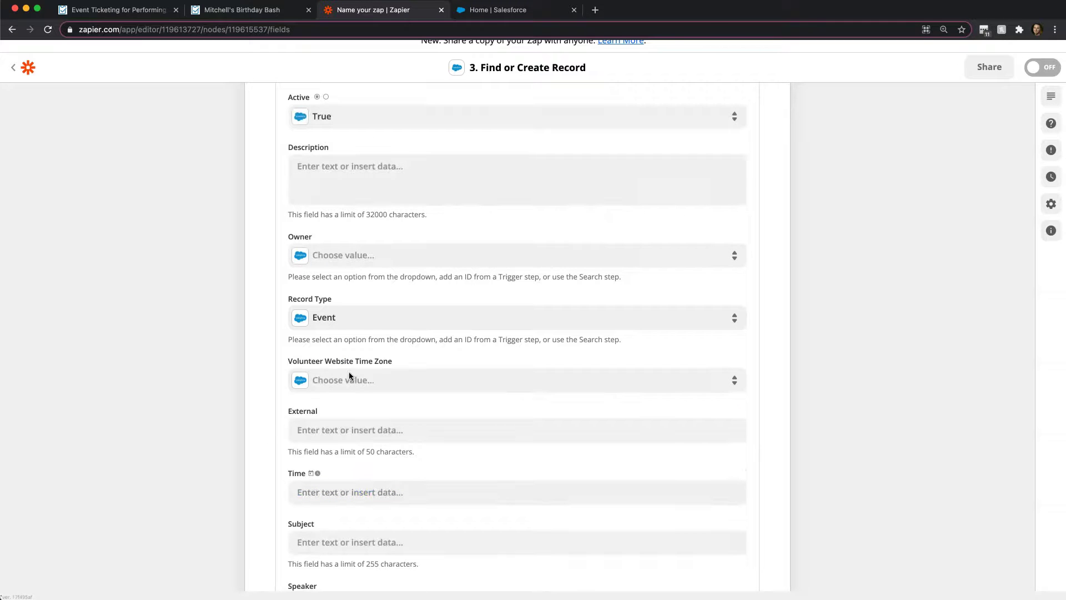
pyautogui.scroll(-5, 474, 456)
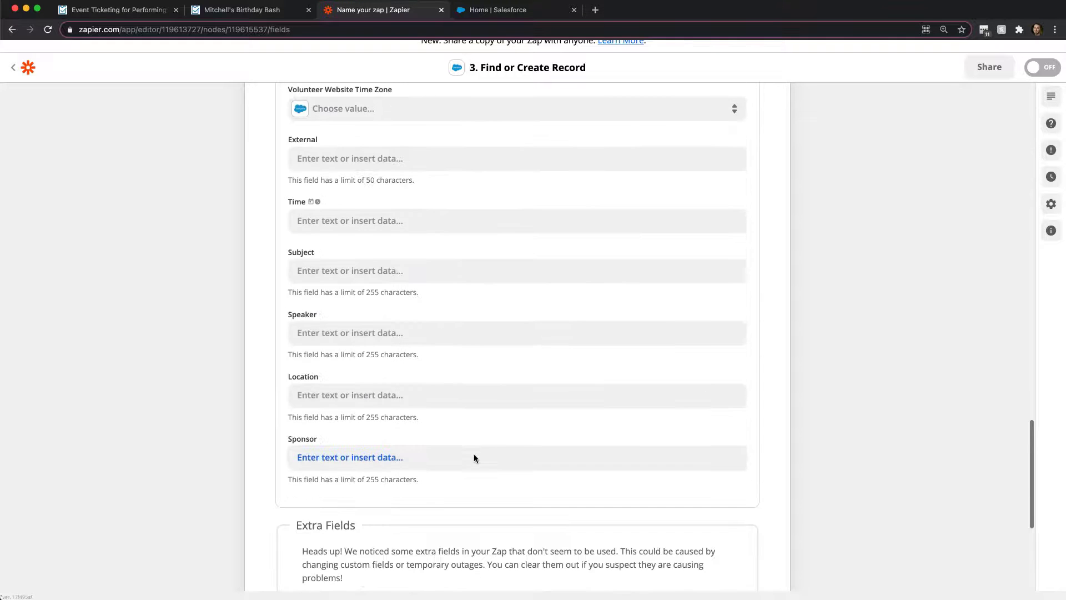
pyautogui.scroll(-5, 474, 457)
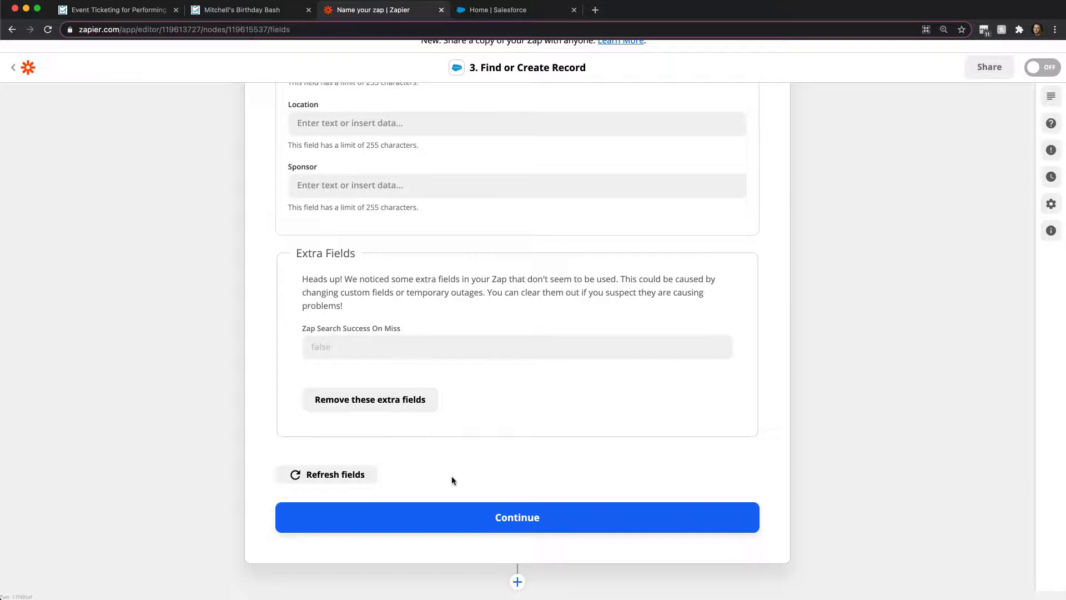
pyautogui.scroll(-1, 454, 481)
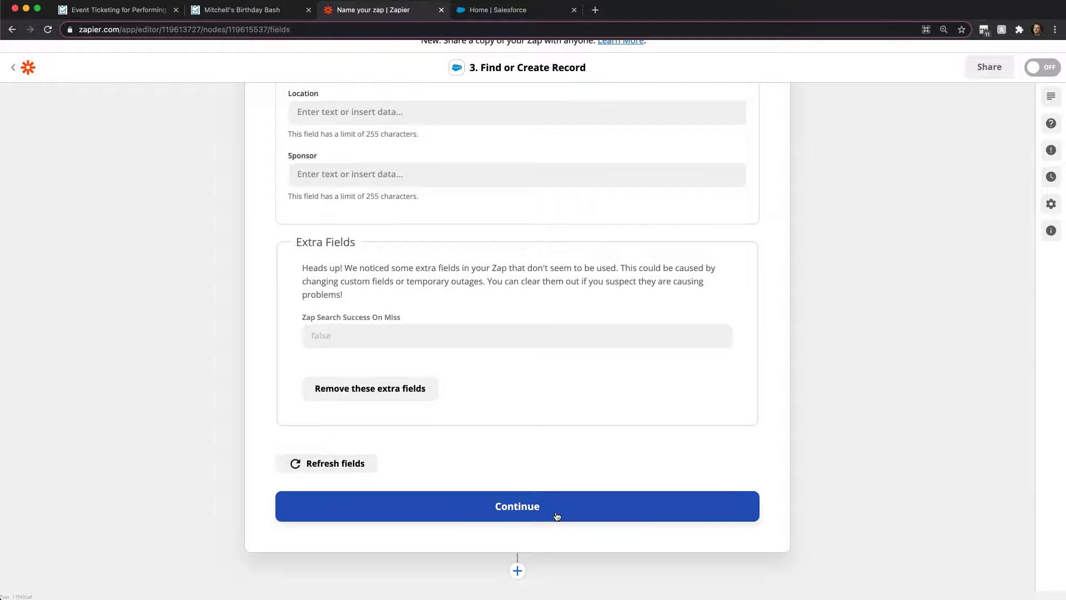
# Test step 3 and confirm the In Progress Mitchell's Birthday Bash campaign record was sent to Salesforce.
pyautogui.click(506, 511)
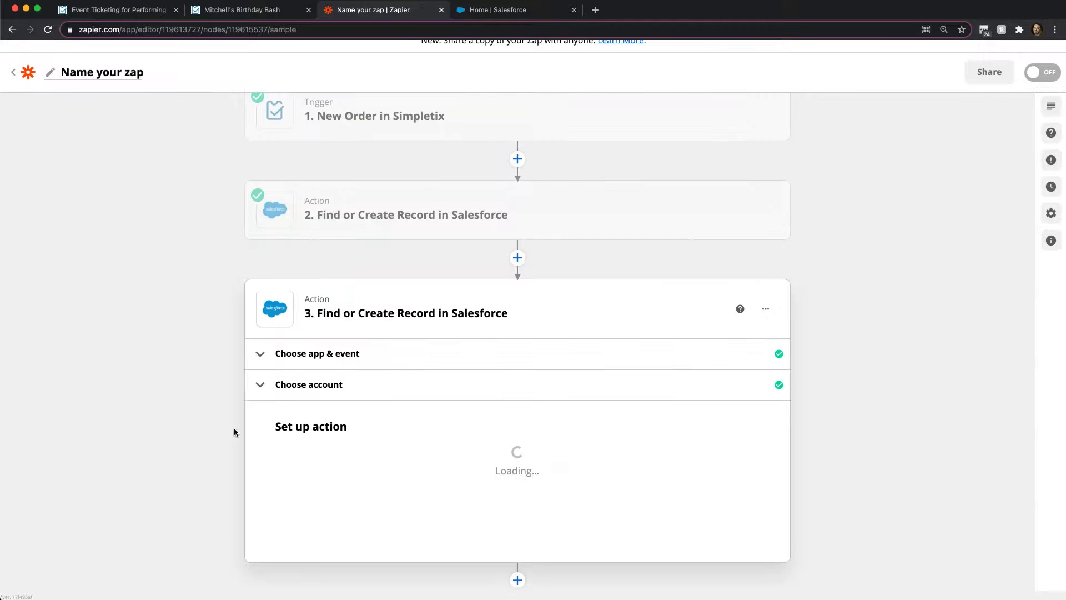
pyautogui.scroll(-6, 248, 388)
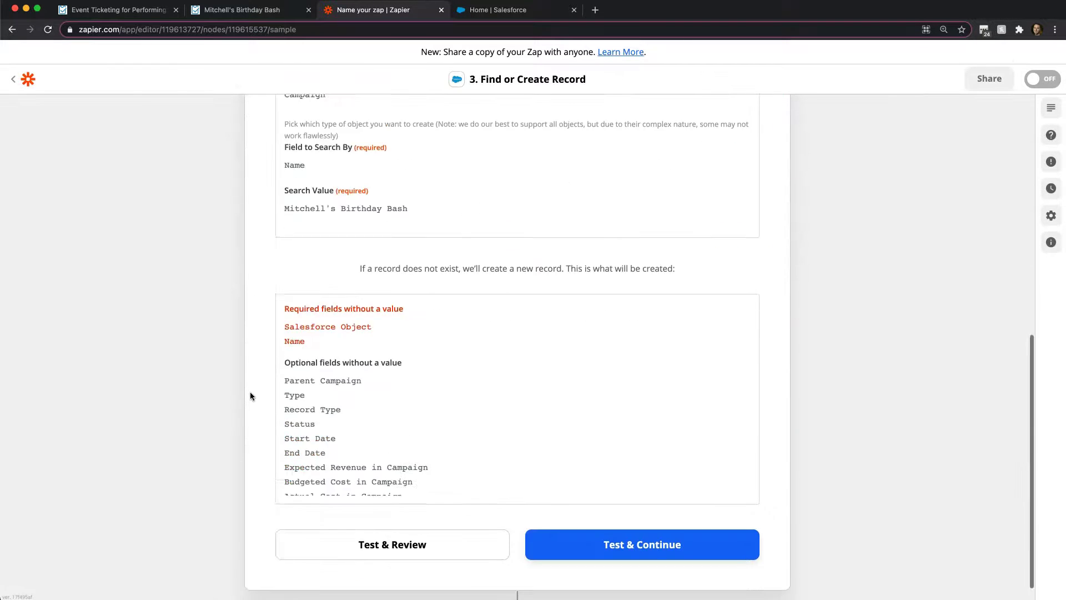
pyautogui.click(406, 528)
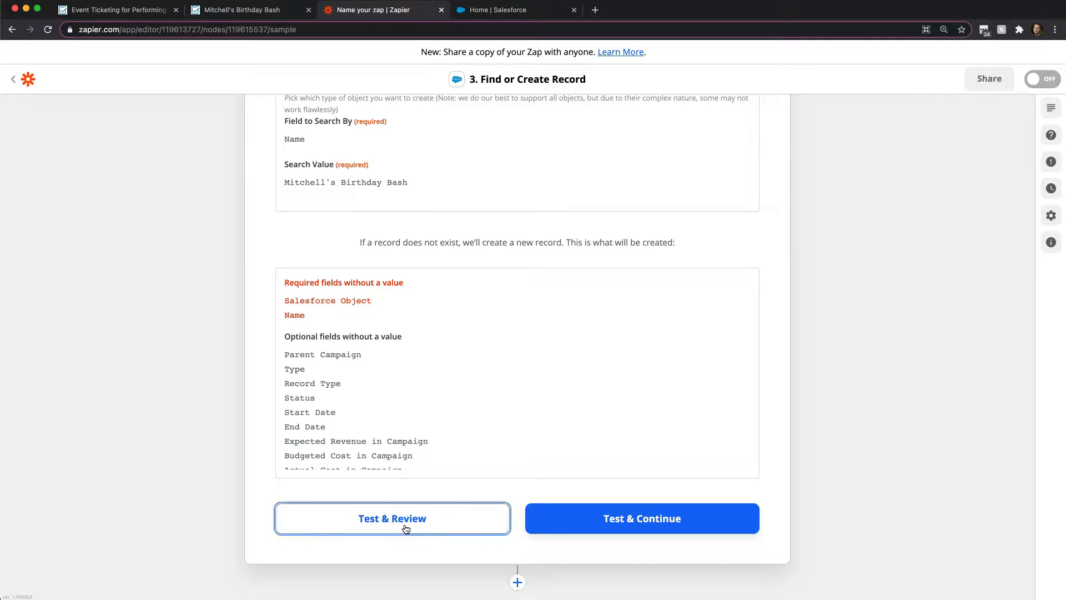
pyautogui.scroll(-4, 241, 415)
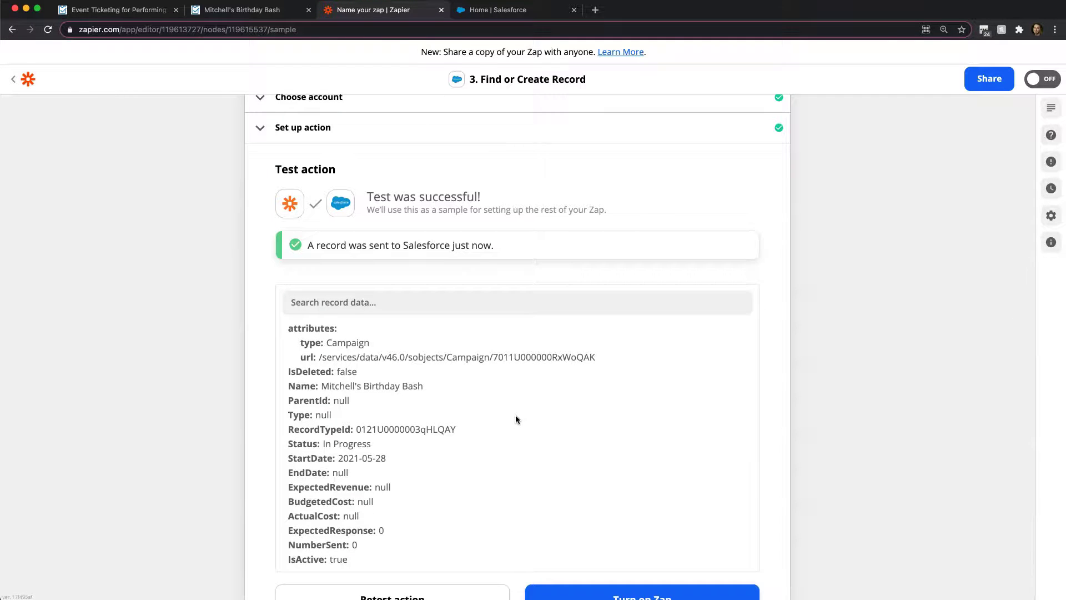
pyautogui.scroll(-4, 440, 422)
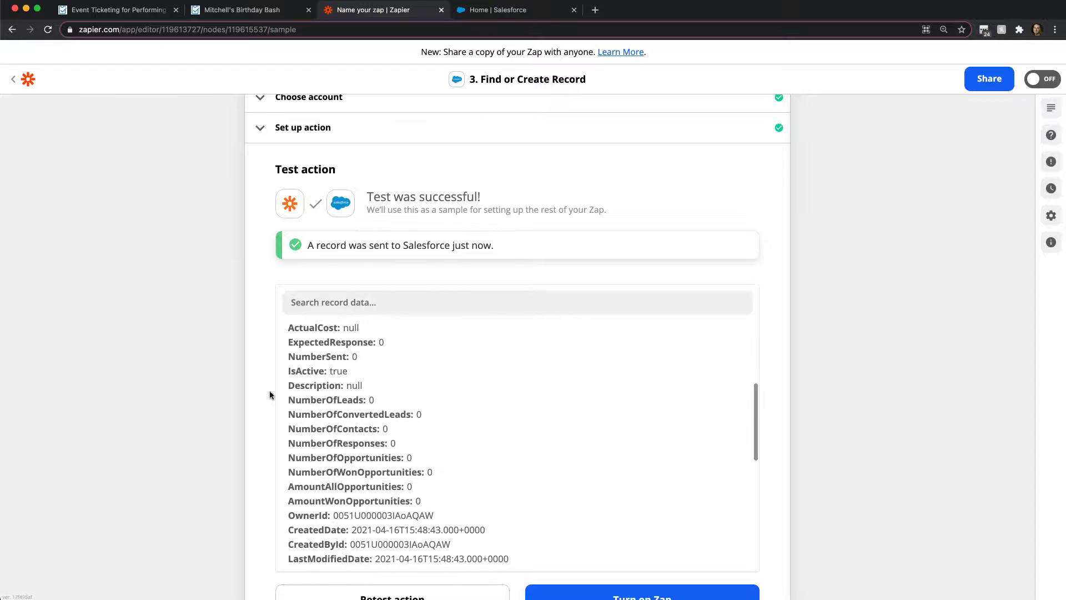
pyautogui.scroll(-3, 269, 391)
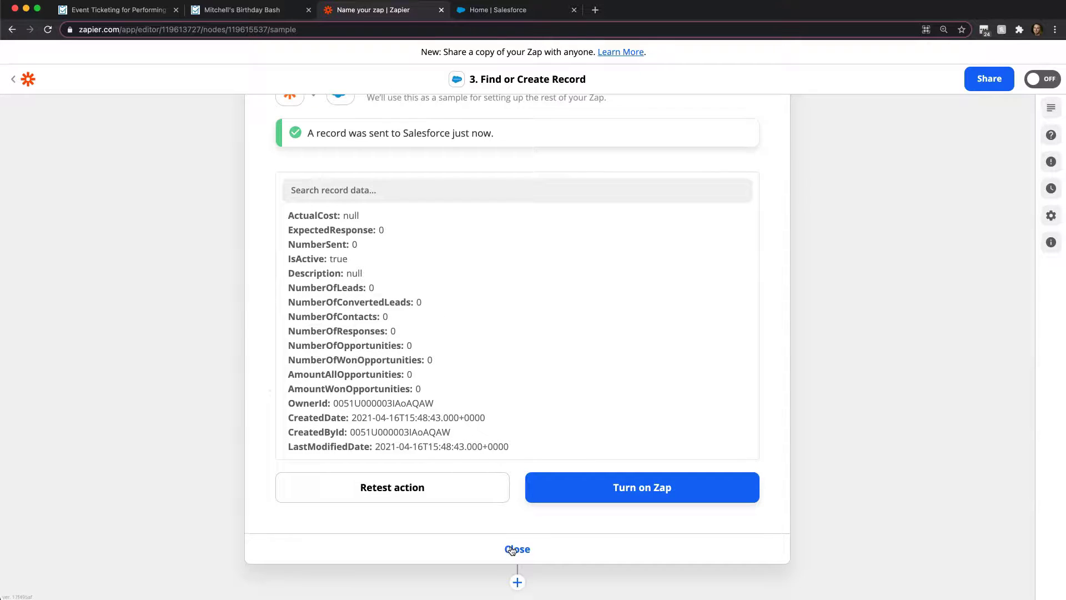
pyautogui.click(518, 583)
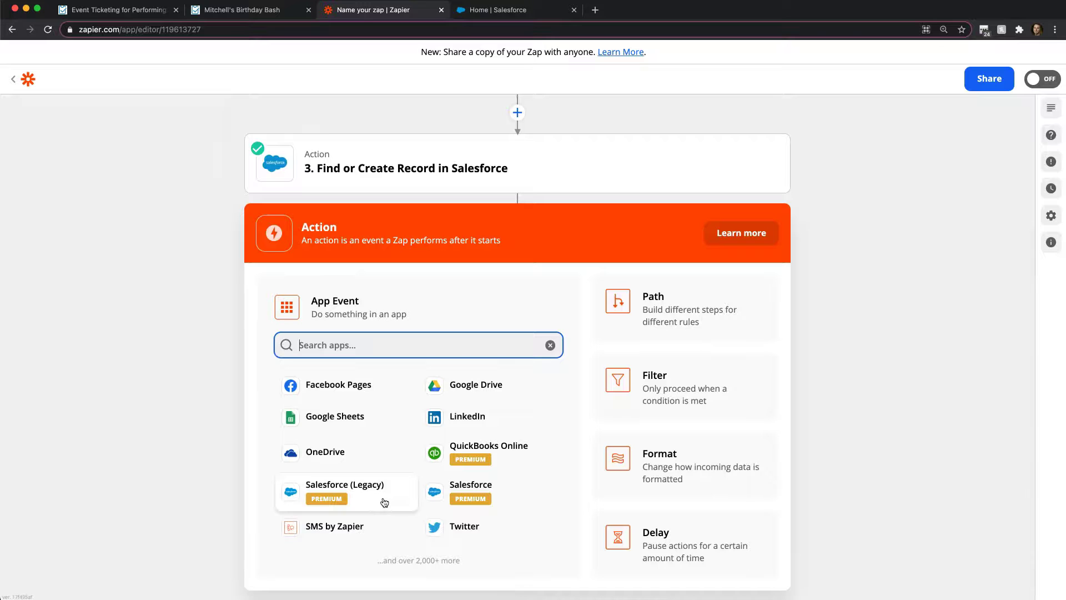
# Set step 4 to Salesforce Create Record using the Salesforce Demo Org account.
pyautogui.click(470, 490)
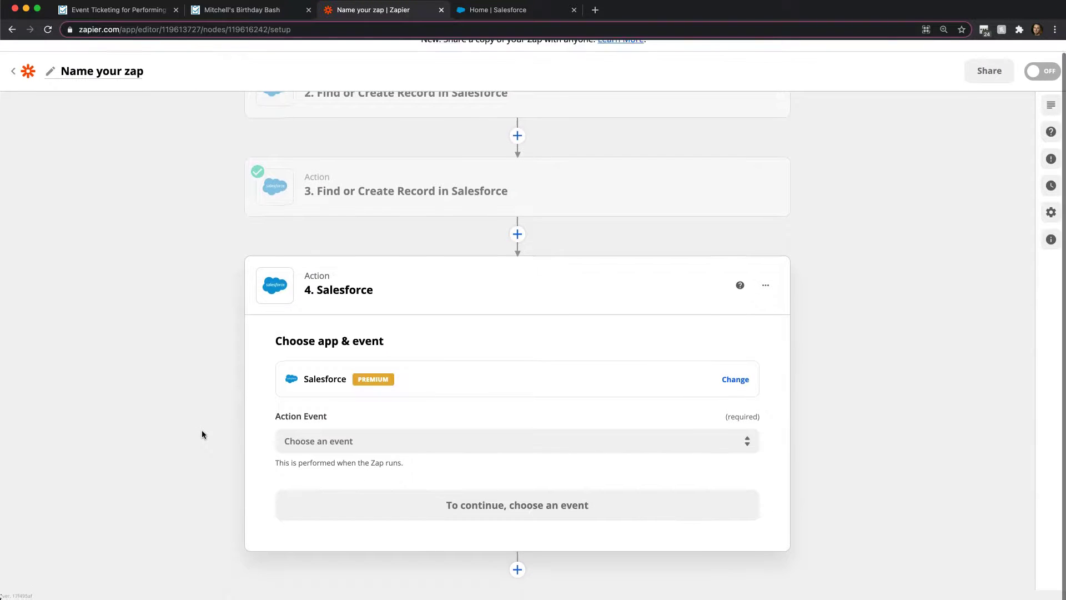
pyautogui.click(343, 449)
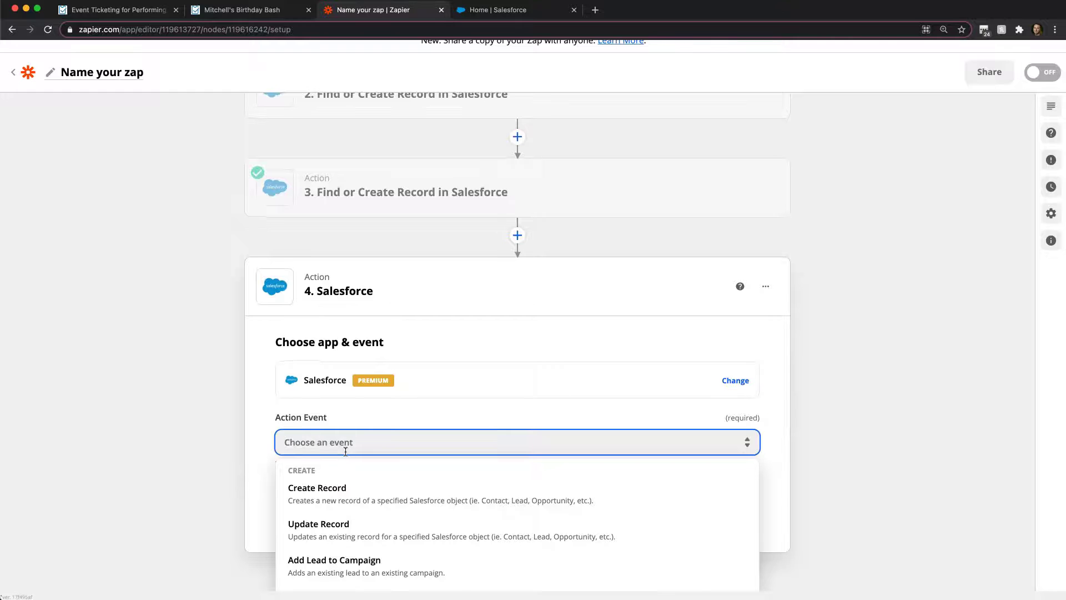
pyautogui.scroll(-2, 261, 457)
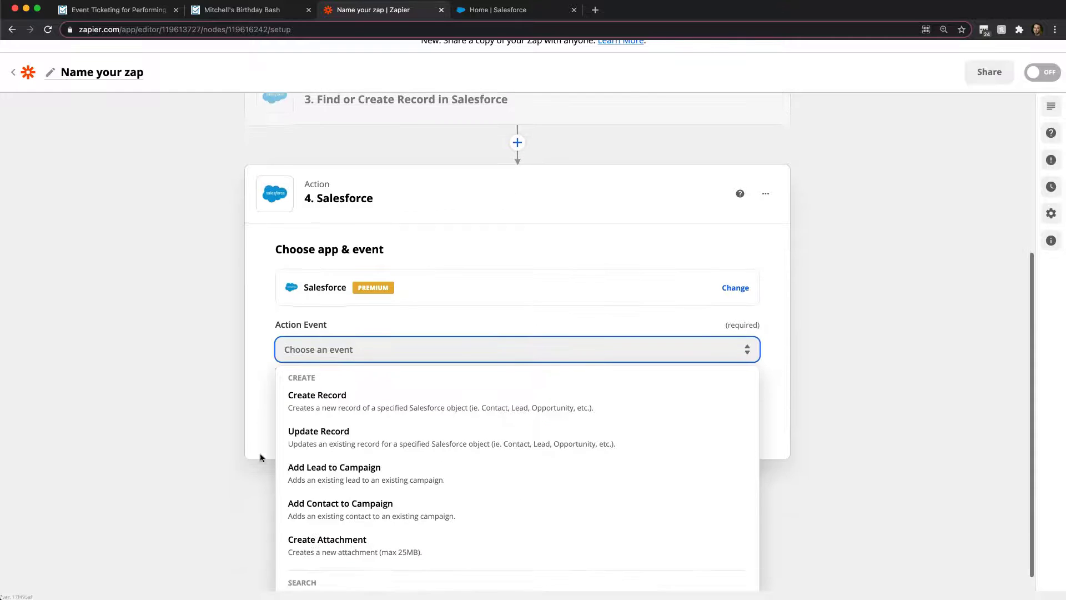
pyautogui.click(350, 404)
pyautogui.click(422, 499)
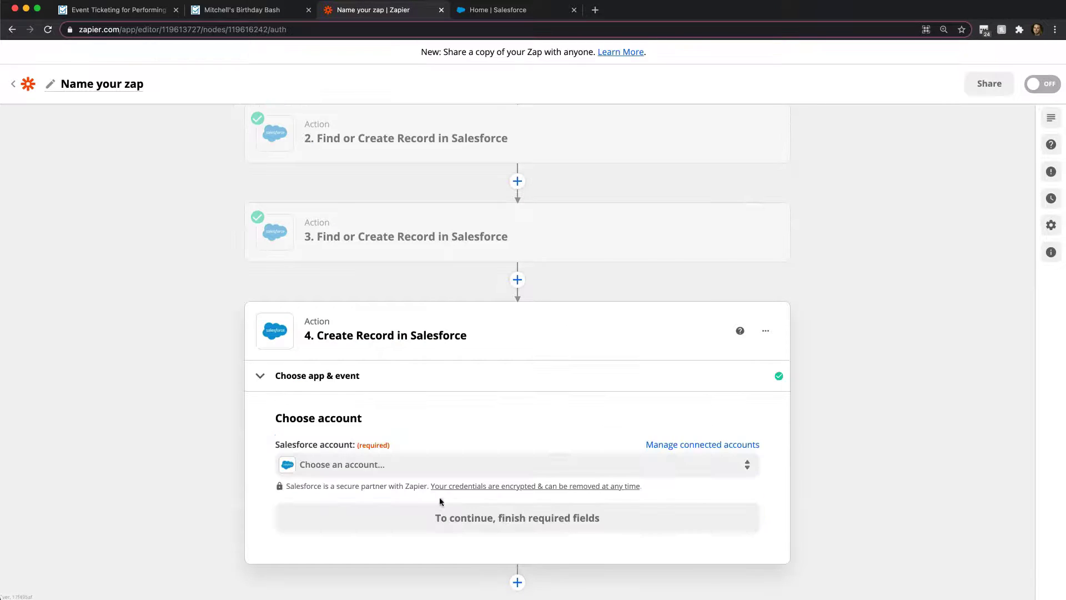
pyautogui.click(340, 460)
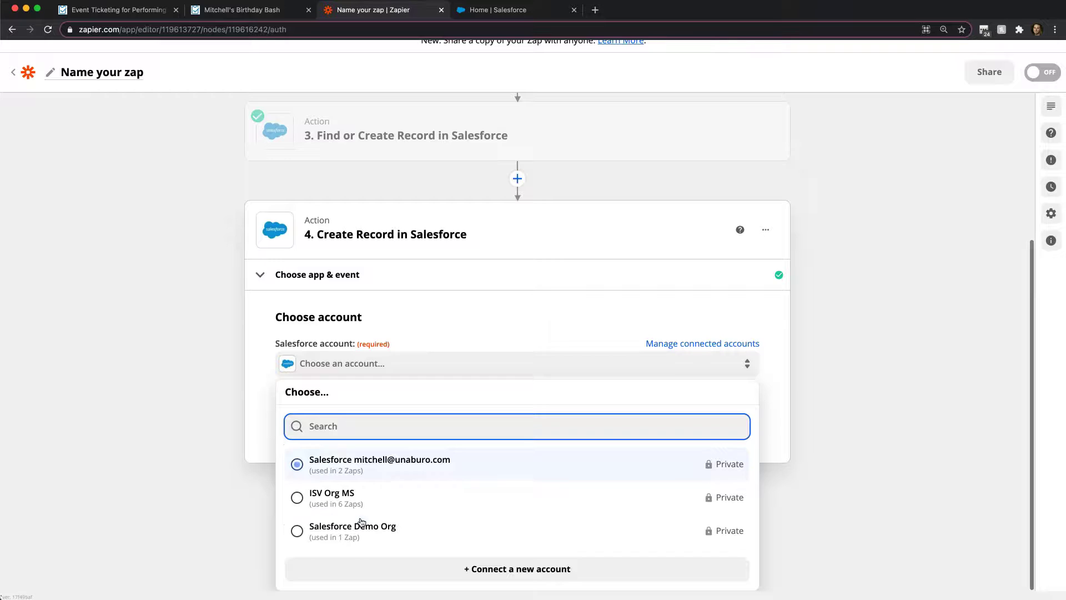
pyautogui.click(367, 534)
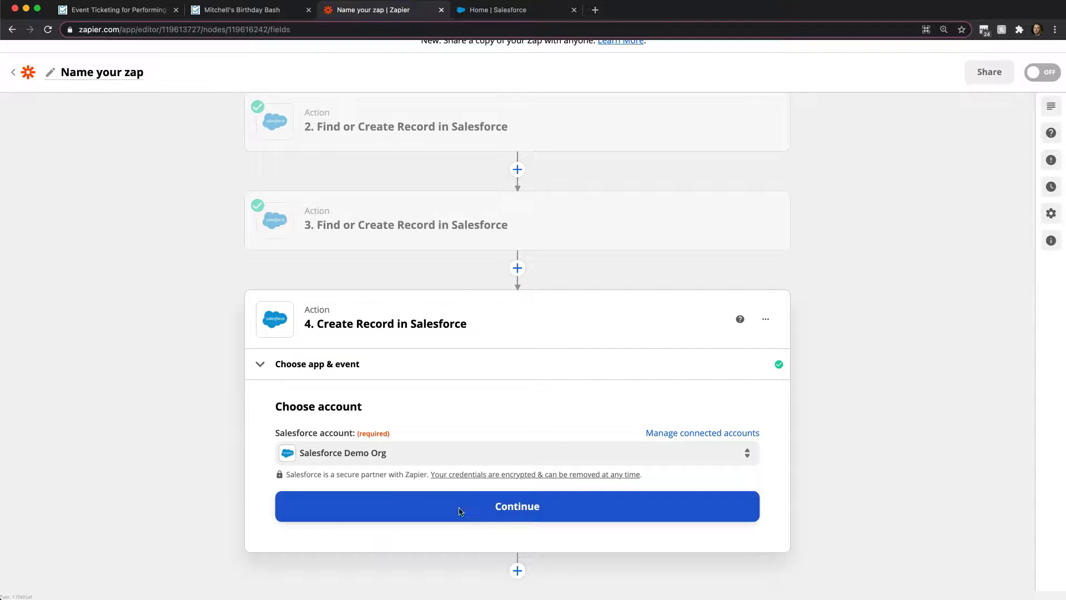
pyautogui.click(460, 507)
# Choose Opportunity as the Salesforce object so its fields load.
pyautogui.click(360, 409)
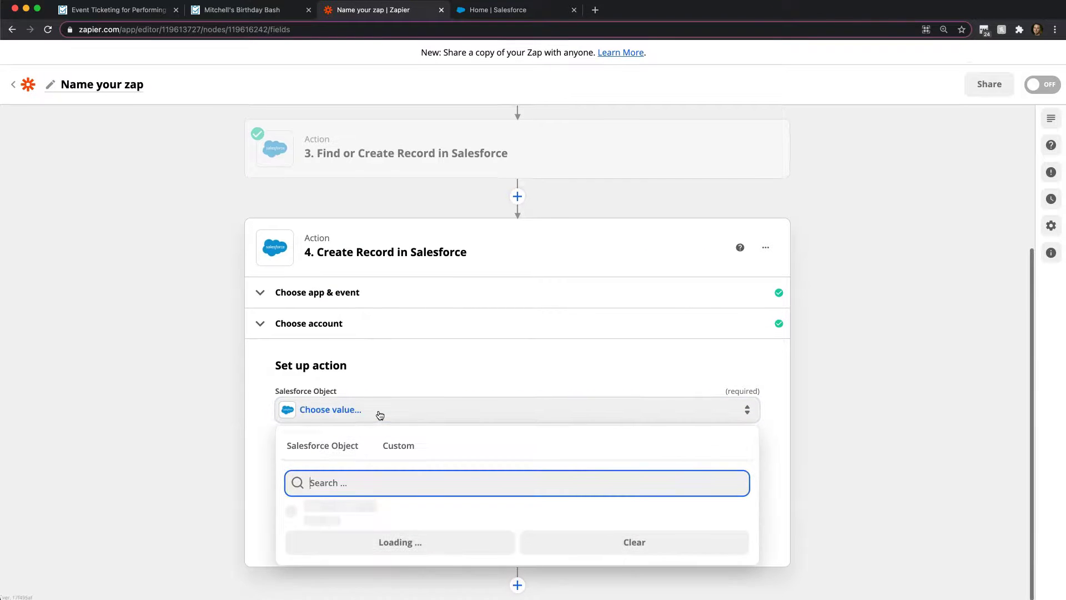
pyautogui.write('opporty')
pyautogui.click(378, 520)
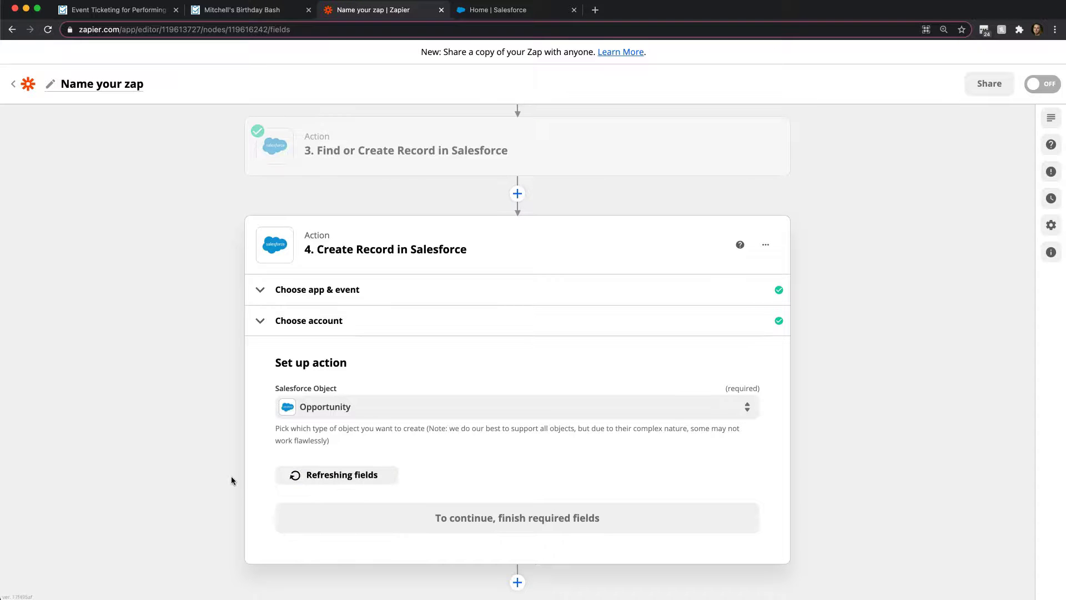
pyautogui.scroll(-5, 238, 471)
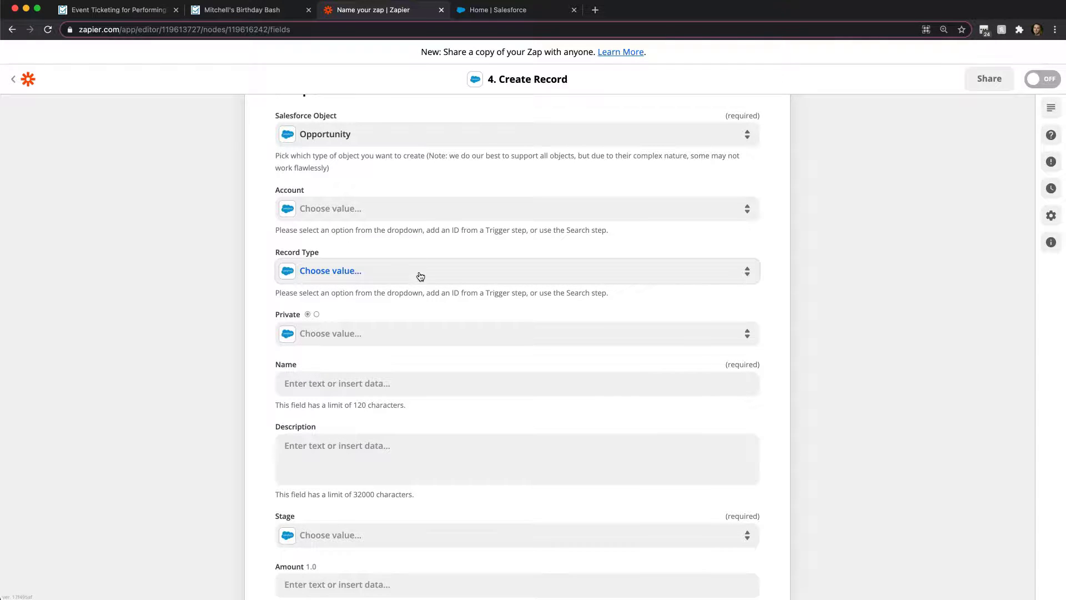
# Set the opportunity Record Type to Donation.
pyautogui.scroll(-1, 397, 276)
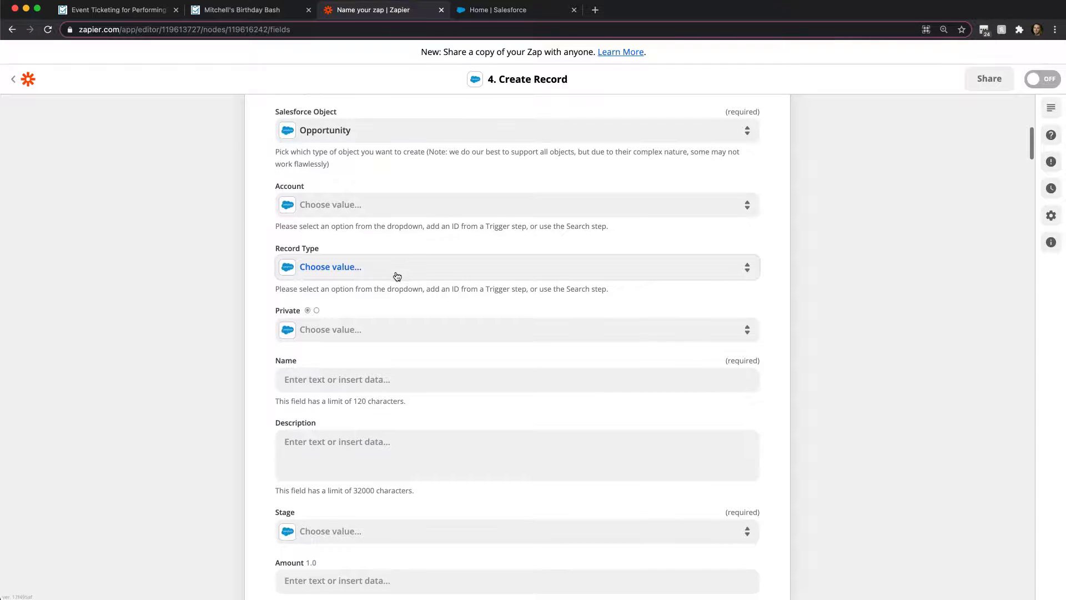
pyautogui.click(330, 269)
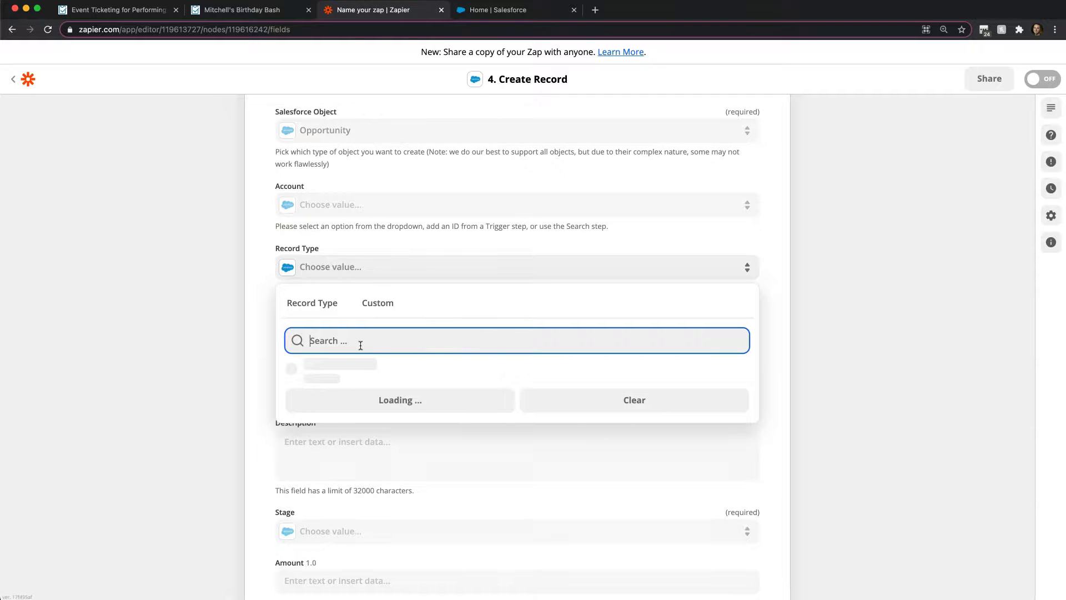
pyautogui.write('dona')
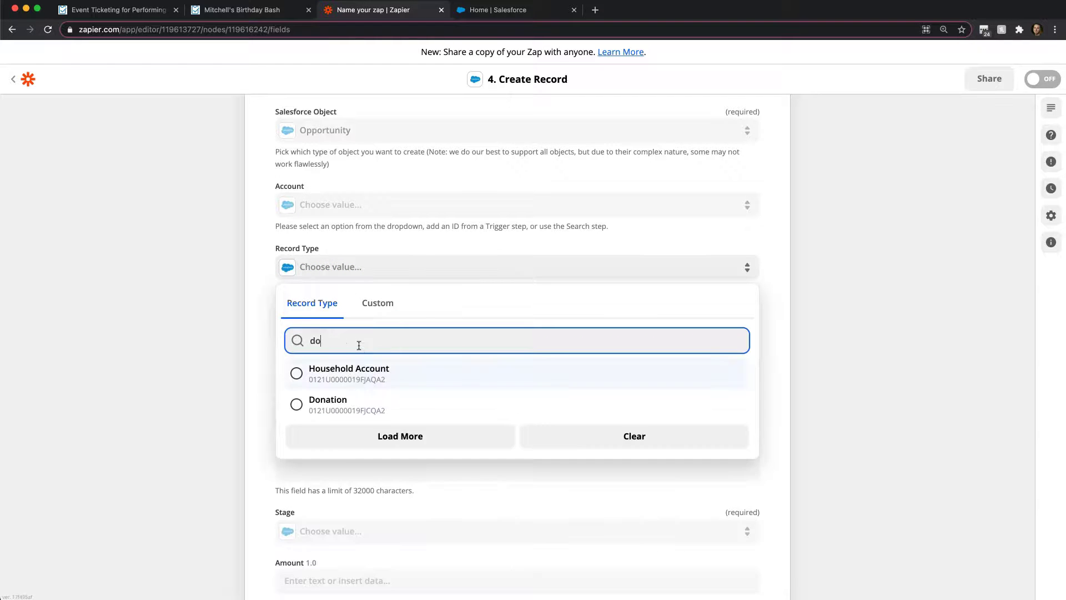
pyautogui.click(344, 376)
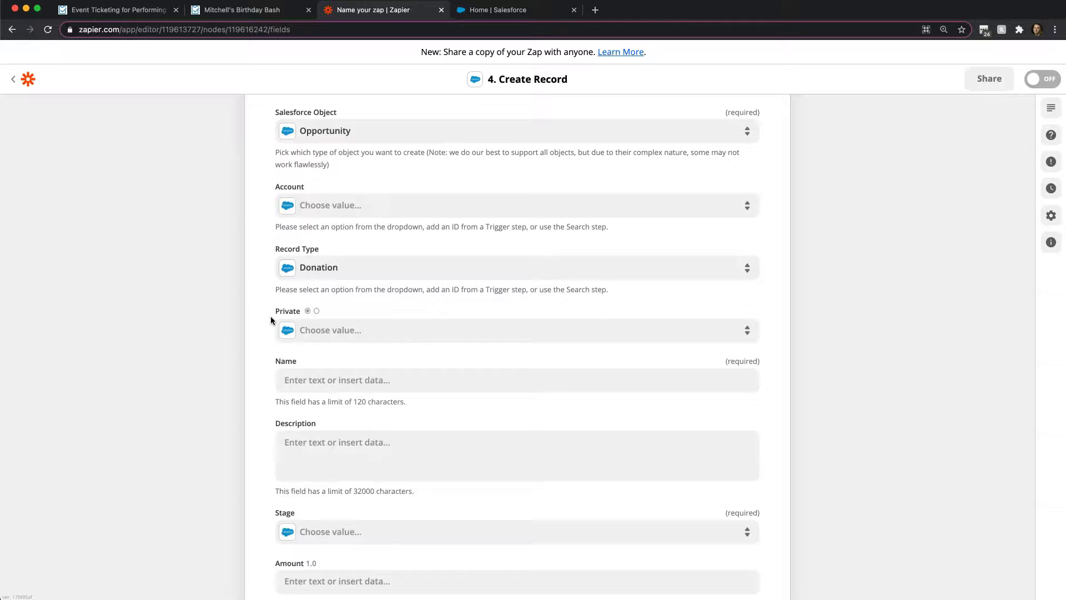
pyautogui.scroll(-3, 248, 342)
# Fill the opportunity Name with the SimpleTix order's First Name and Last Name.
pyautogui.click(356, 283)
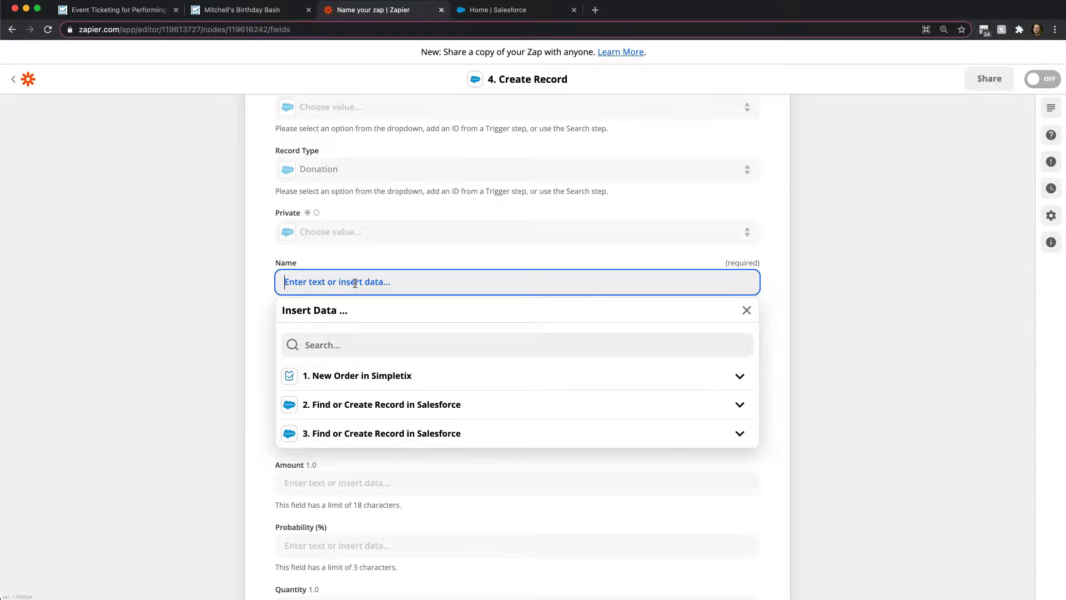
pyautogui.click(388, 378)
pyautogui.click(350, 423)
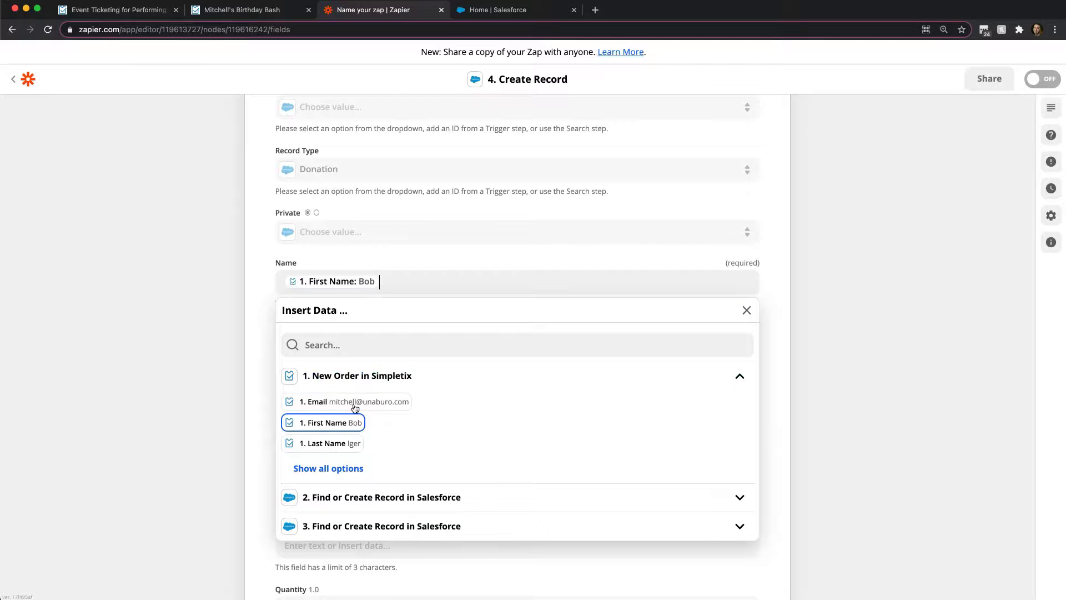
pyautogui.click(355, 444)
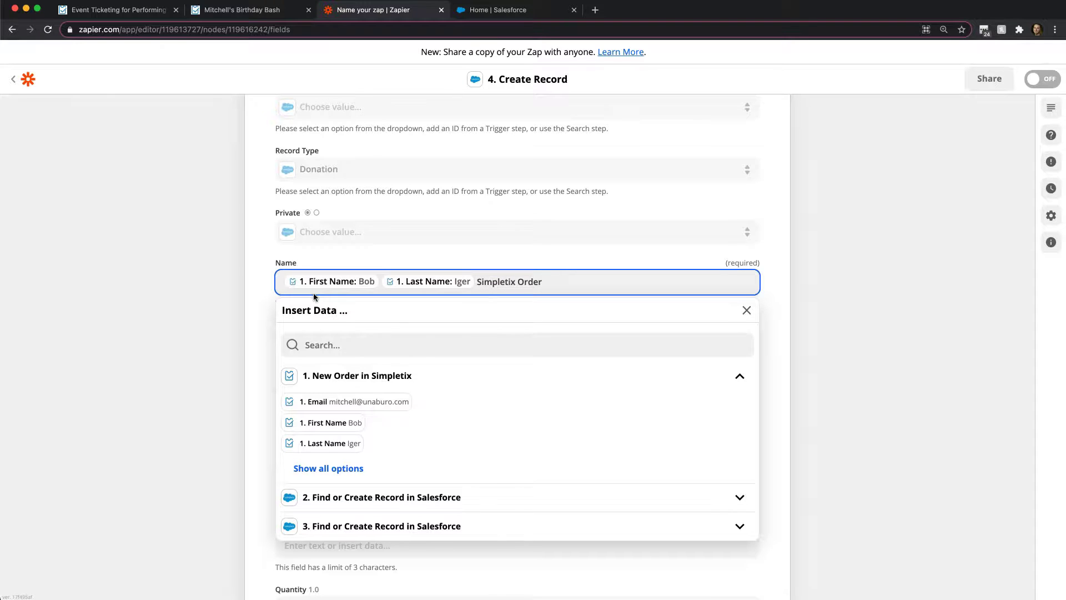
pyautogui.click(265, 300)
pyautogui.scroll(-3, 249, 339)
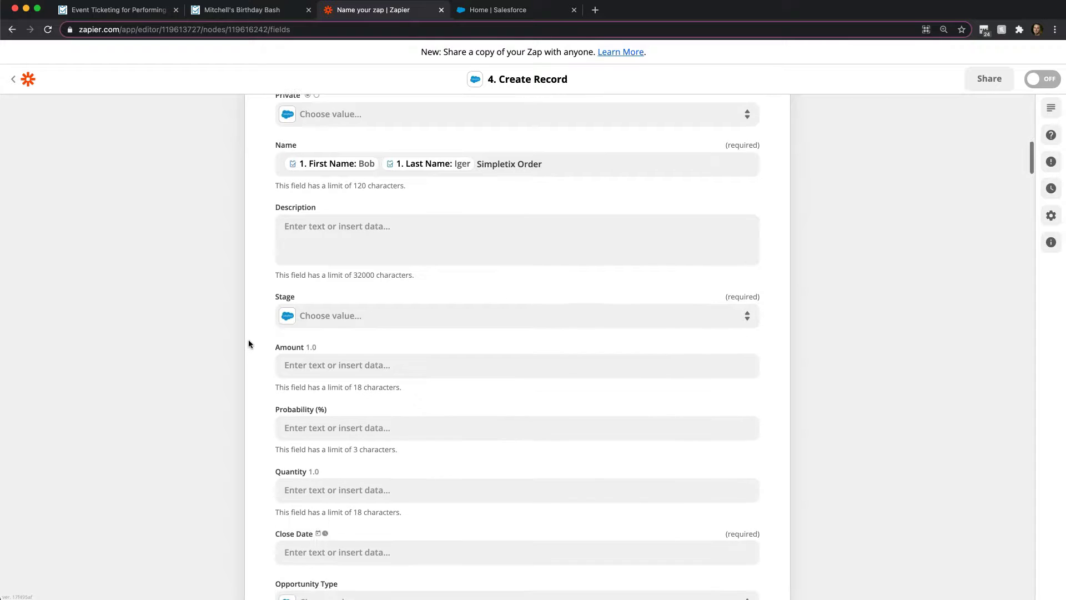
# Set the opportunity Stage to Closed Won.
pyautogui.click(322, 324)
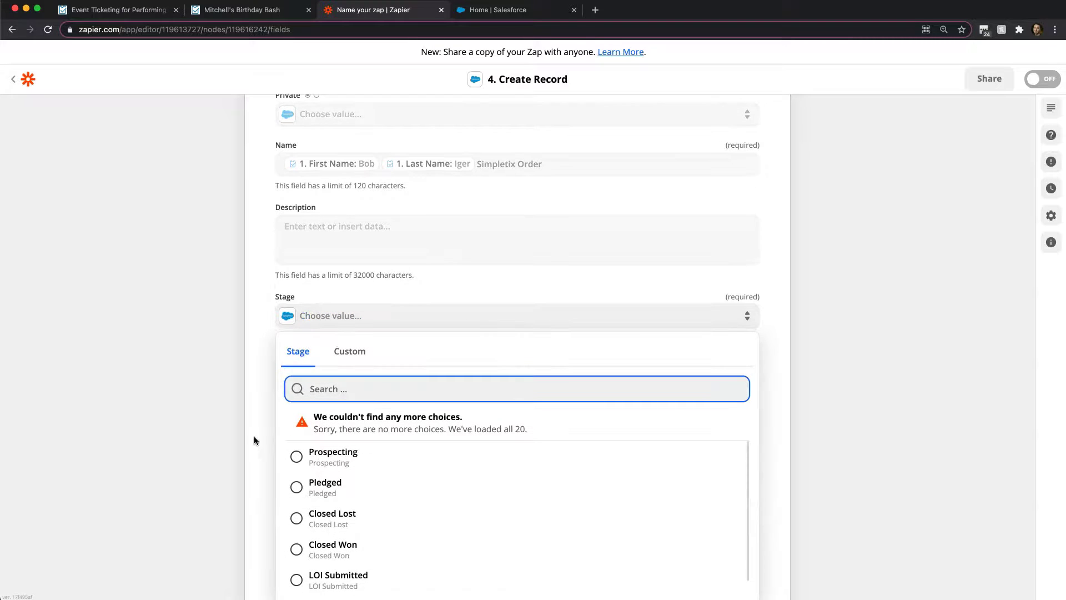
pyautogui.scroll(-2, 254, 440)
pyautogui.click(299, 447)
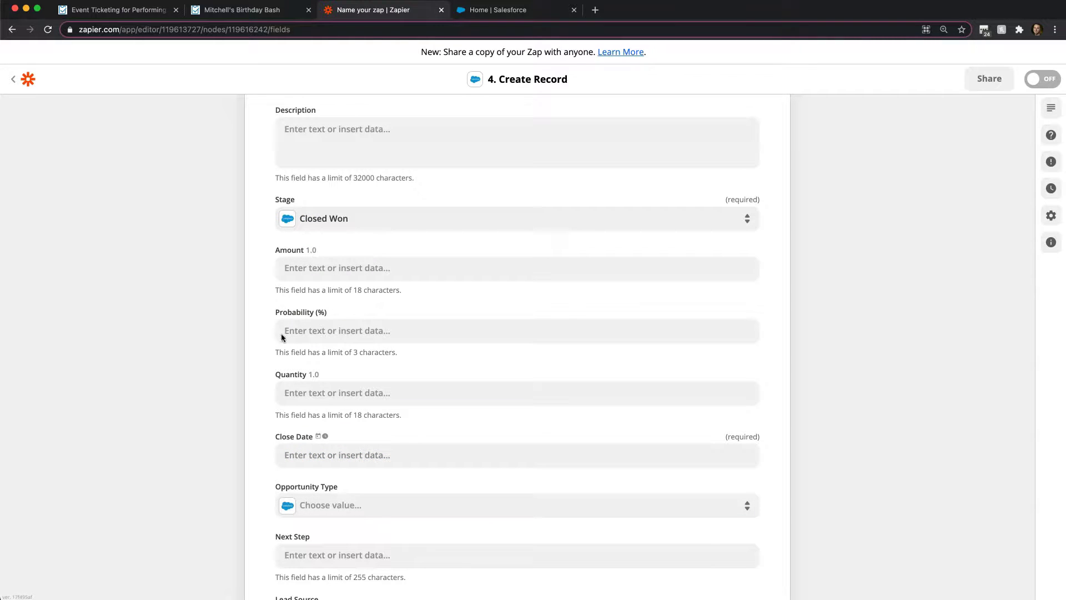
pyautogui.scroll(1, 316, 294)
# Map Amount to the SimpleTix '1. Order Total' value, found by searching 'total'.
pyautogui.click(355, 298)
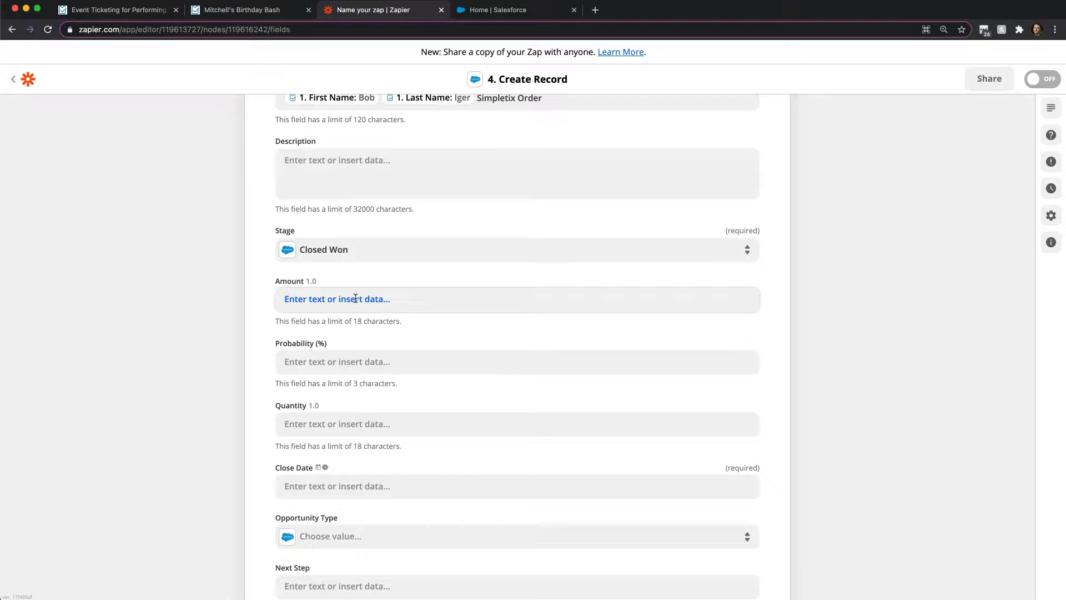
pyautogui.click(351, 302)
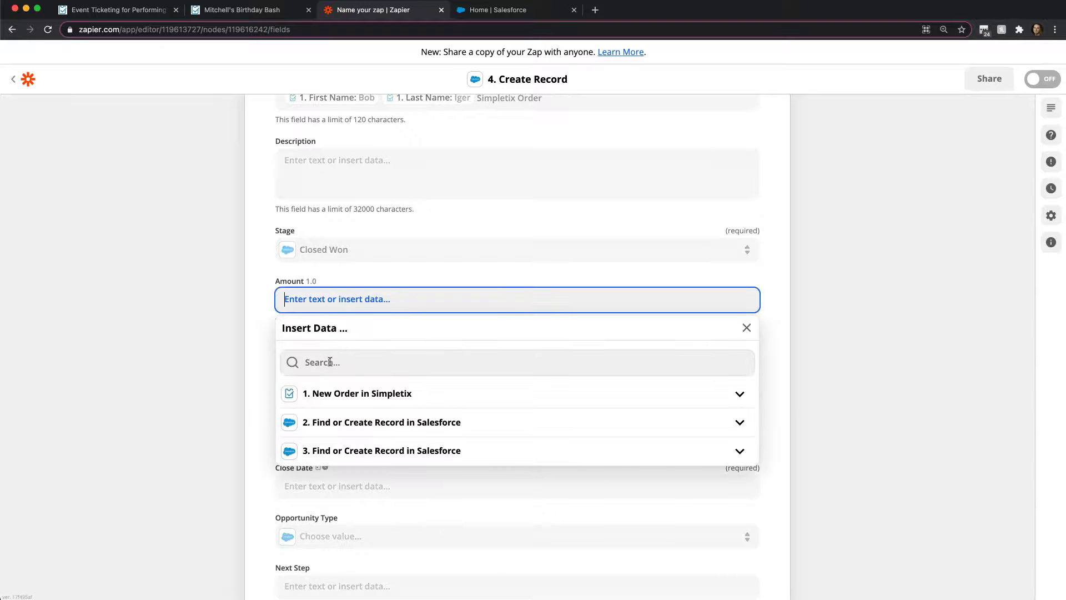
pyautogui.click(326, 362)
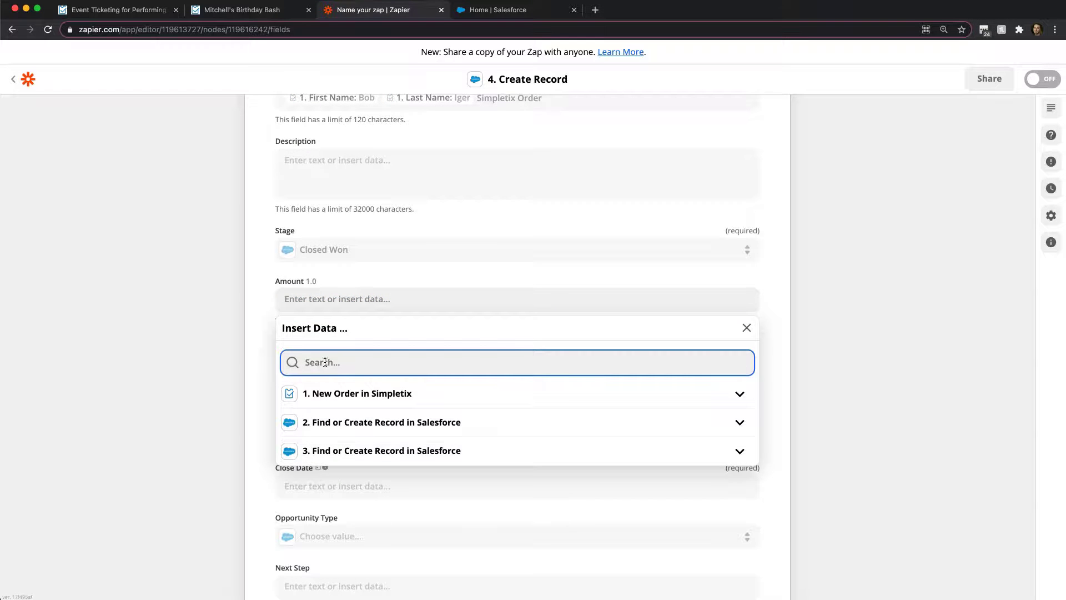
pyautogui.write('total')
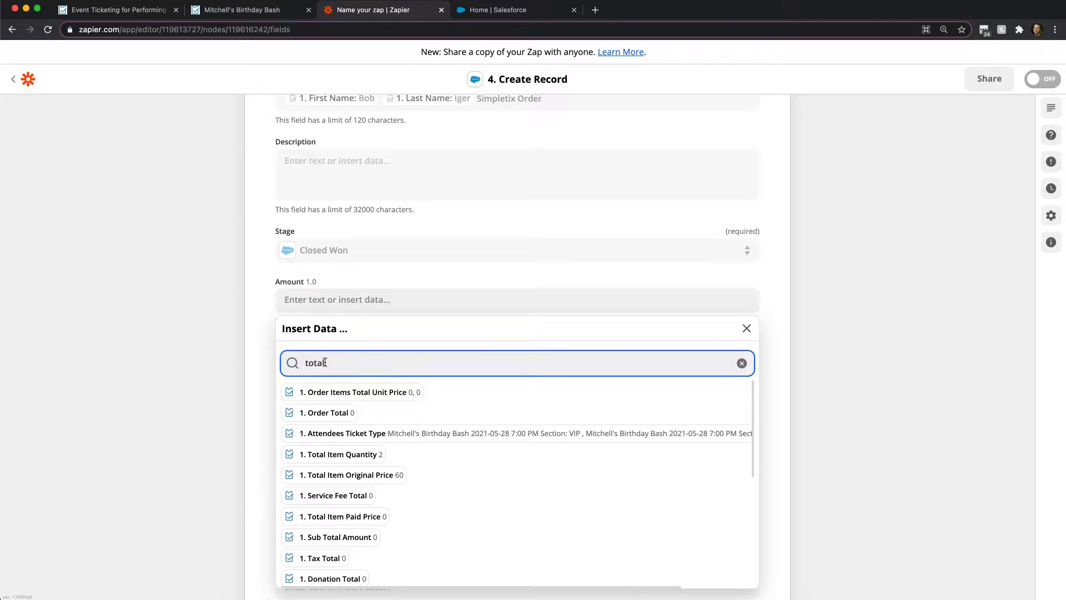
pyautogui.scroll(1, 325, 362)
pyautogui.scroll(-3, 238, 427)
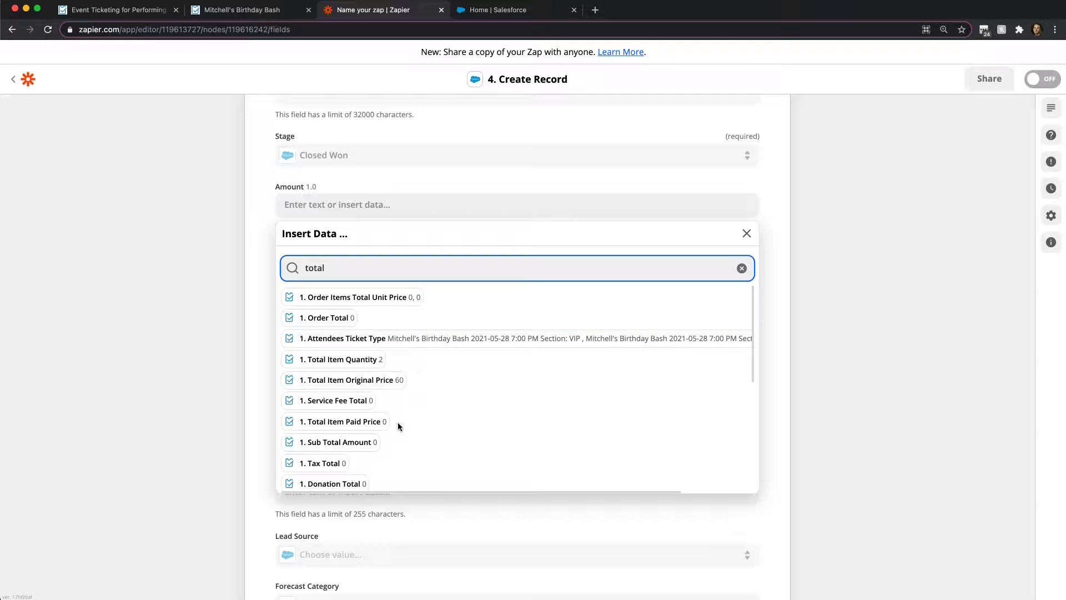
pyautogui.scroll(-2, 388, 409)
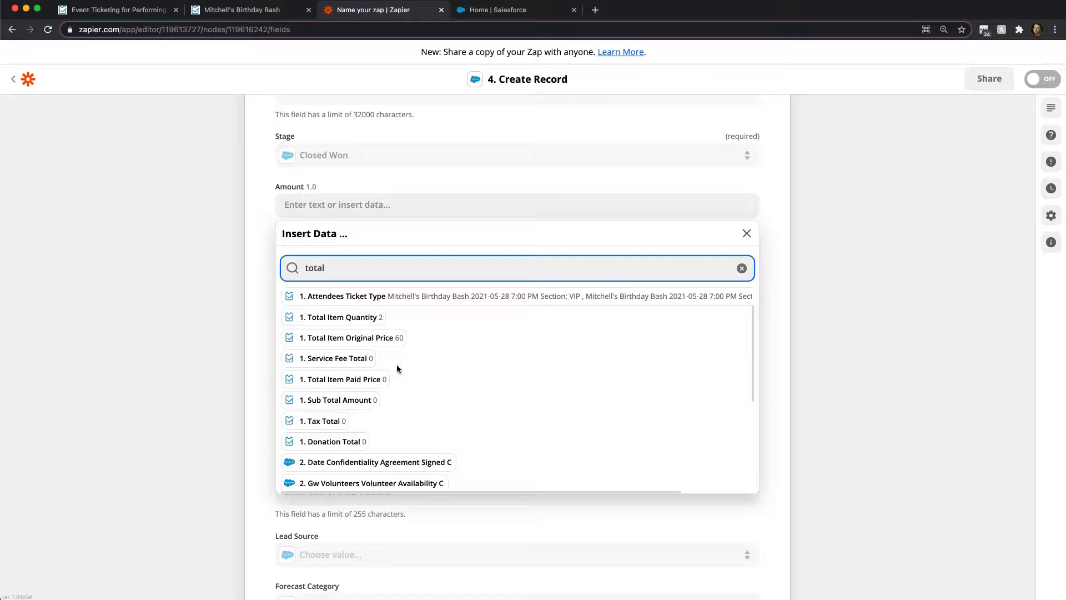
pyautogui.scroll(1, 396, 364)
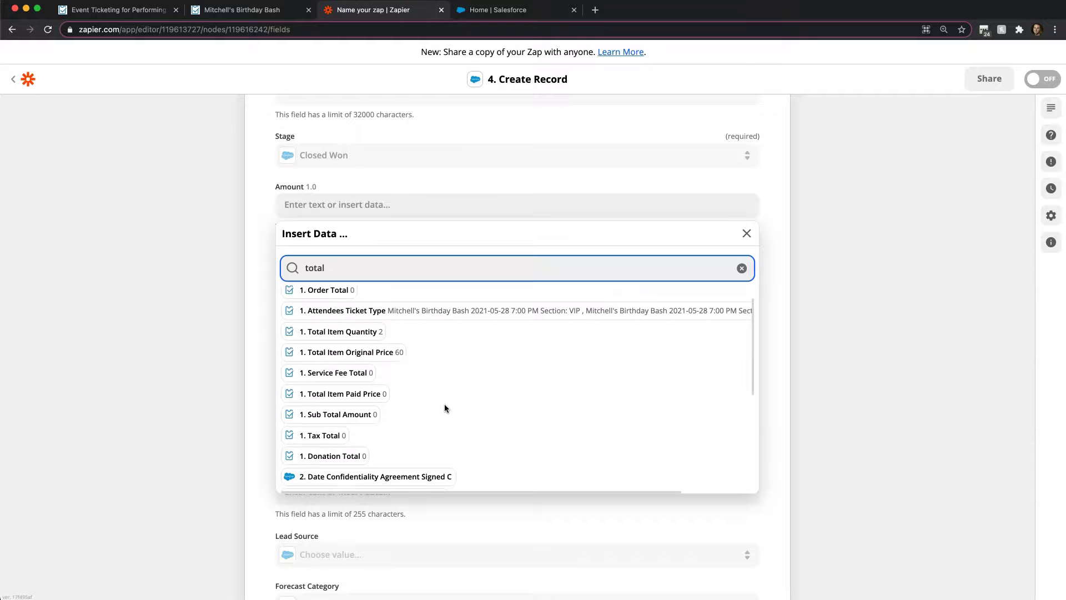
pyautogui.scroll(2, 444, 405)
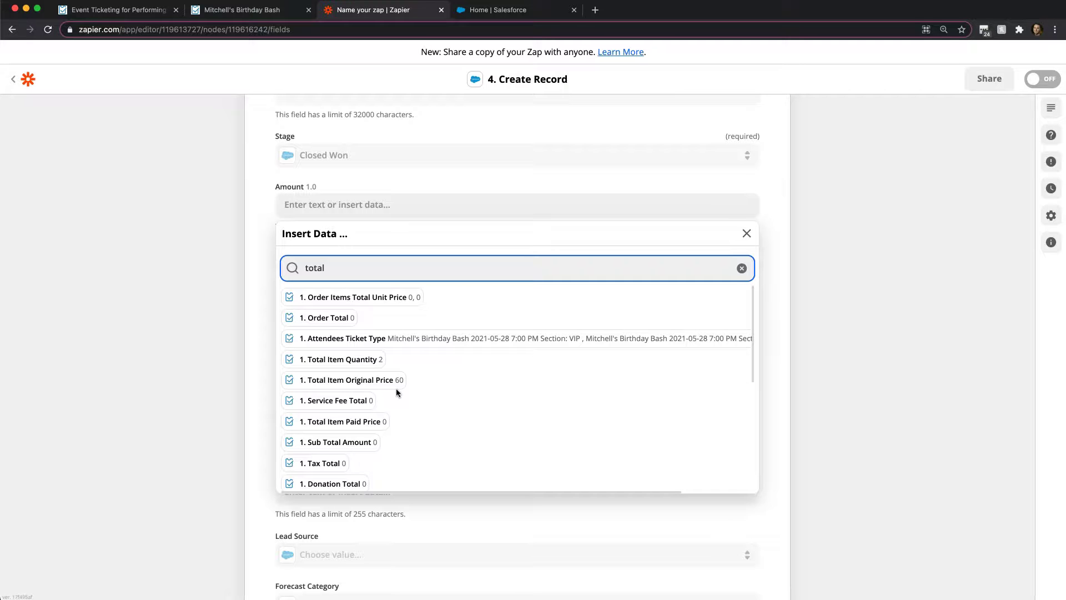
pyautogui.scroll(-1, 396, 392)
pyautogui.scroll(-1, 397, 392)
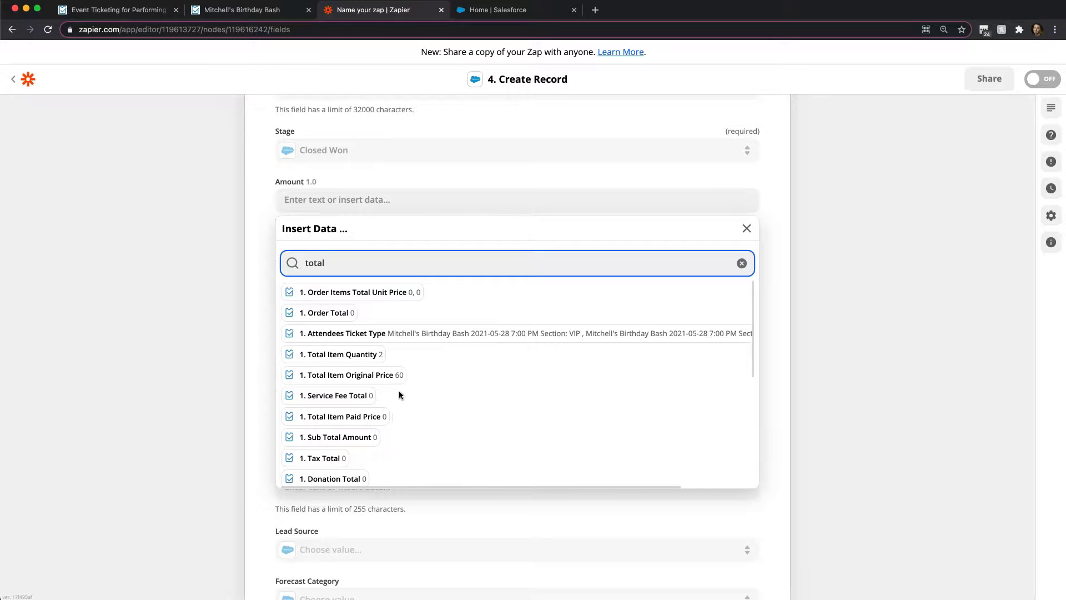
pyautogui.scroll(2, 399, 391)
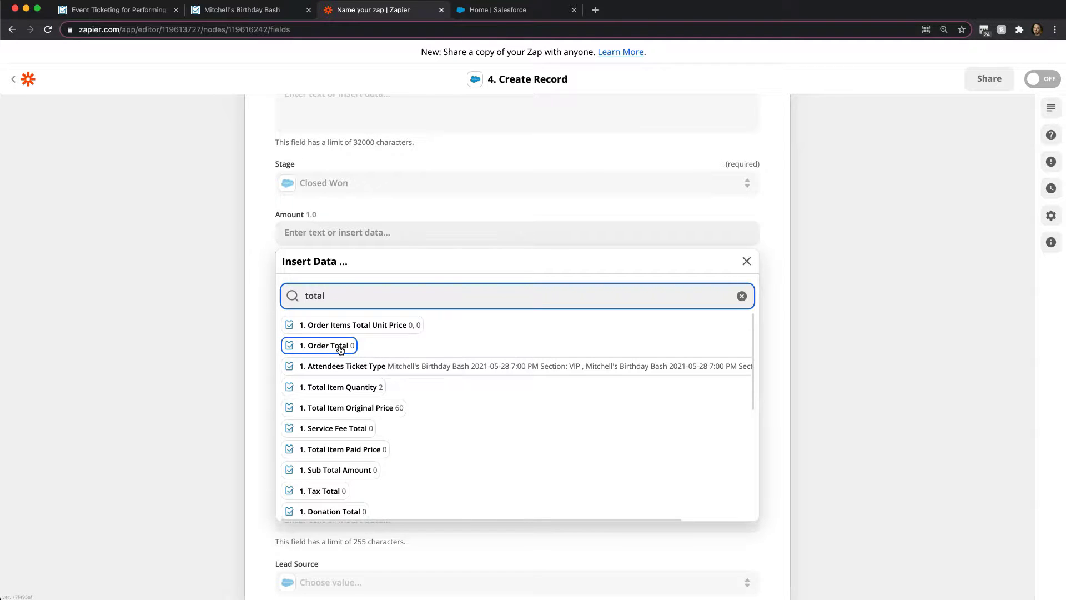
pyautogui.click(341, 346)
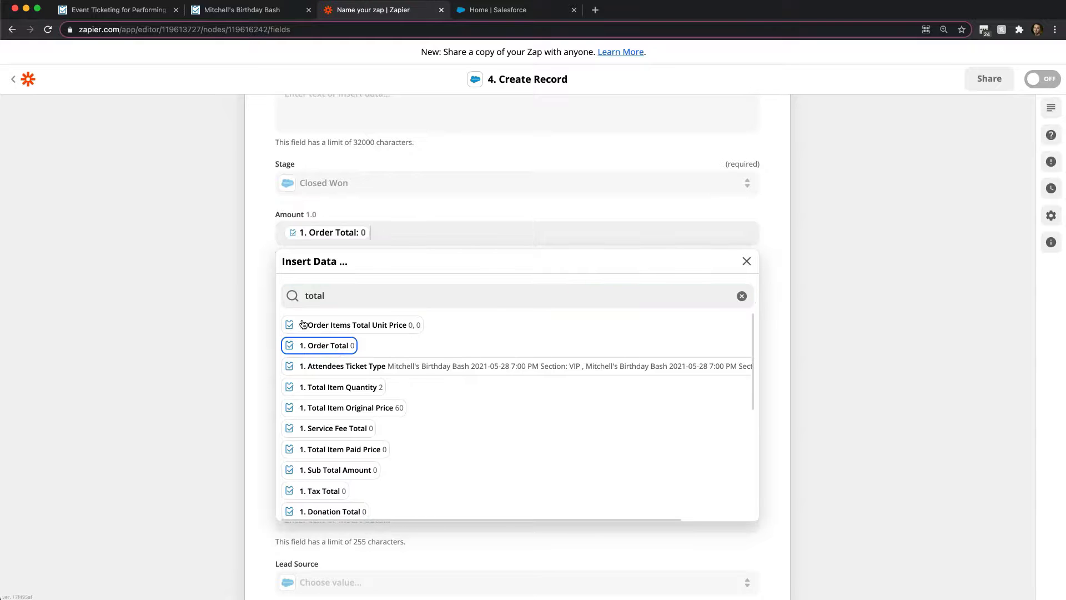
pyautogui.click(269, 280)
pyautogui.click(340, 358)
pyautogui.click(328, 427)
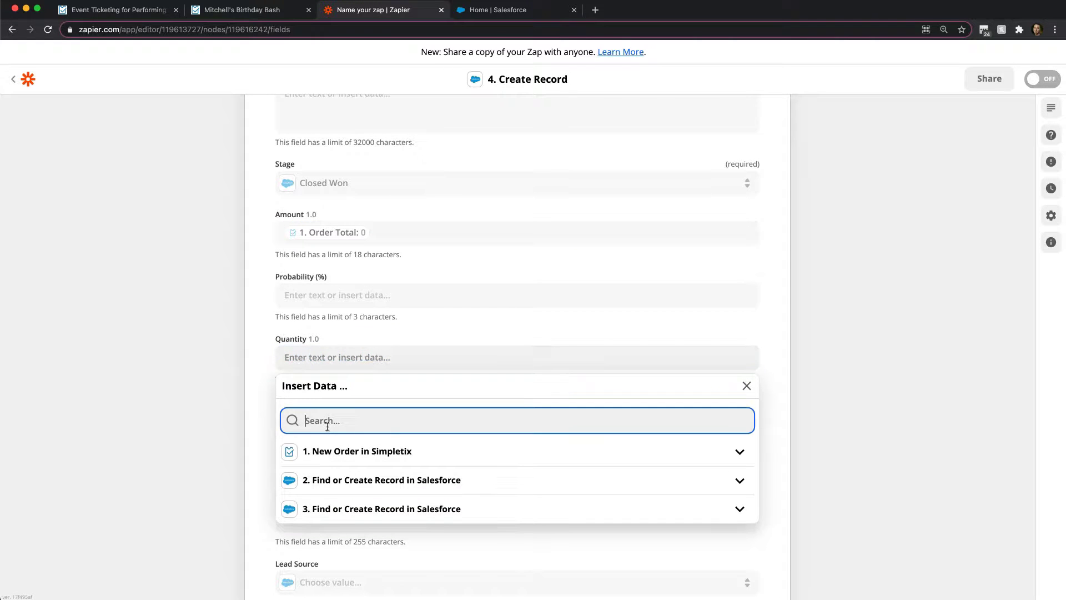
# Map Quantity to the order's Total Item Quantity.
pyautogui.write('quan')
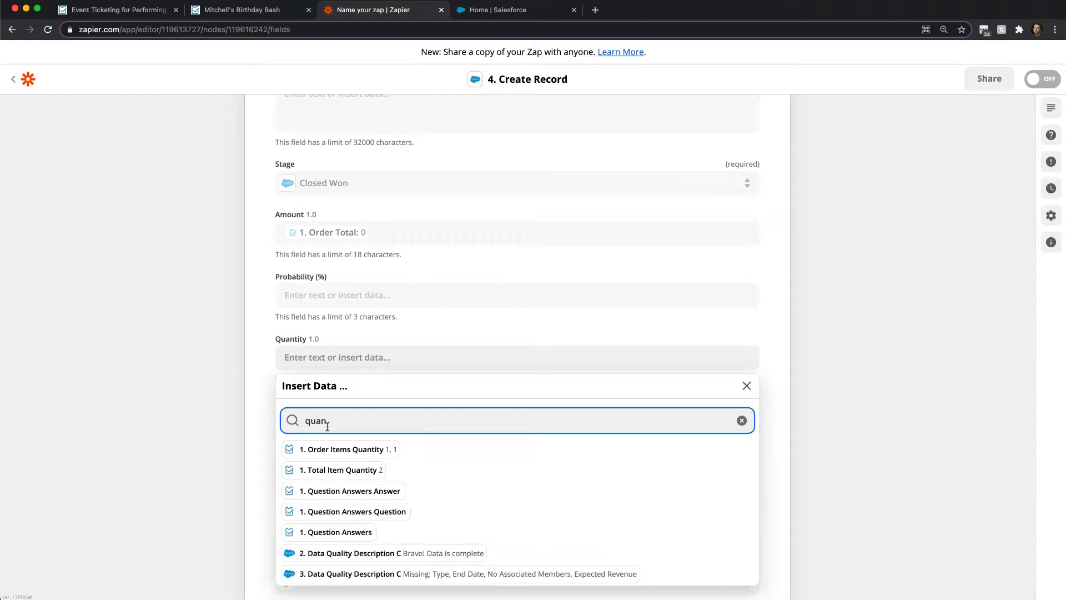
pyautogui.click(364, 470)
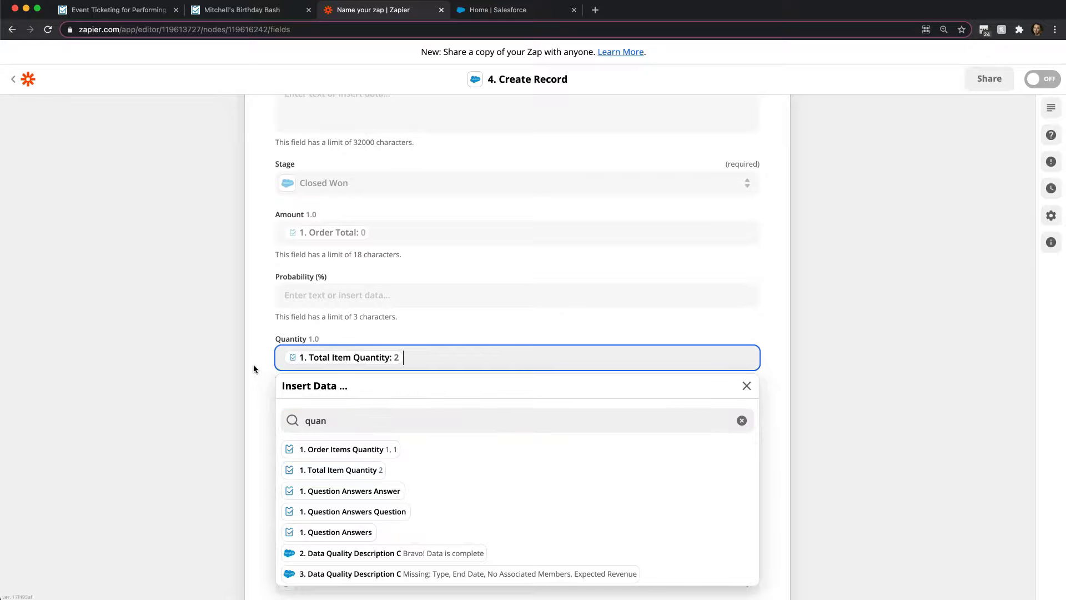
pyautogui.click(254, 369)
pyautogui.scroll(-3, 258, 423)
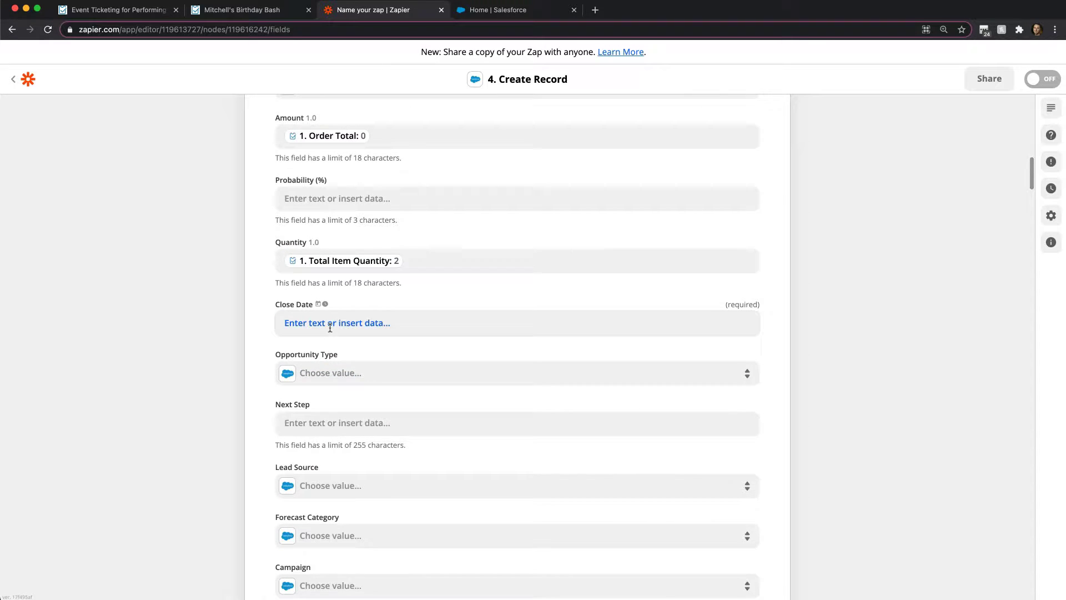
# Map Close Date to the SimpleTix '1. Order Date' value.
pyautogui.click(330, 327)
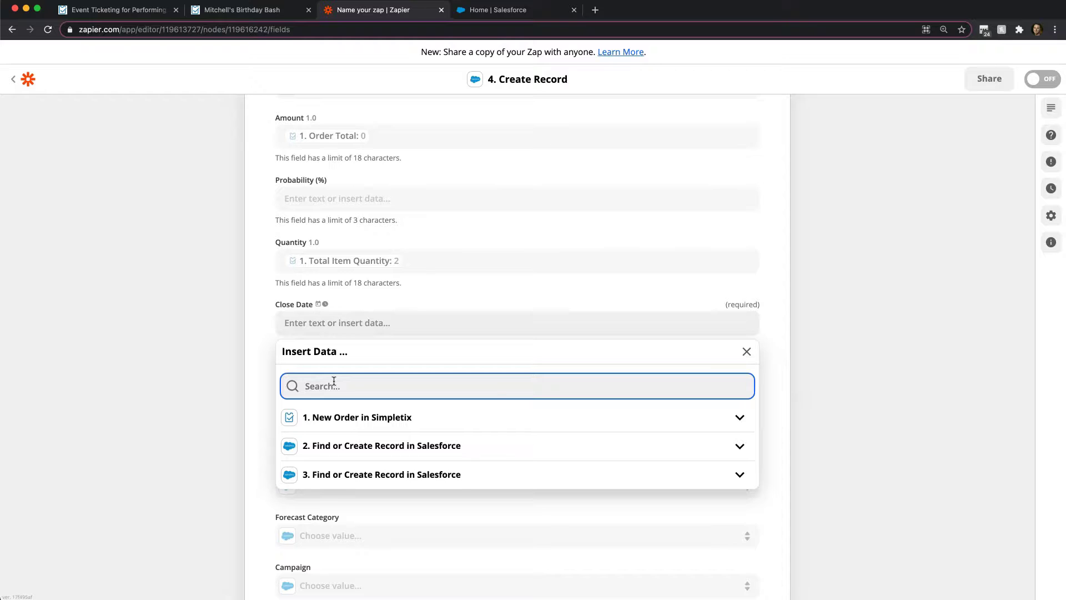
pyautogui.write('date')
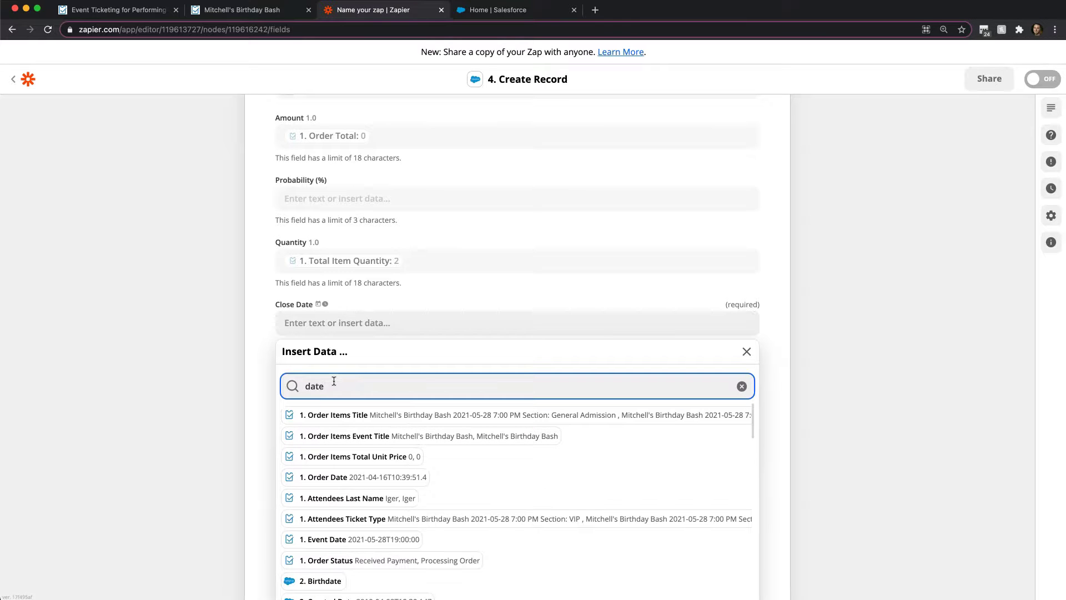
pyautogui.click(366, 476)
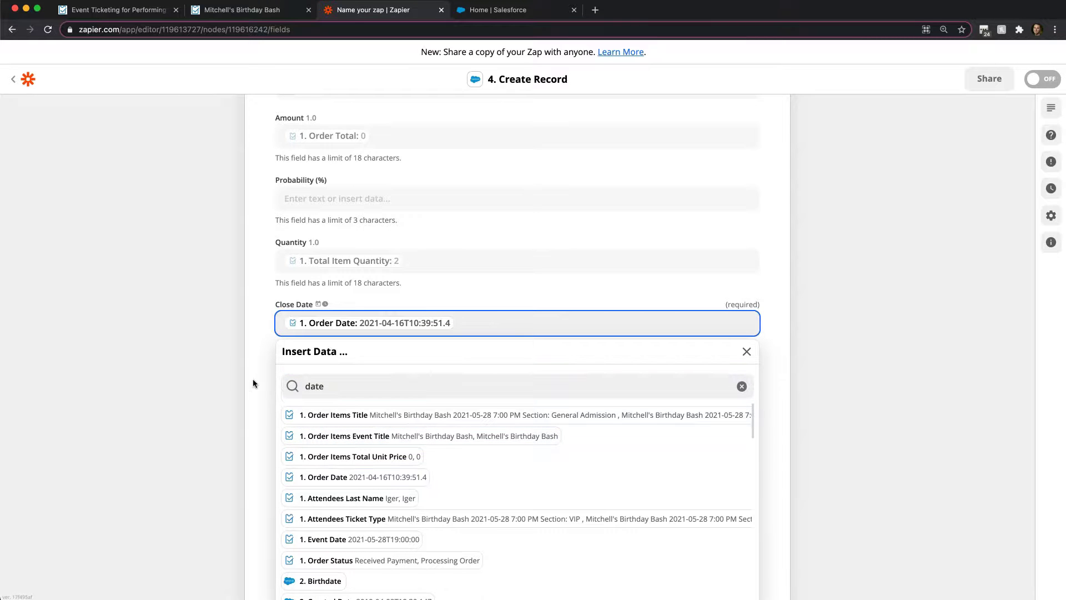
pyautogui.click(253, 383)
pyautogui.scroll(-3, 269, 401)
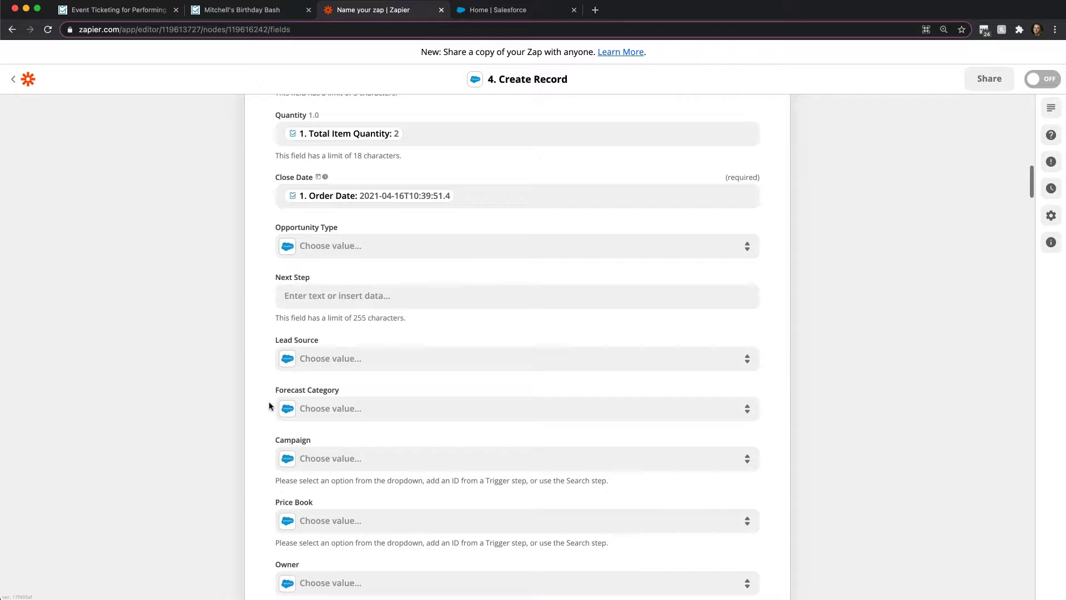
# Set Lead Source to SimpleTix.
pyautogui.click(340, 362)
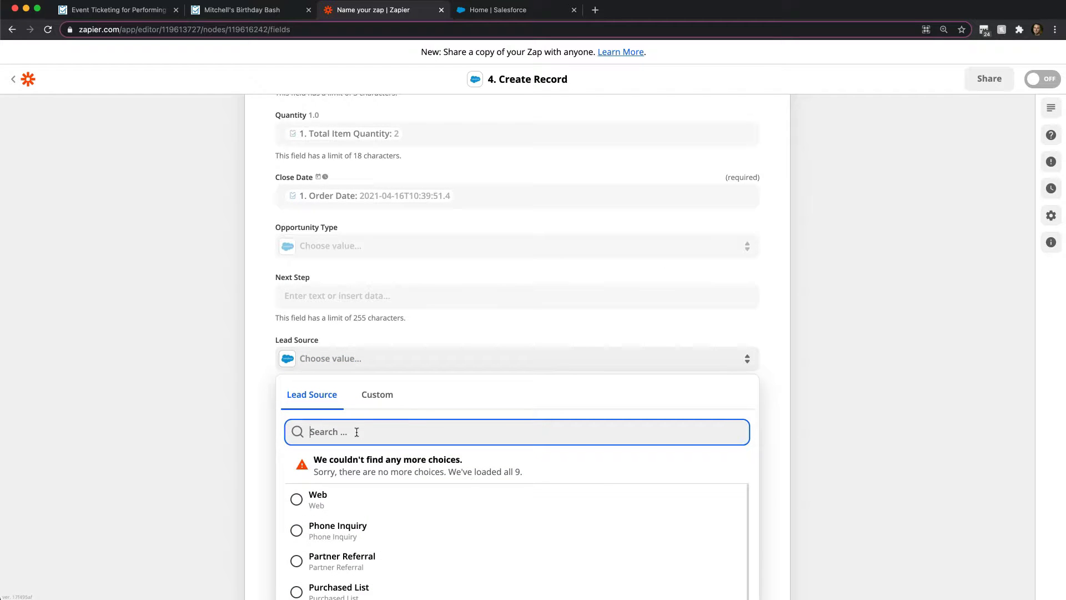
pyautogui.write('simpl')
pyautogui.click(348, 526)
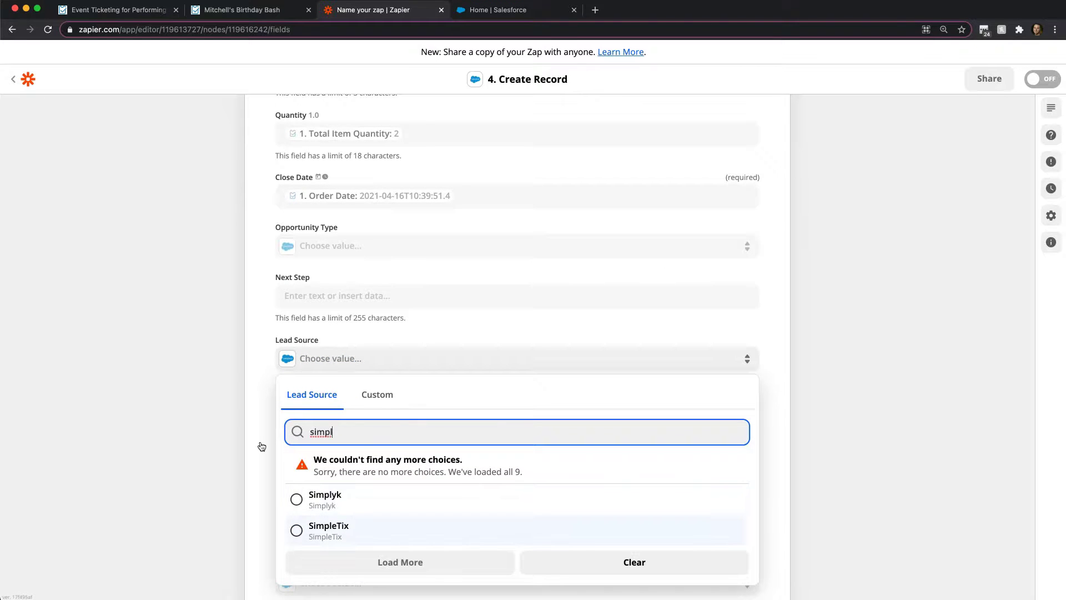
pyautogui.scroll(-2, 255, 443)
pyautogui.scroll(-3, 255, 442)
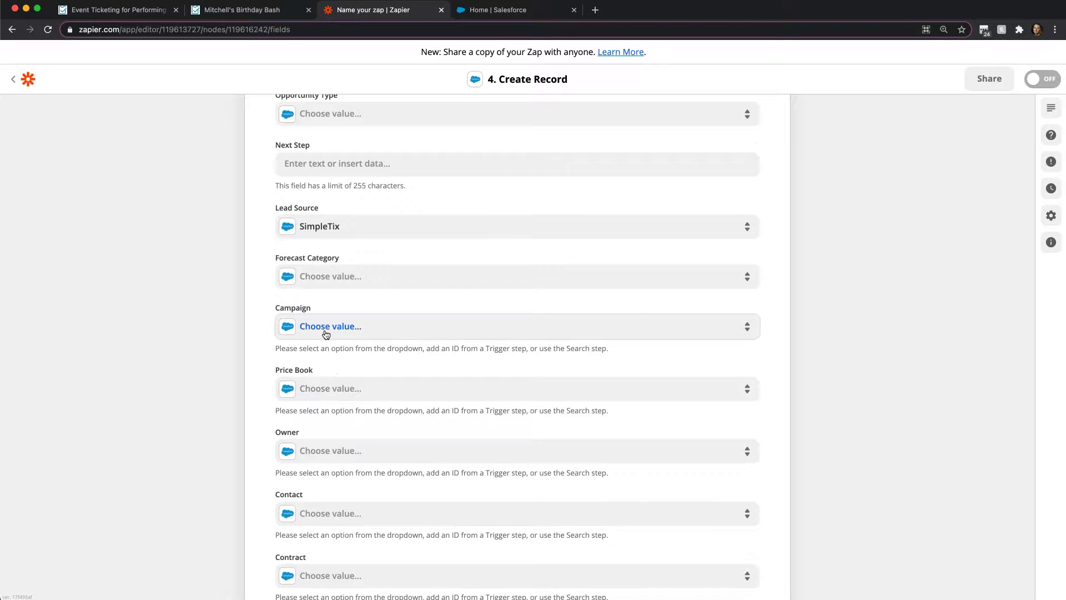
# Map Campaign to '3. ID' from step 3's Find or Create Record, via the Custom tab.
pyautogui.scroll(-2, 255, 333)
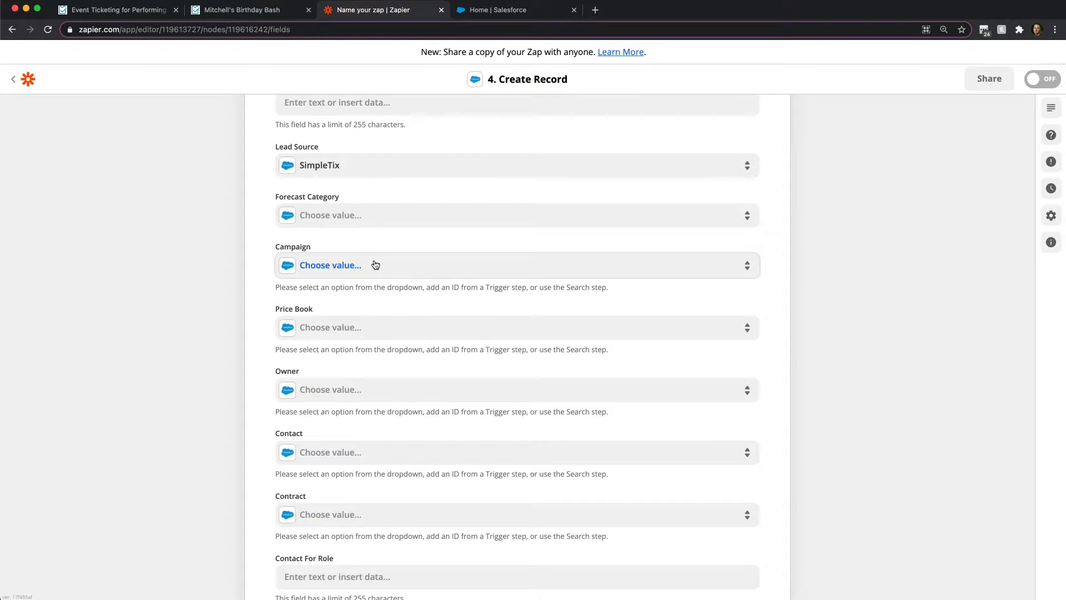
pyautogui.click(348, 265)
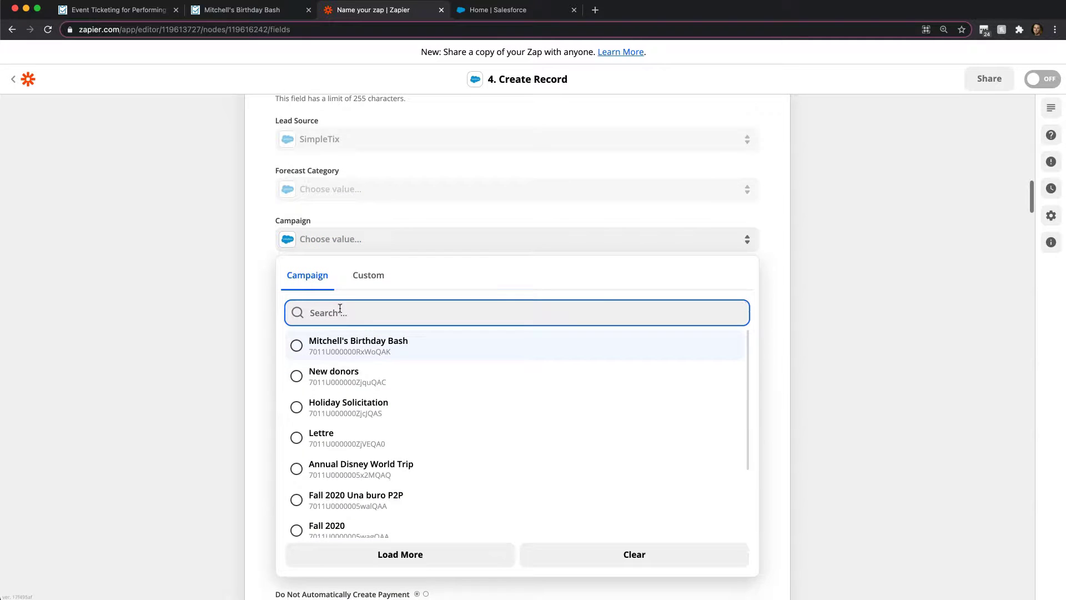
pyautogui.click(371, 284)
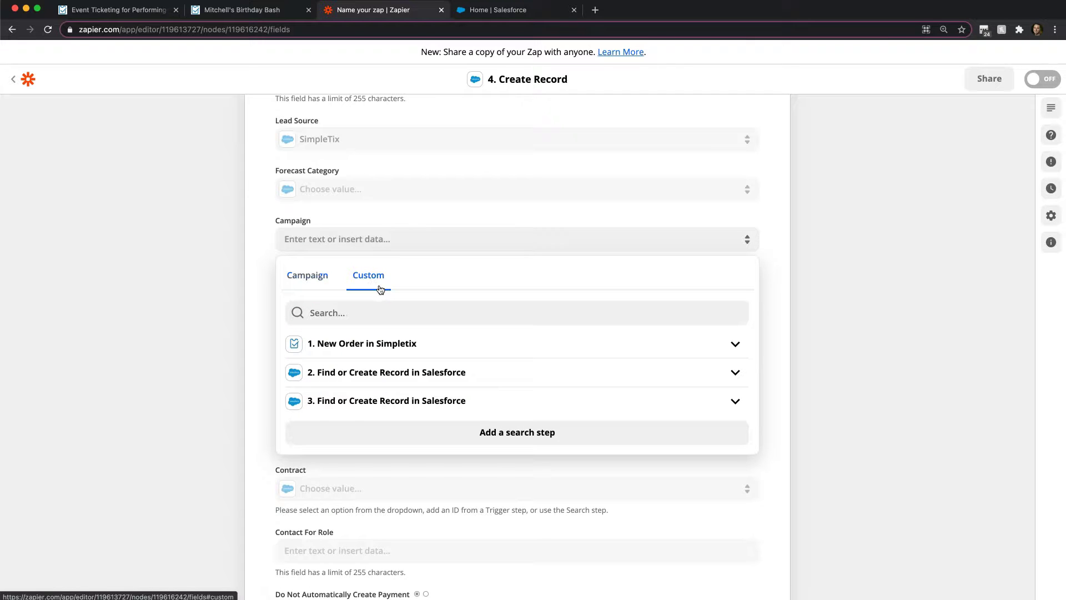
pyautogui.click(331, 404)
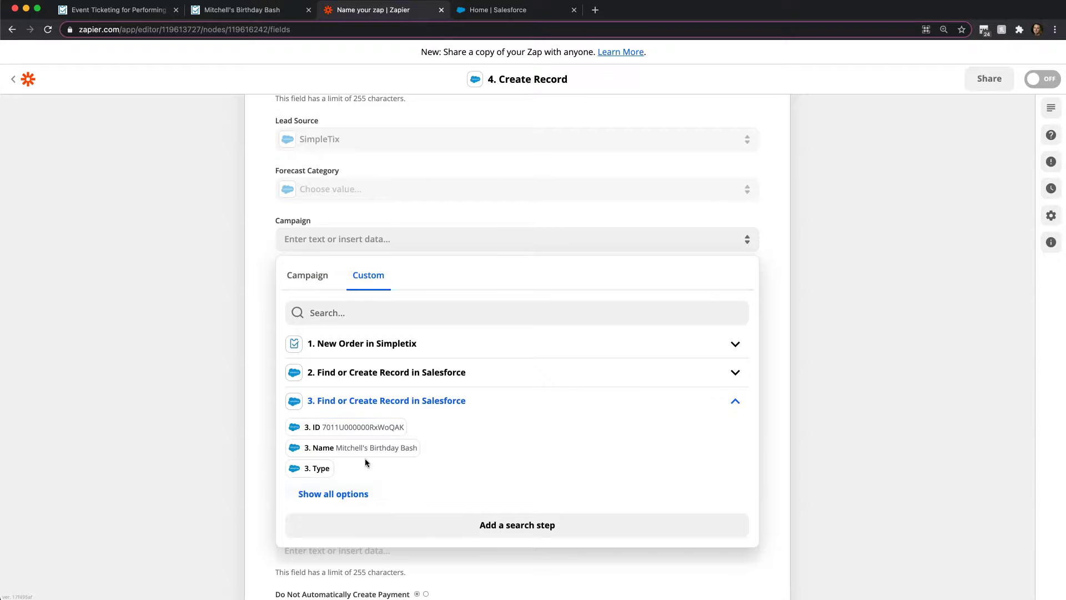
pyautogui.click(327, 493)
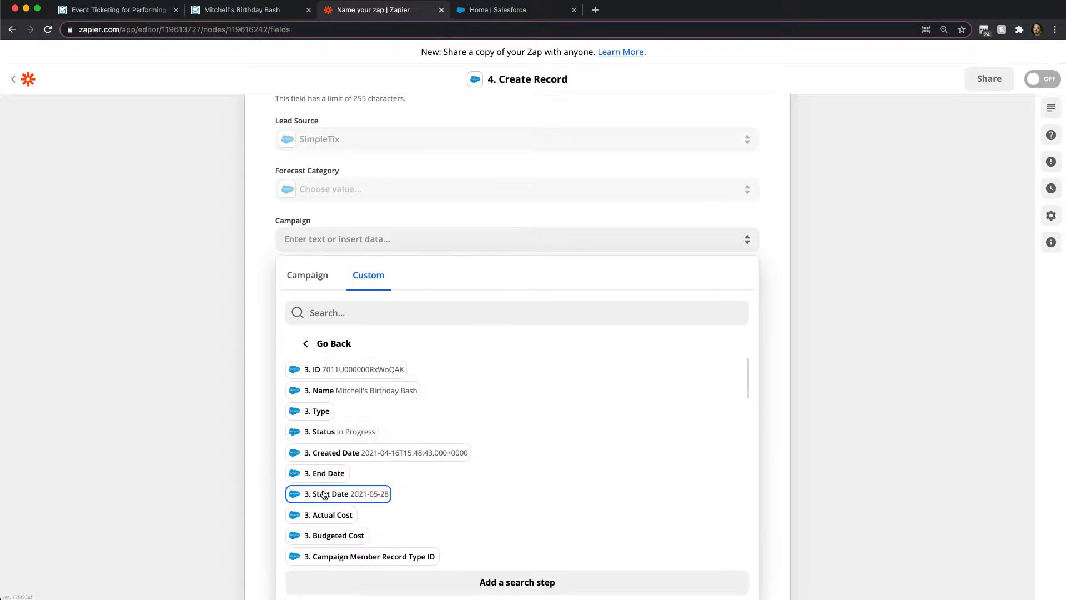
pyautogui.scroll(1, 335, 441)
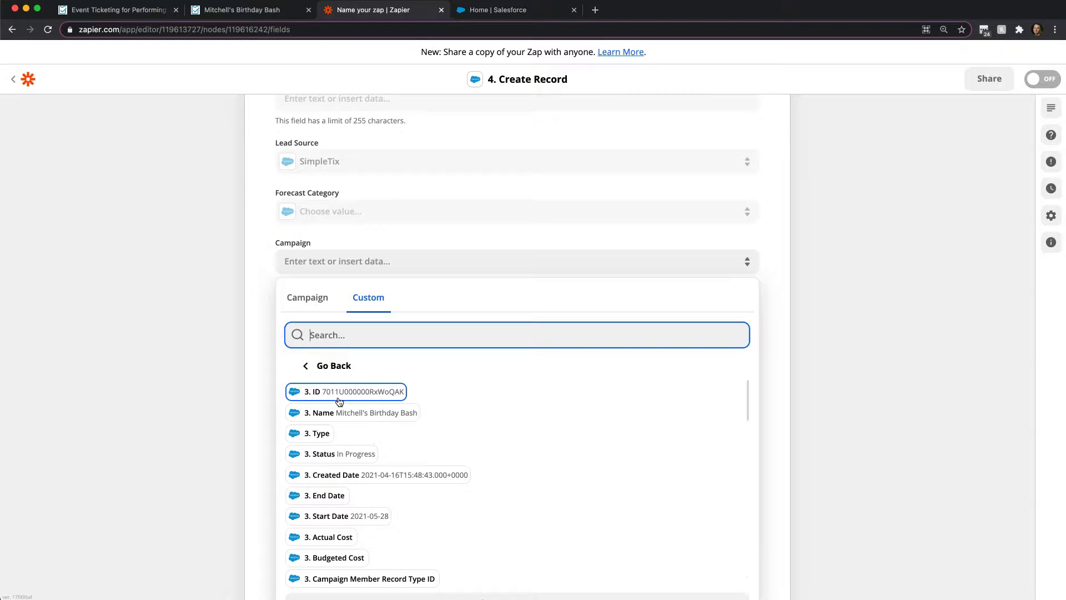
pyautogui.click(377, 396)
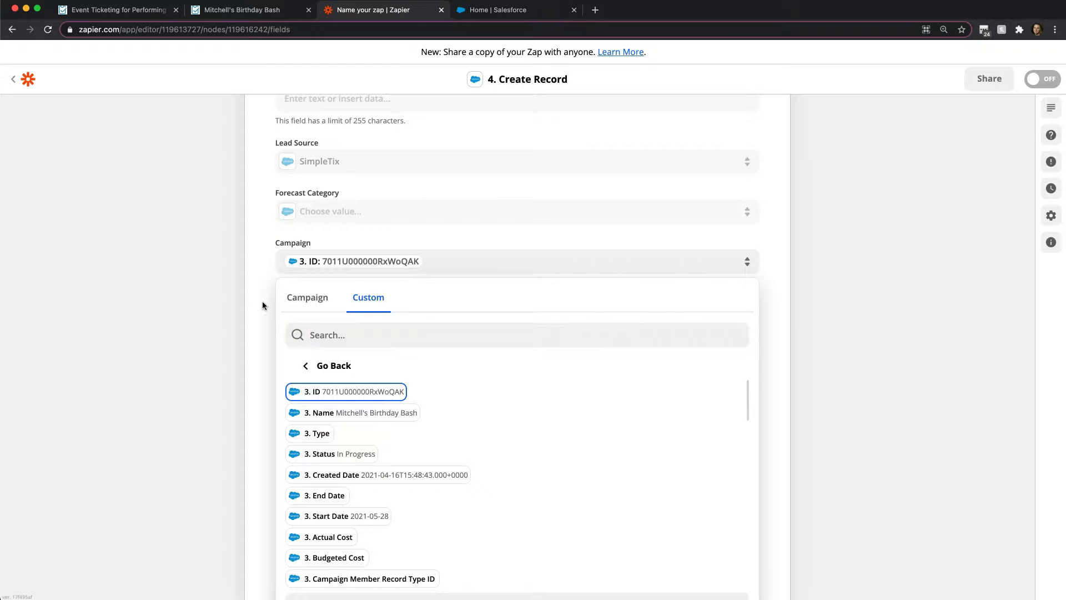
pyautogui.click(253, 290)
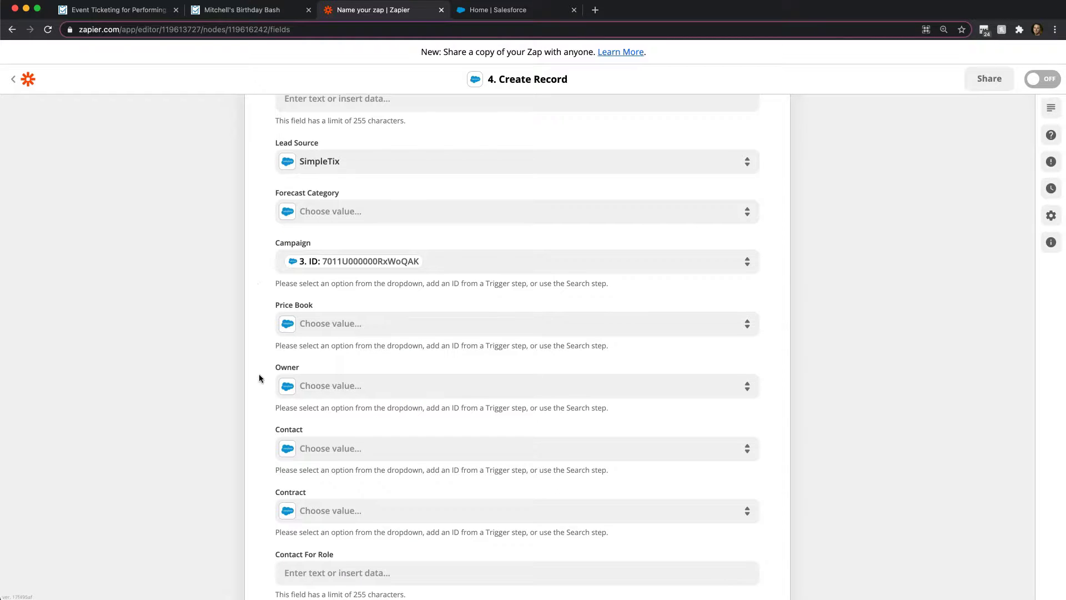
pyautogui.scroll(-5, 253, 390)
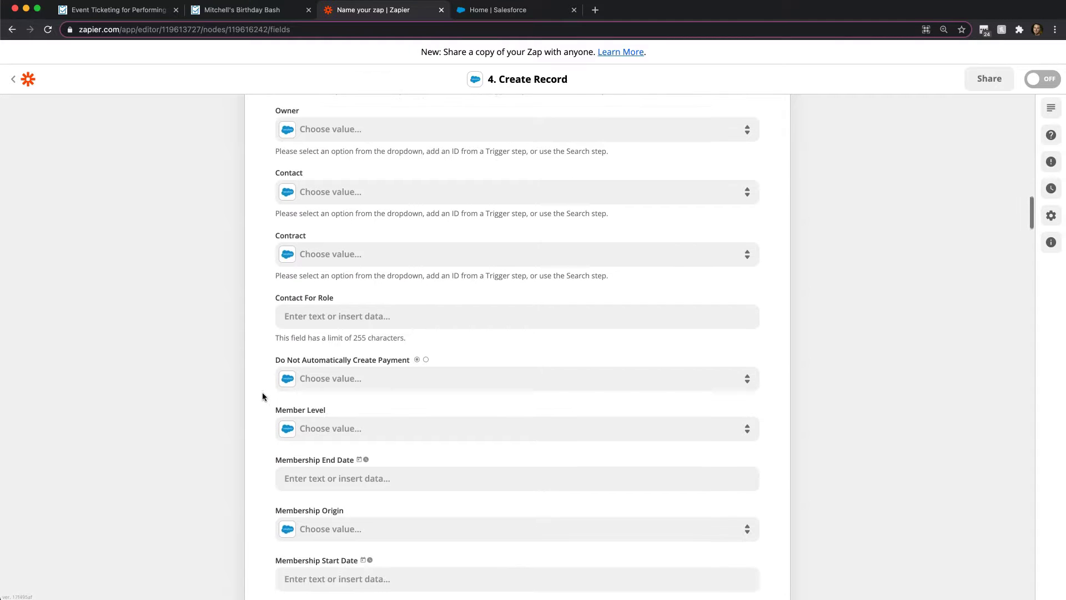
pyautogui.scroll(-8, 263, 396)
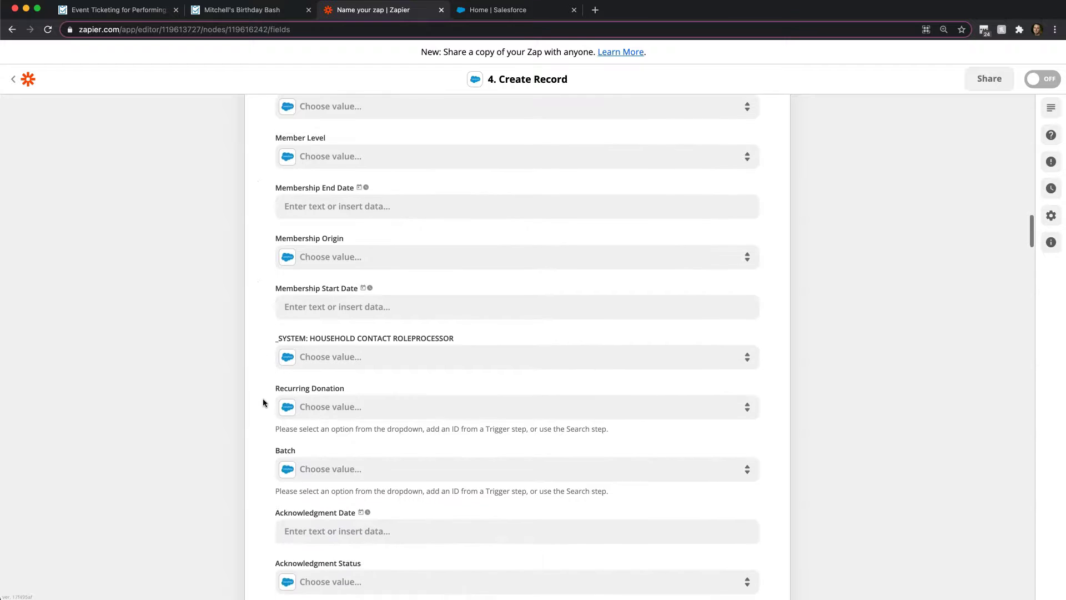
pyautogui.scroll(-5, 262, 398)
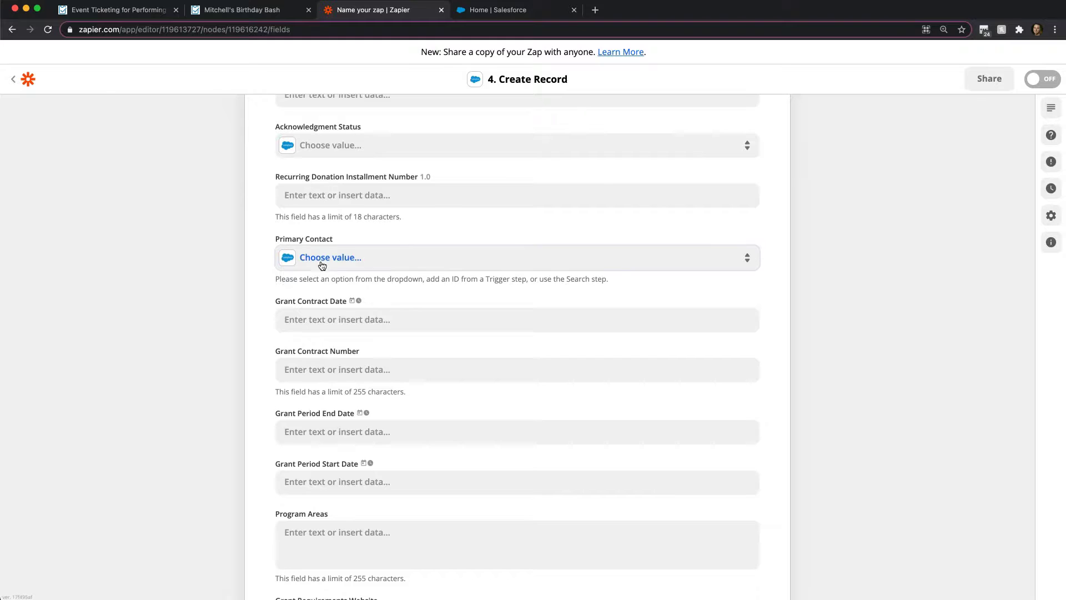
# Map Primary Contact to the contact ID from step 2's Salesforce record.
pyautogui.click(324, 263)
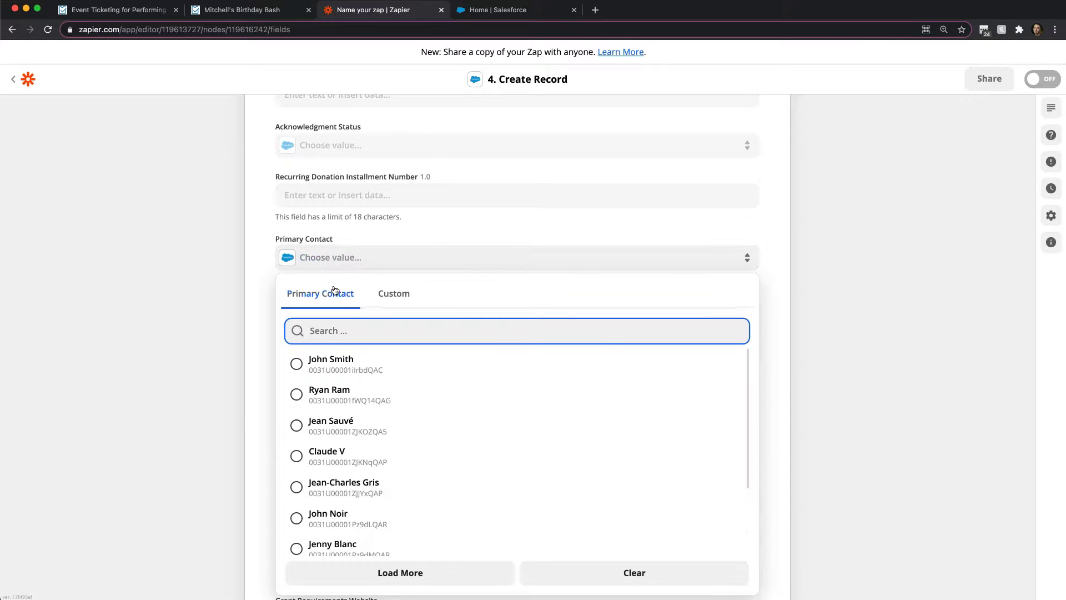
pyautogui.click(386, 307)
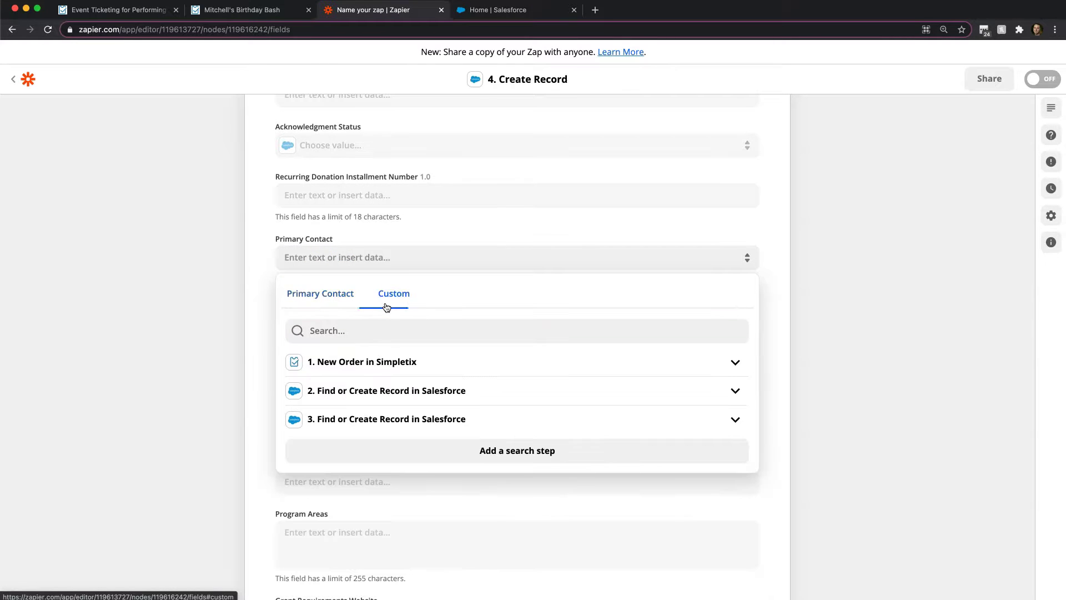
pyautogui.click(359, 400)
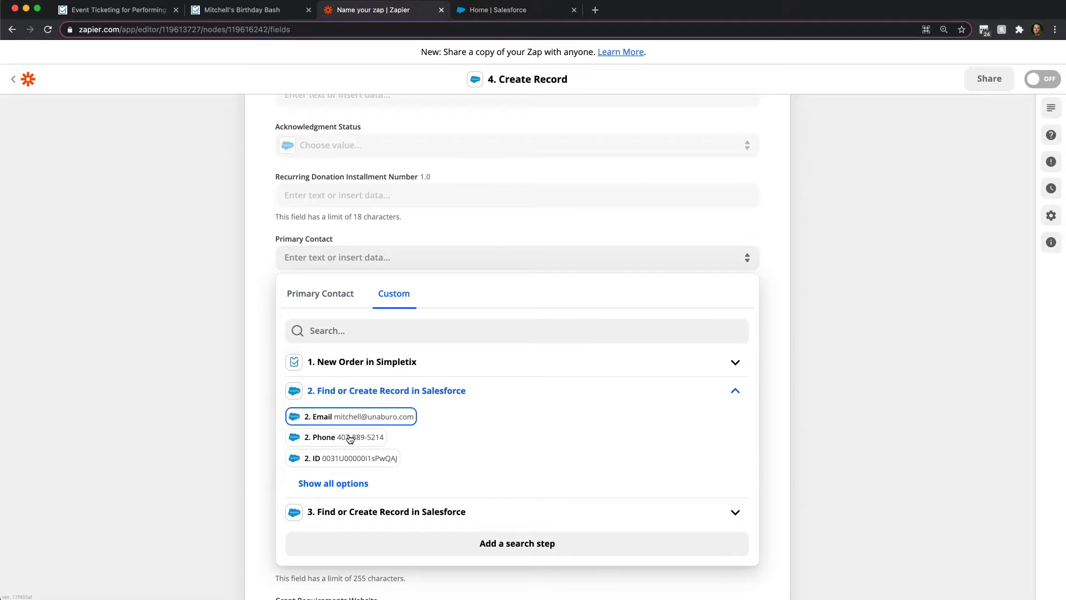
pyautogui.click(325, 462)
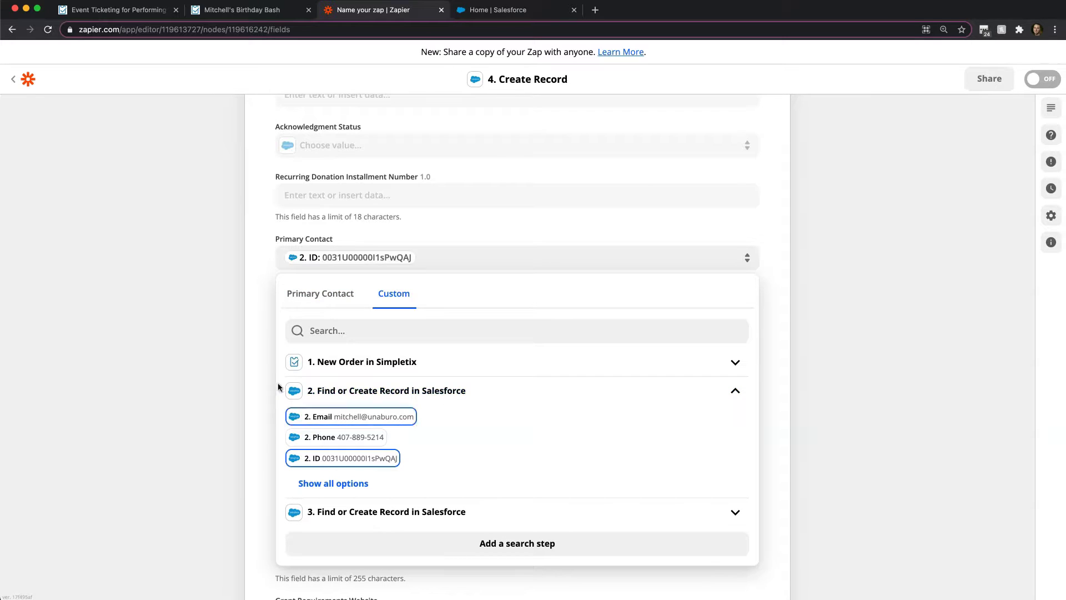
pyautogui.click(259, 373)
# Scroll the Create Record form down to the Order URL field and Continue button.
pyautogui.scroll(-5, 260, 374)
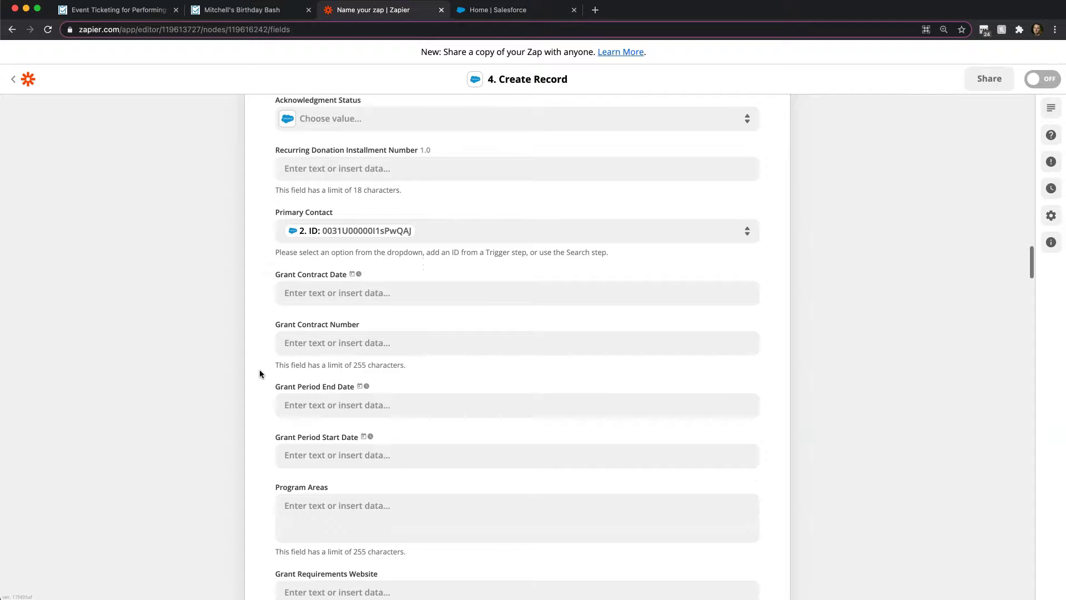
pyautogui.scroll(-9, 260, 374)
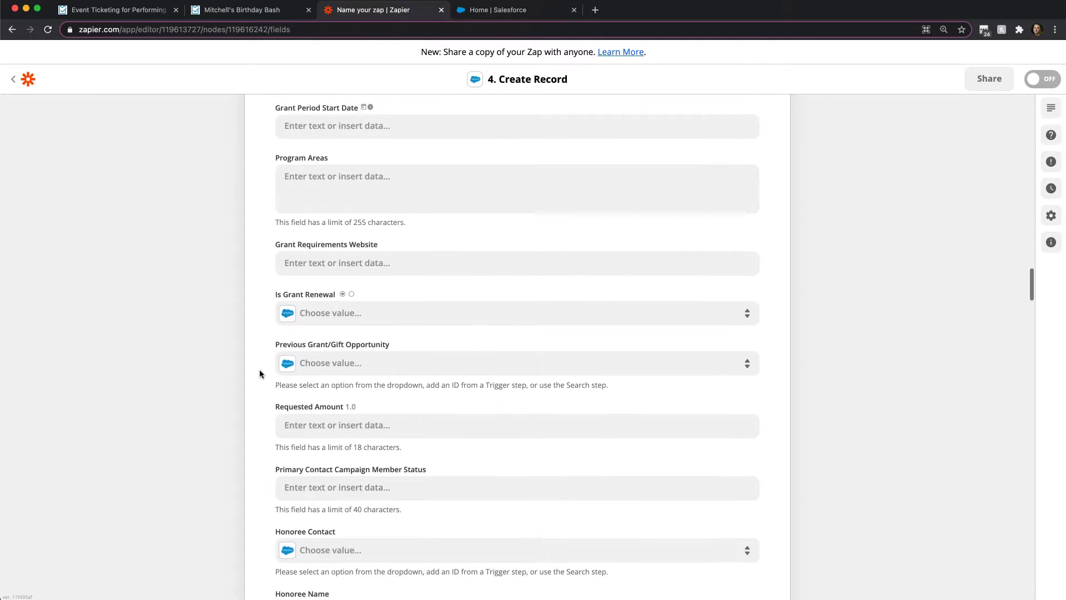
pyautogui.scroll(-7, 260, 374)
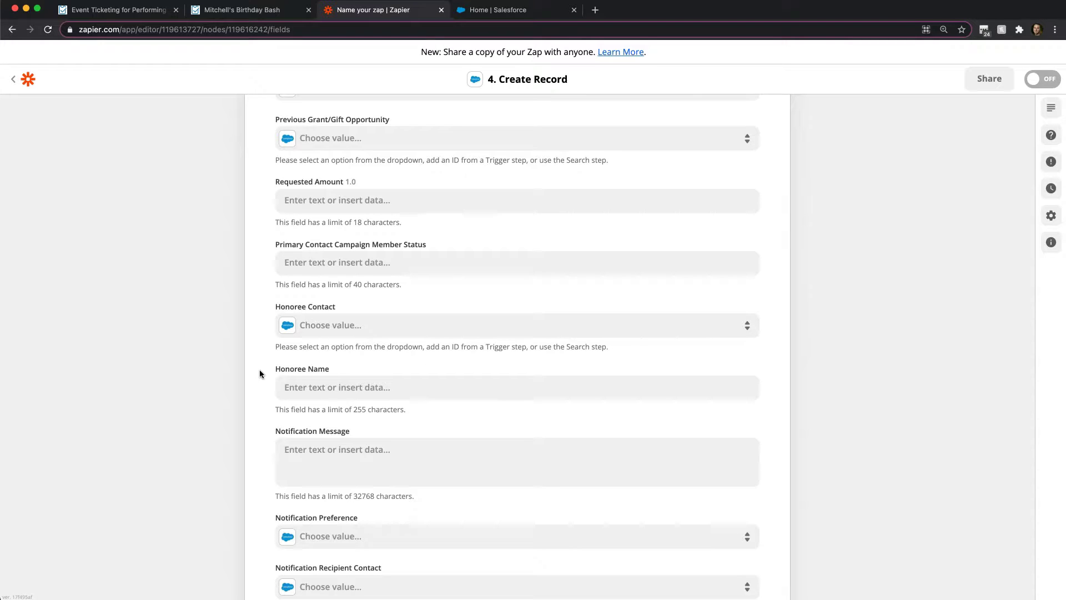
pyautogui.scroll(-12, 260, 374)
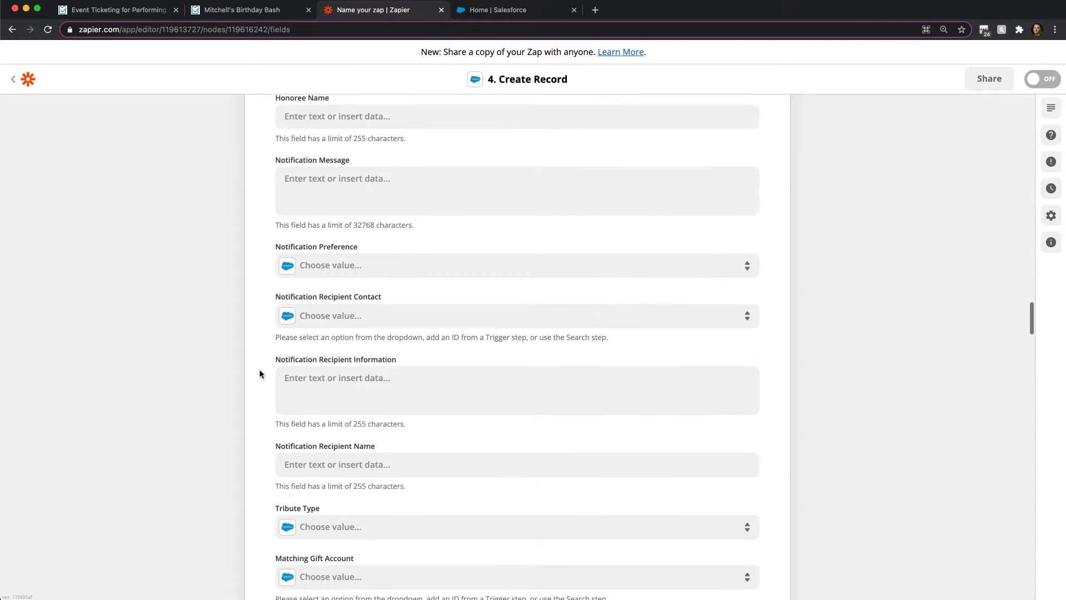
pyautogui.scroll(-12, 260, 373)
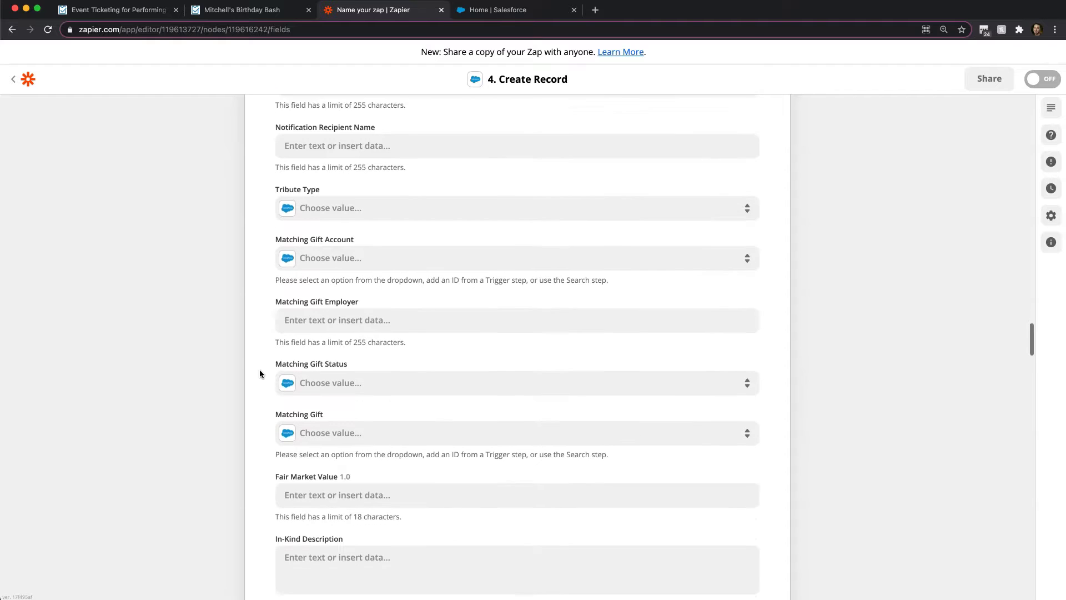
pyautogui.scroll(-13, 260, 373)
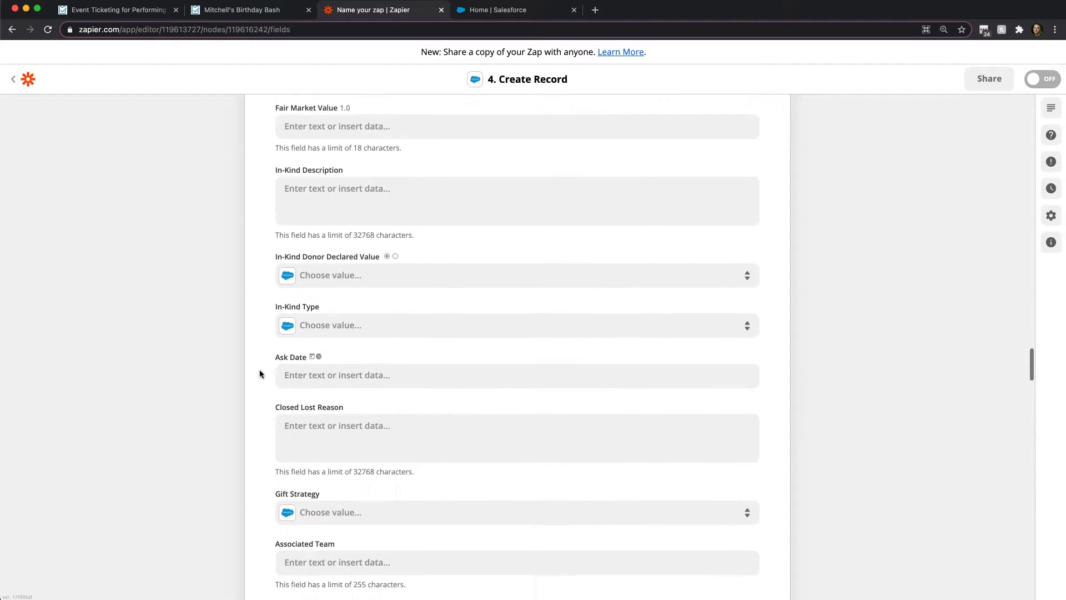
pyautogui.scroll(-6, 260, 373)
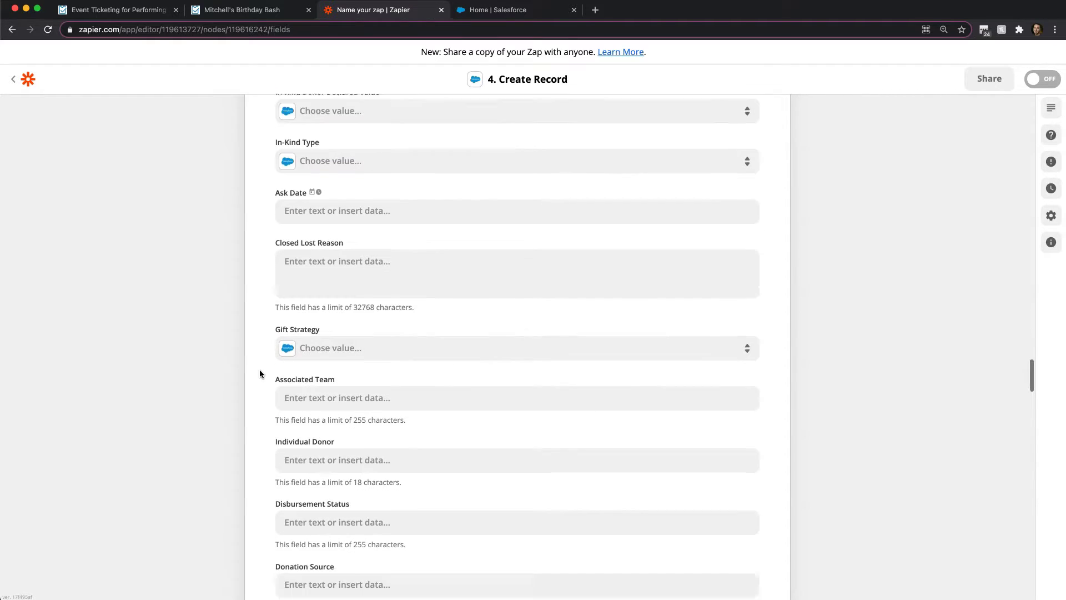
pyautogui.scroll(-8, 260, 373)
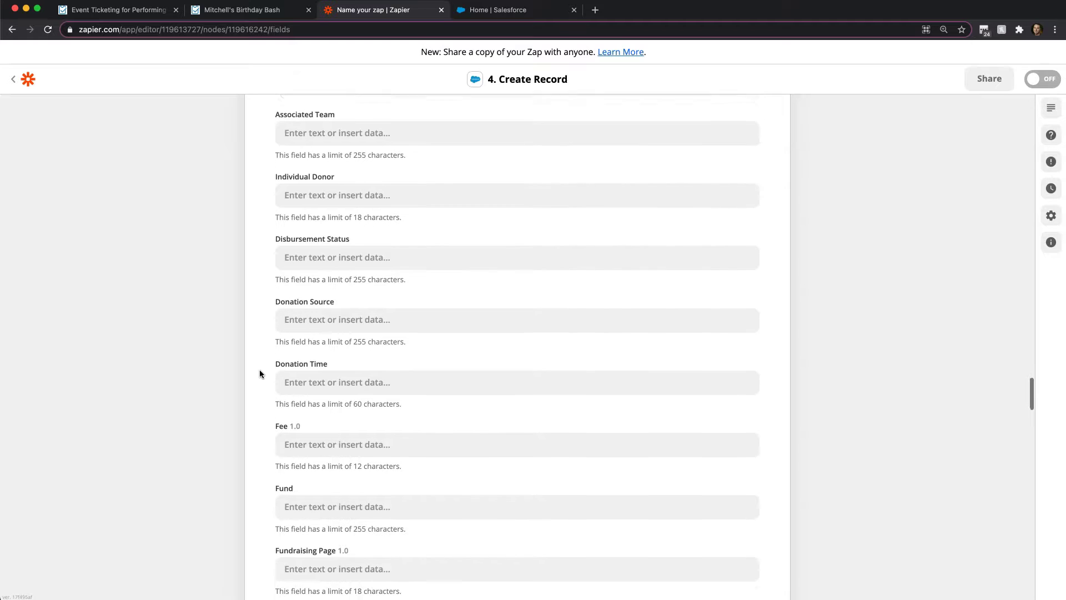
pyautogui.scroll(-8, 259, 374)
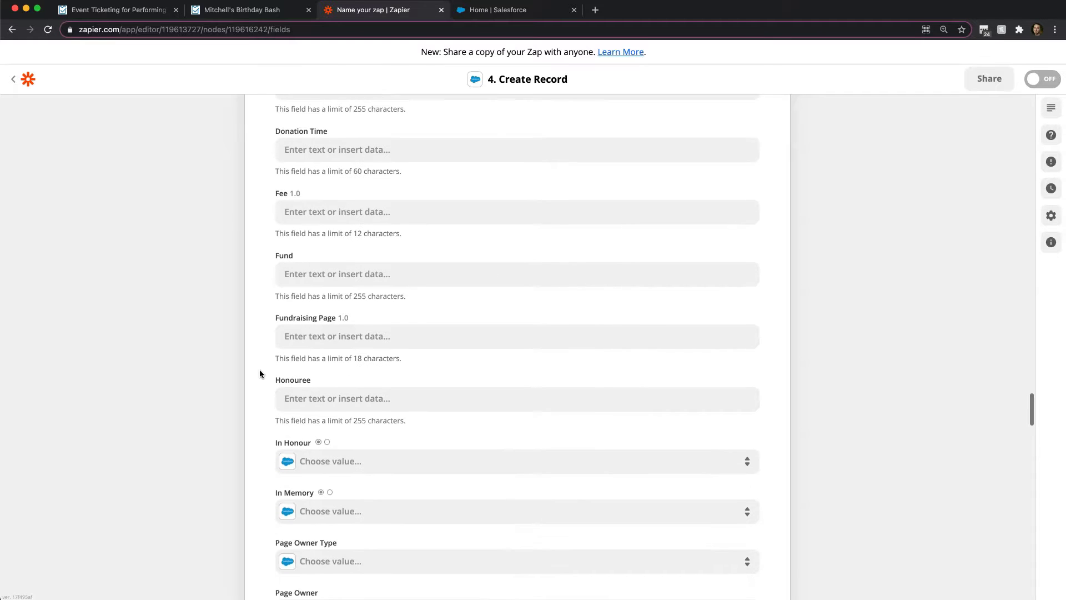
pyautogui.scroll(-15, 259, 374)
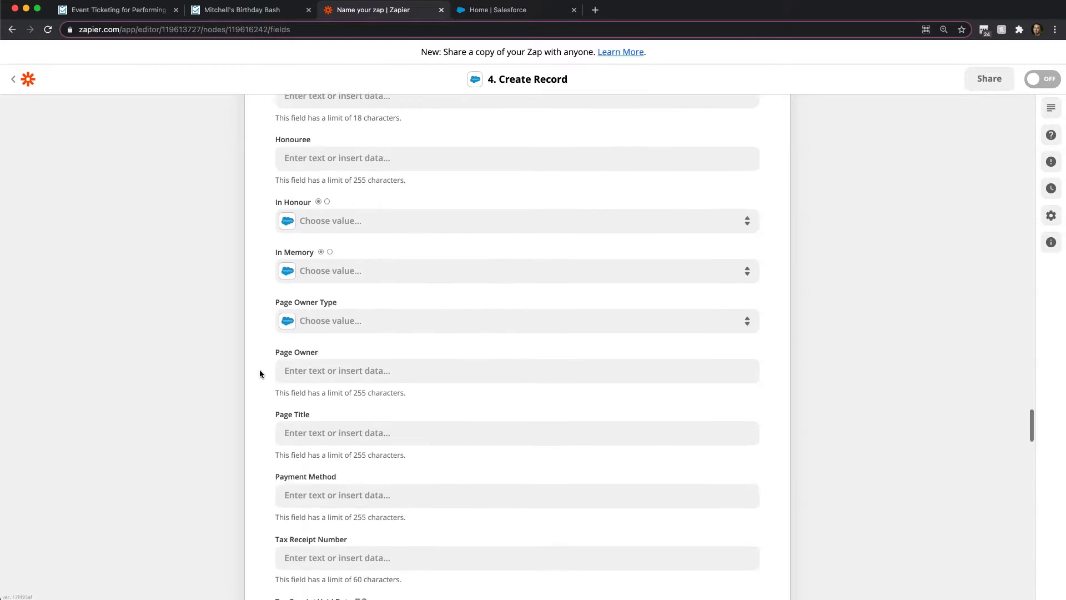
pyautogui.scroll(-15, 259, 373)
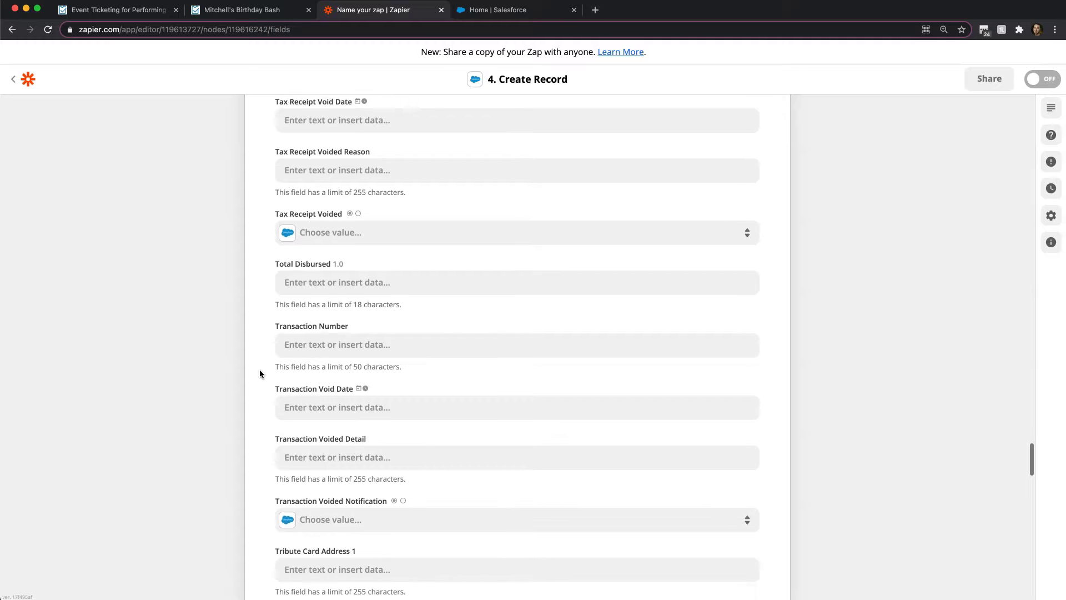
pyautogui.scroll(-5, 259, 374)
pyautogui.scroll(-6, 260, 373)
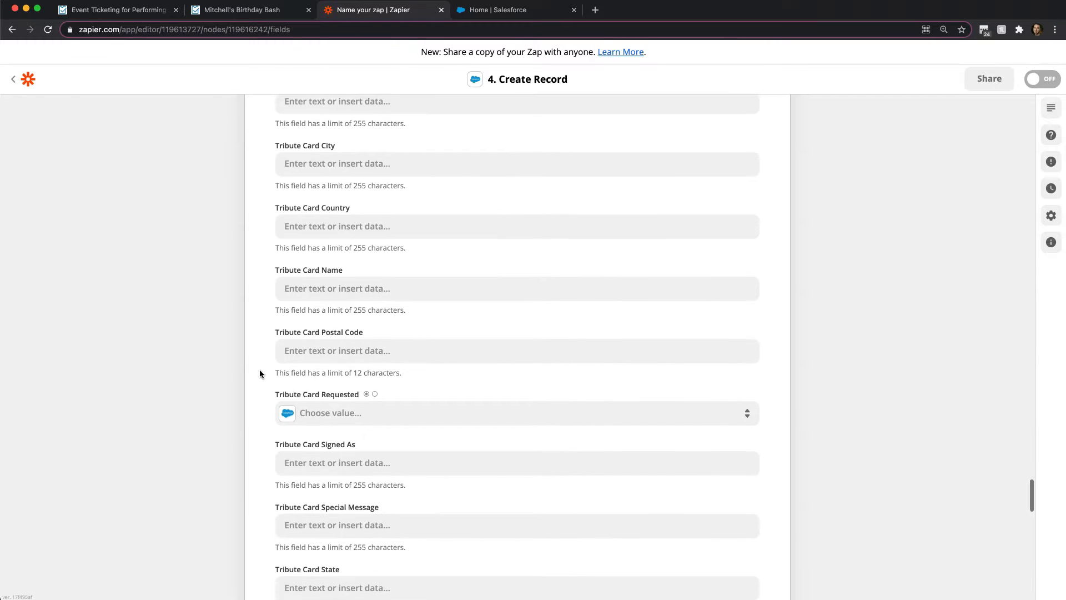
pyautogui.scroll(-7, 259, 373)
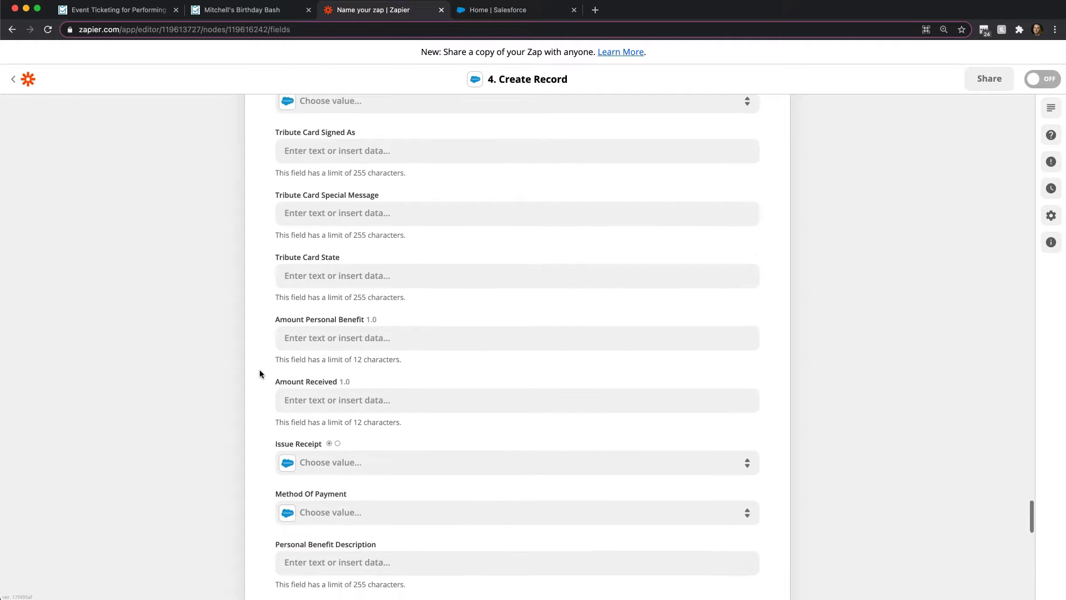
pyautogui.scroll(-5, 259, 373)
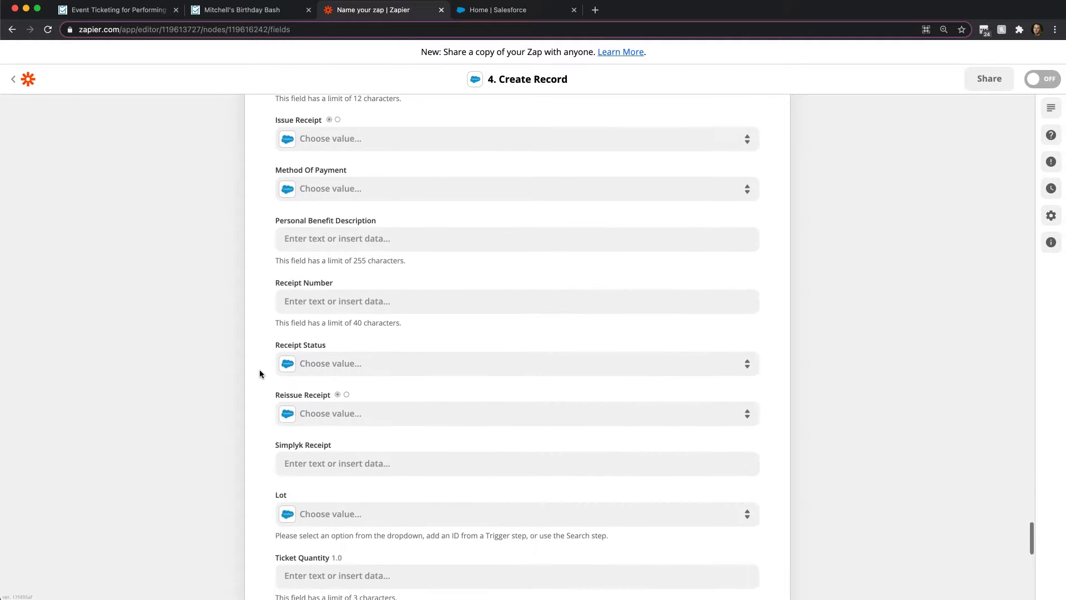
pyautogui.scroll(-9, 259, 373)
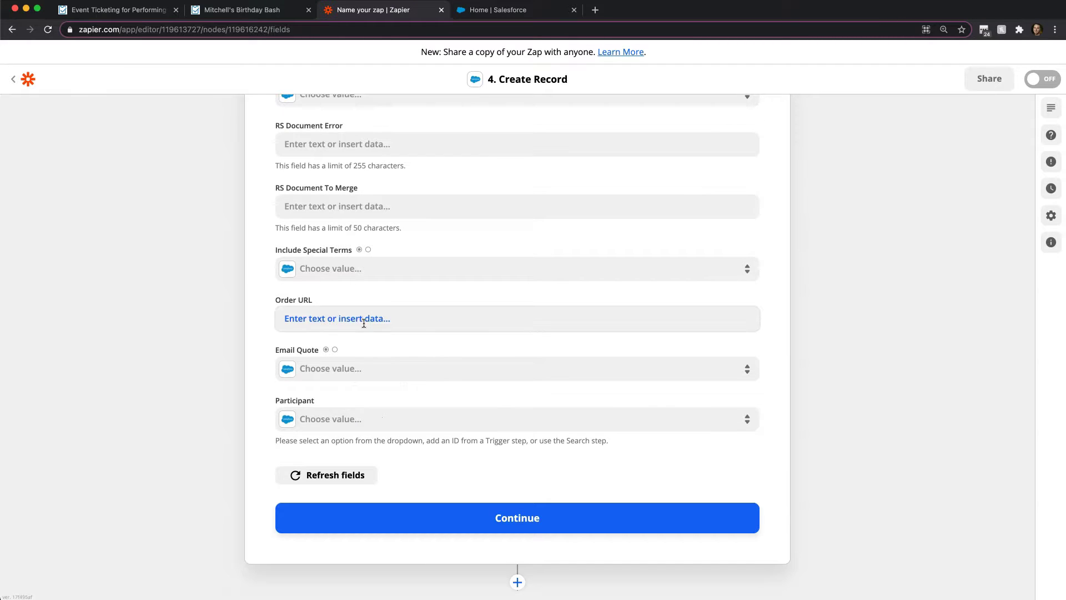
# Map Order URL to SimpleTix '1. View Order URL', found by searching 'url'.
pyautogui.click(368, 322)
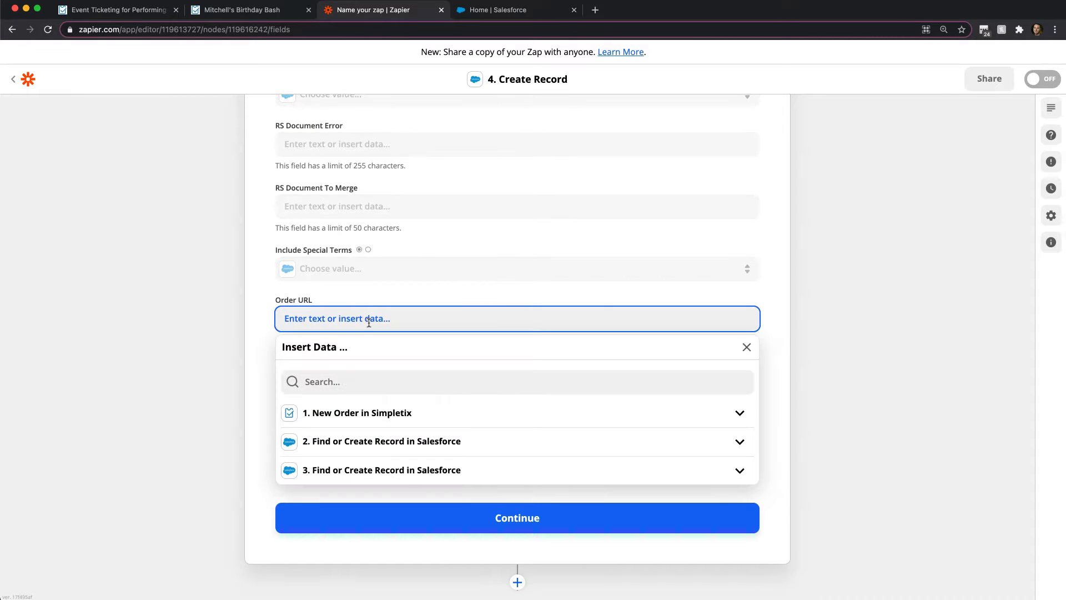
pyautogui.click(306, 382)
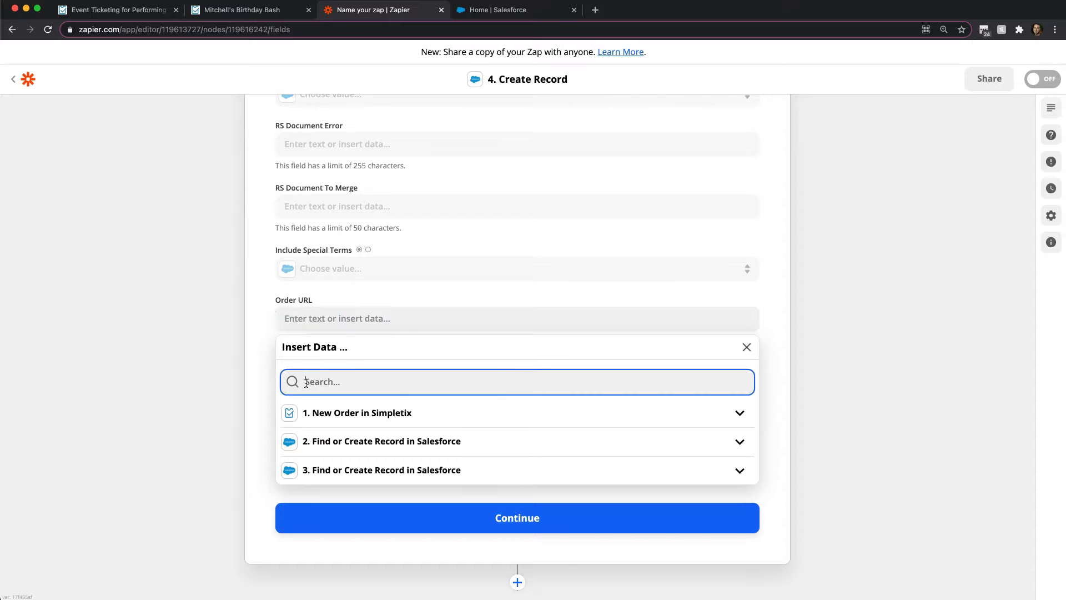
pyautogui.write('url')
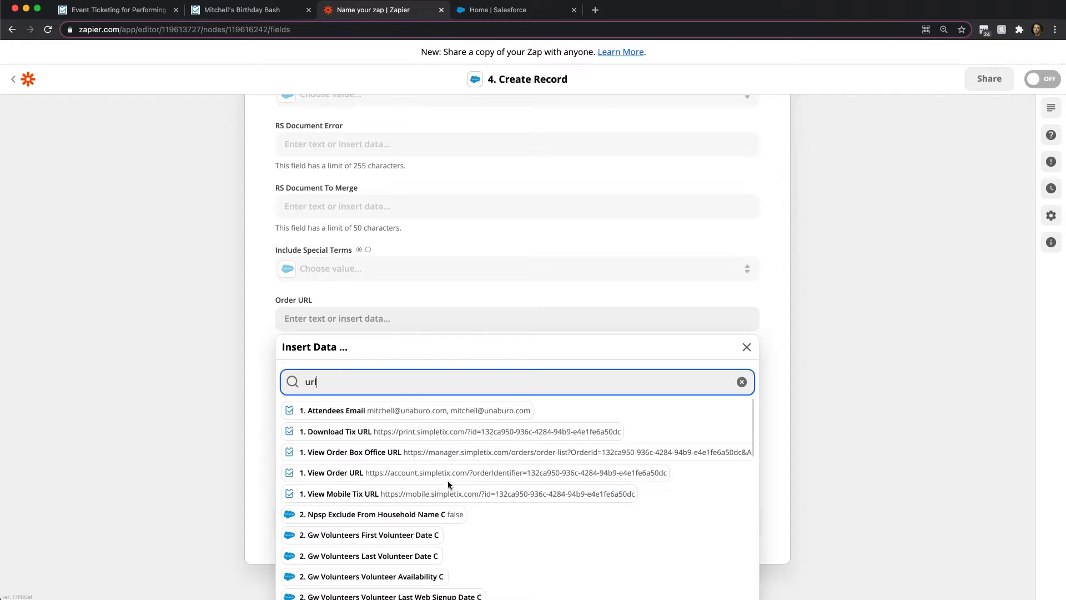
pyautogui.click(391, 478)
pyautogui.click(249, 355)
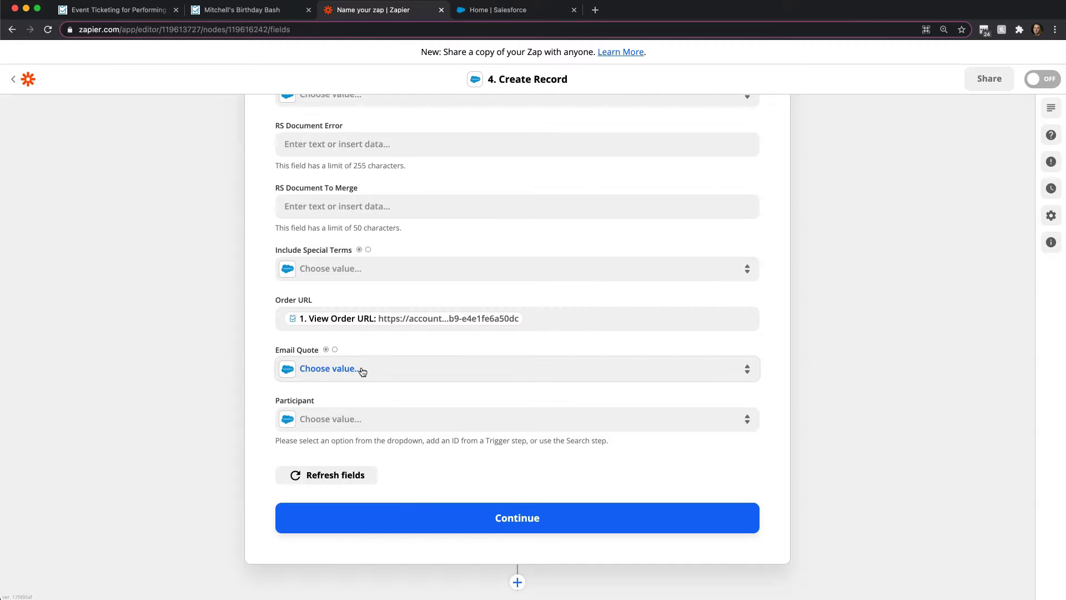
pyautogui.scroll(4, 340, 352)
pyautogui.scroll(15, 336, 359)
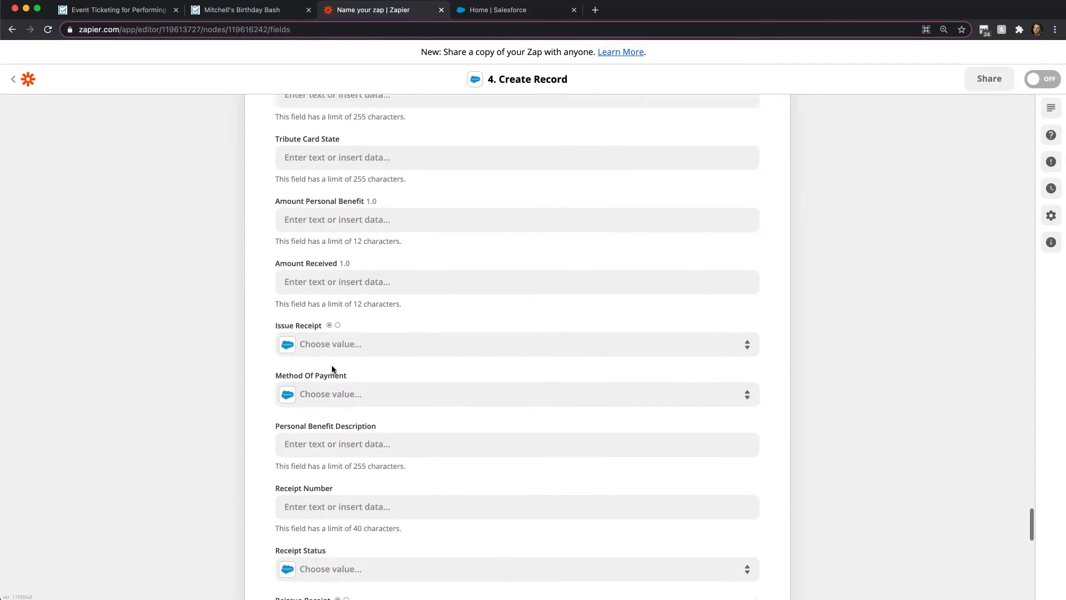
pyautogui.scroll(-15, 333, 366)
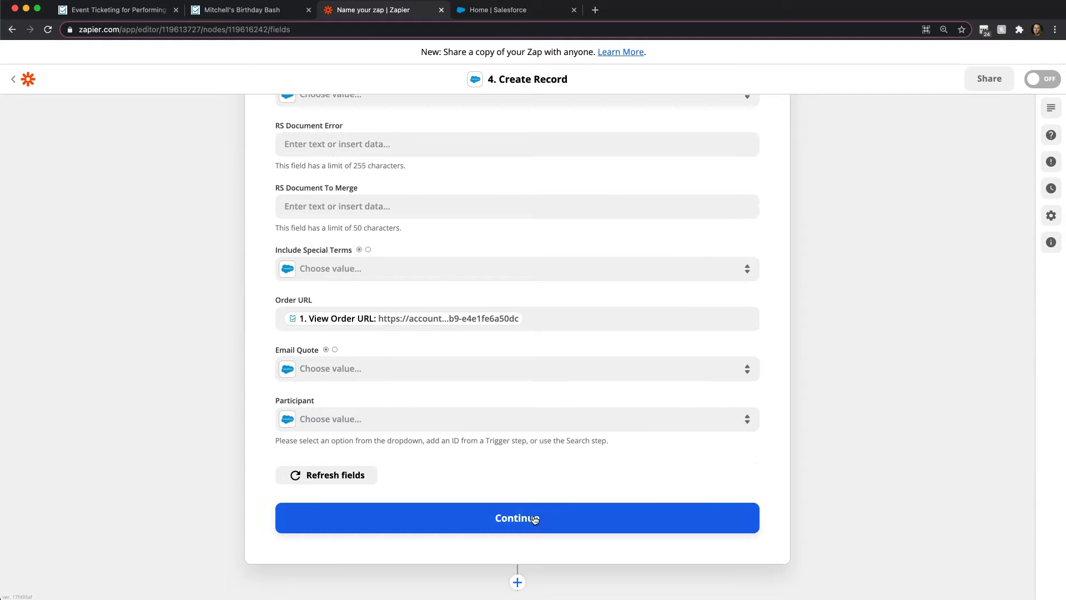
# Continue and run Test & Review, confirming 'Test was successful!' for the Donation opportunity.
pyautogui.click(485, 517)
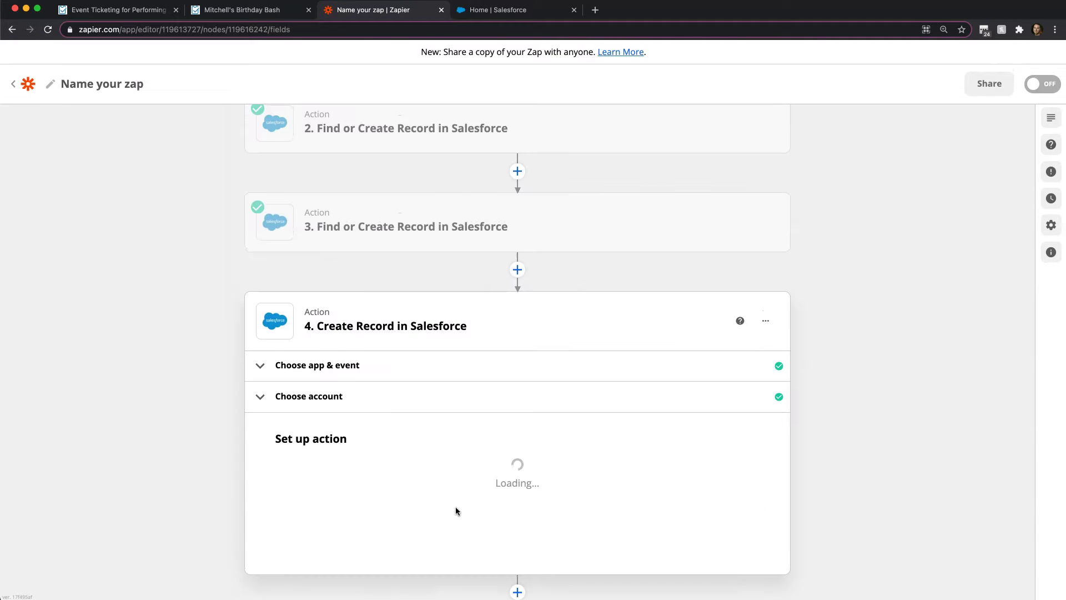
pyautogui.scroll(-12, 247, 408)
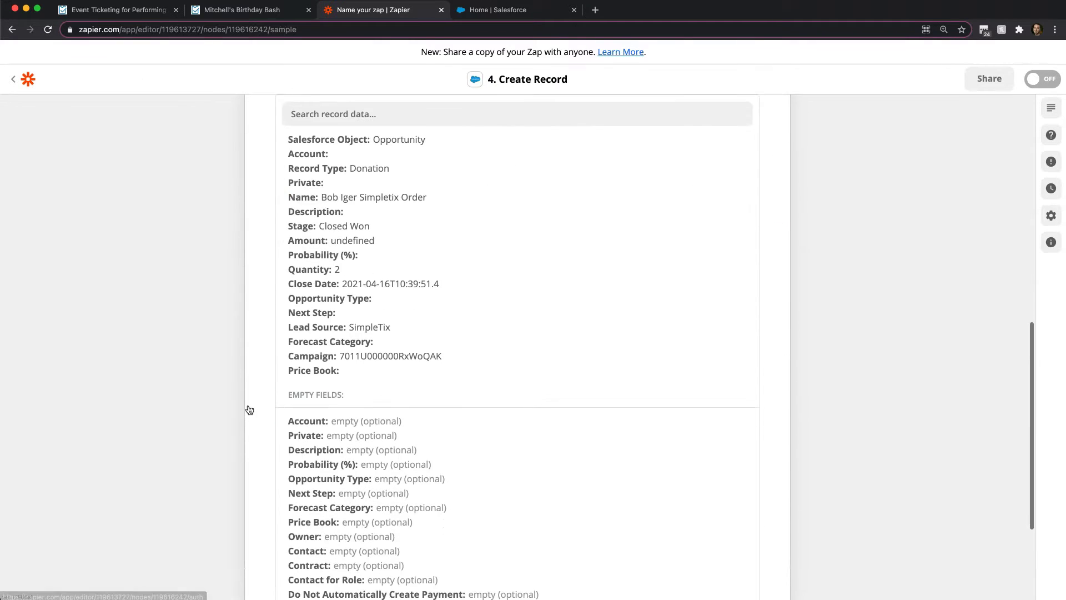
pyautogui.click(489, 518)
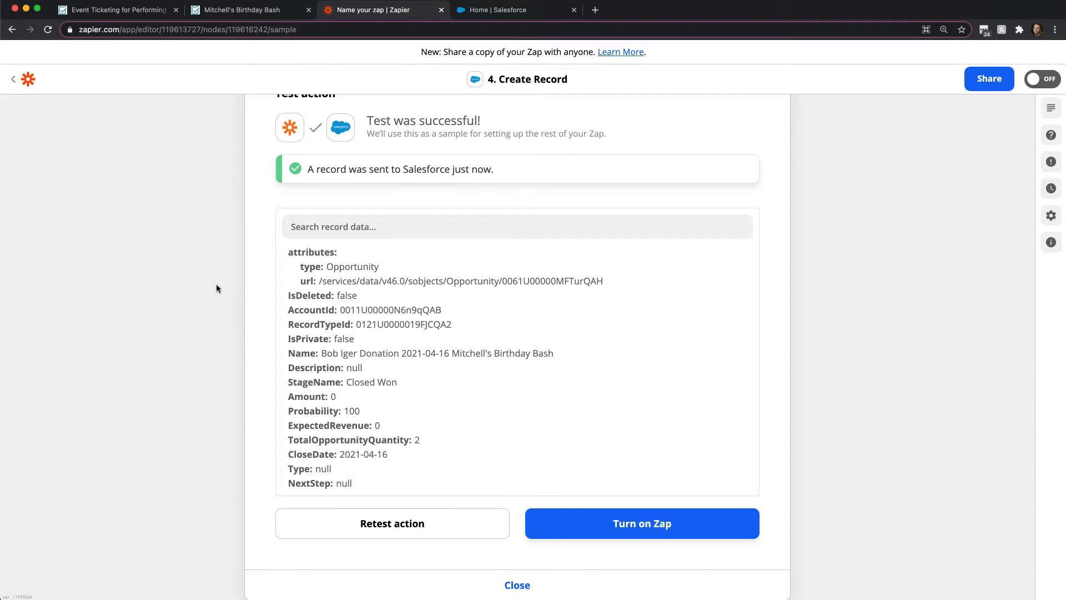
pyautogui.scroll(-1, 174, 218)
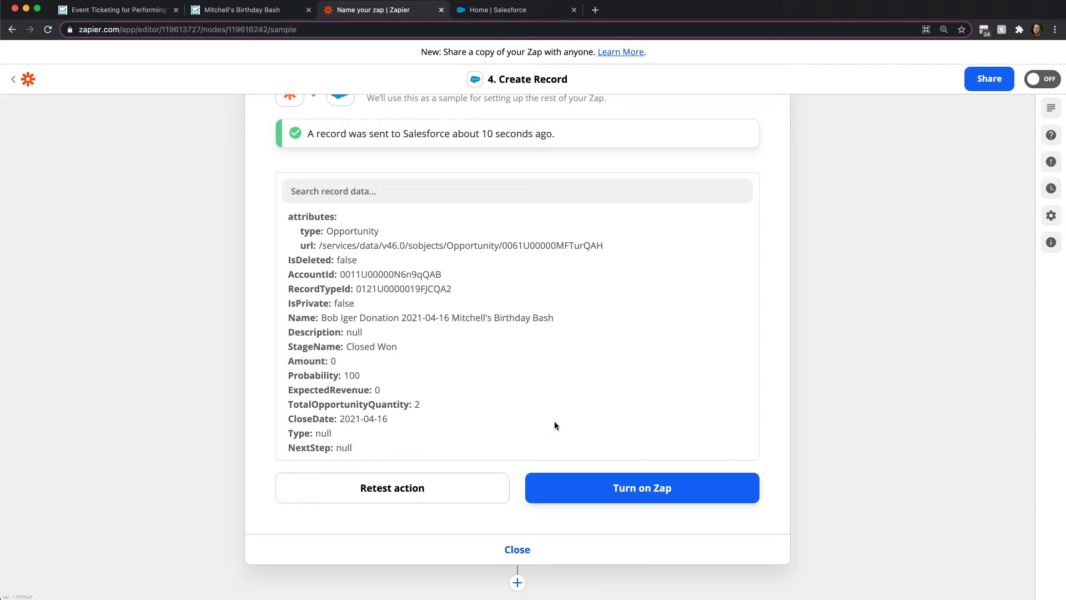
pyautogui.click(512, 17)
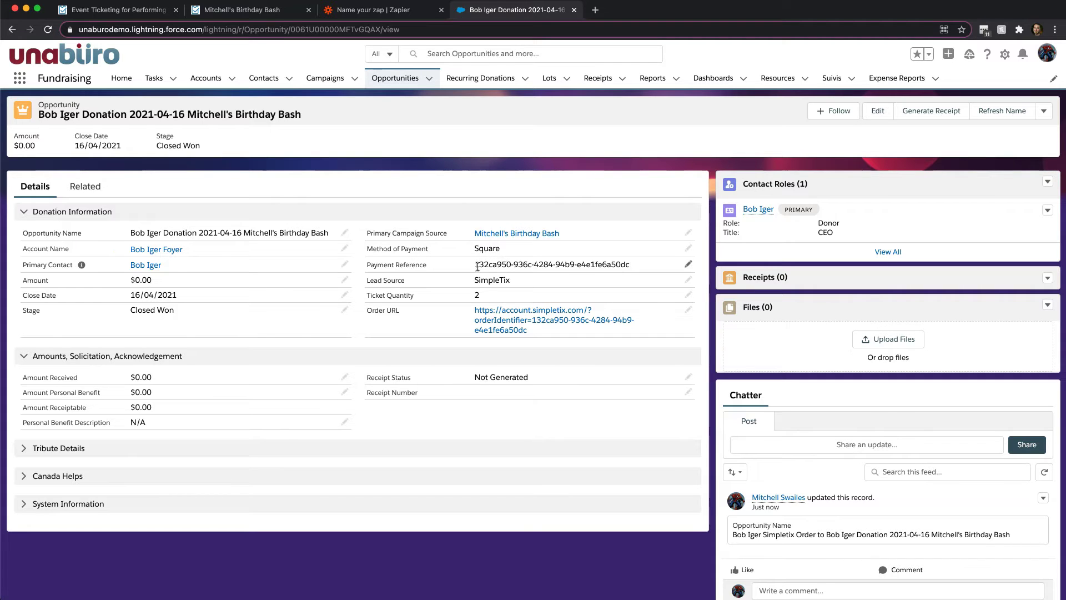
# Follow the opportunity's Order URL to verify the SimpleTix order confirmation, then close it.
pyautogui.click(502, 325)
pyautogui.scroll(-2, 498, 215)
pyautogui.scroll(-10, 481, 399)
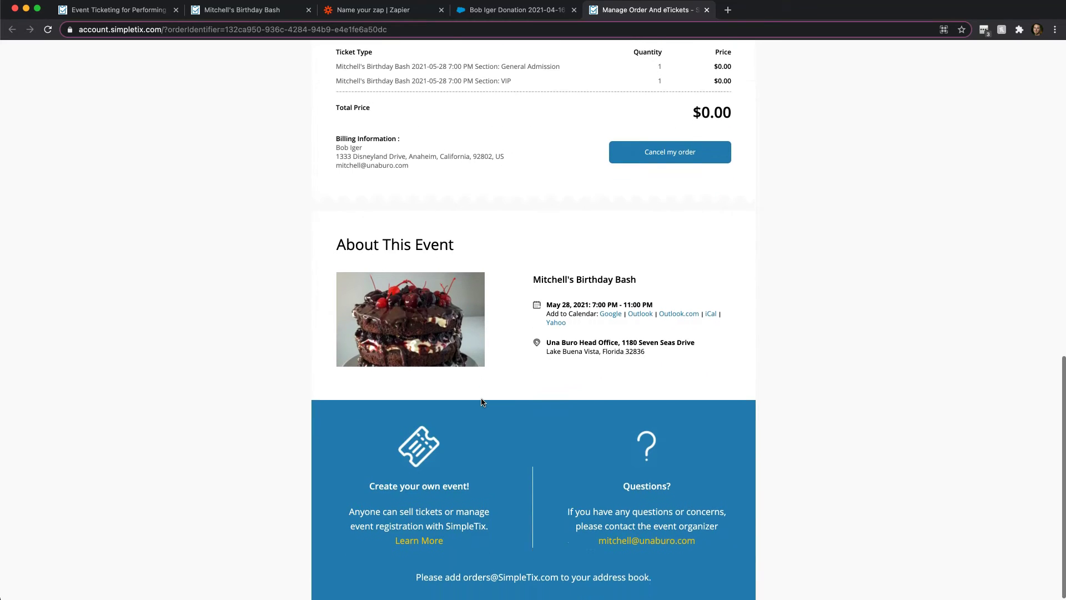
pyautogui.scroll(12, 482, 402)
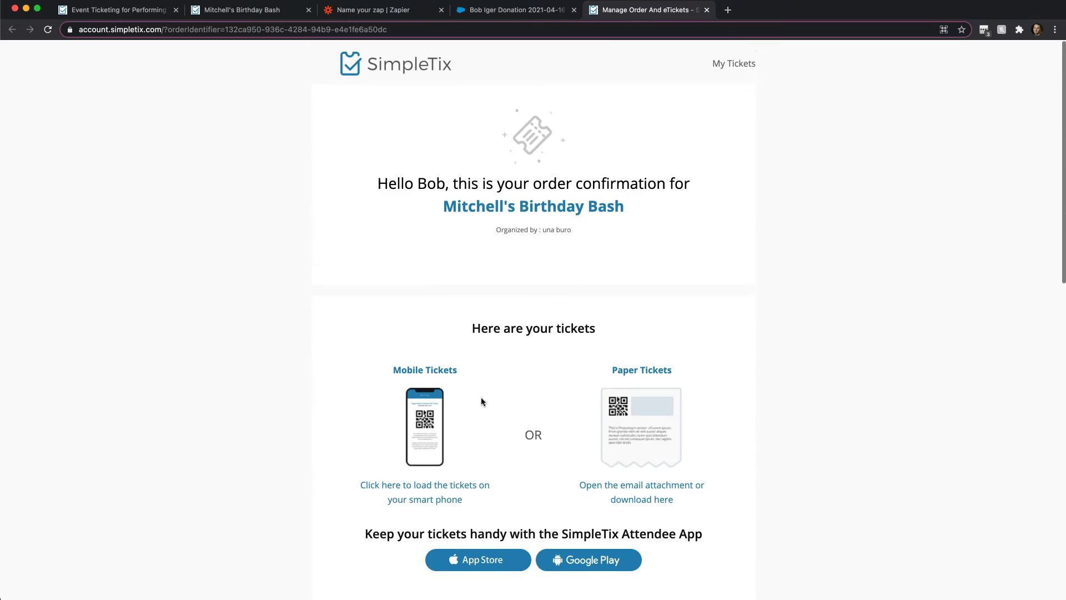
pyautogui.click(707, 10)
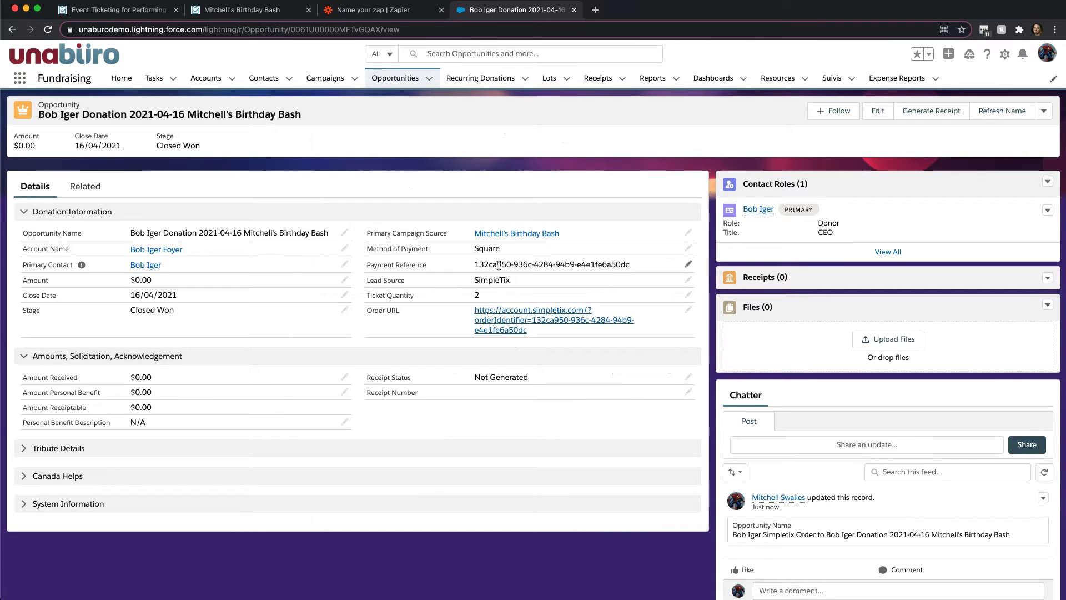
pyautogui.click(504, 234)
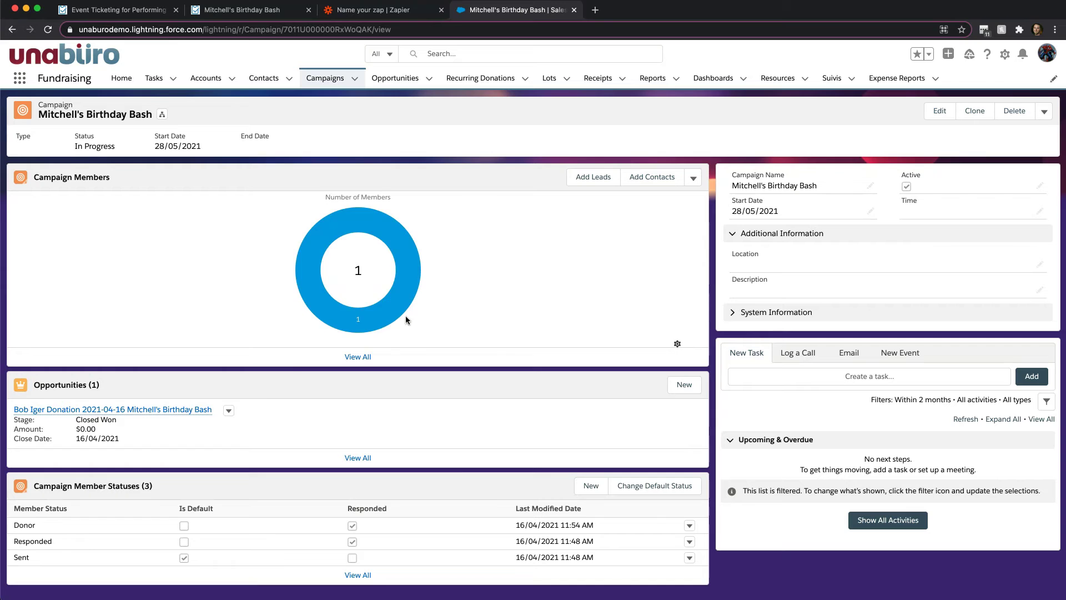
pyautogui.hscroll(-5, 204, 424)
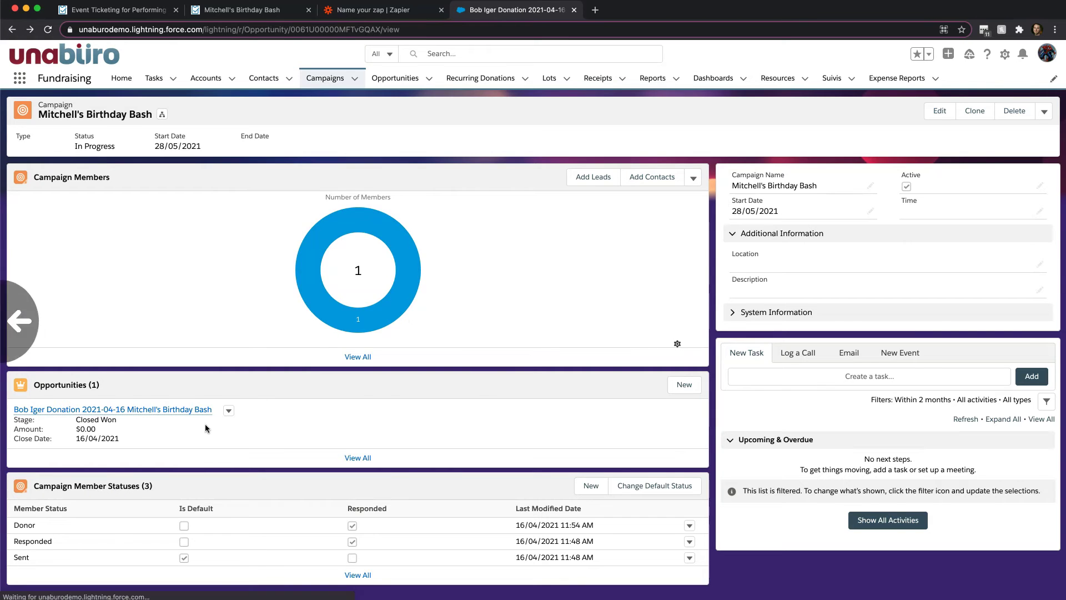
pyautogui.click(136, 267)
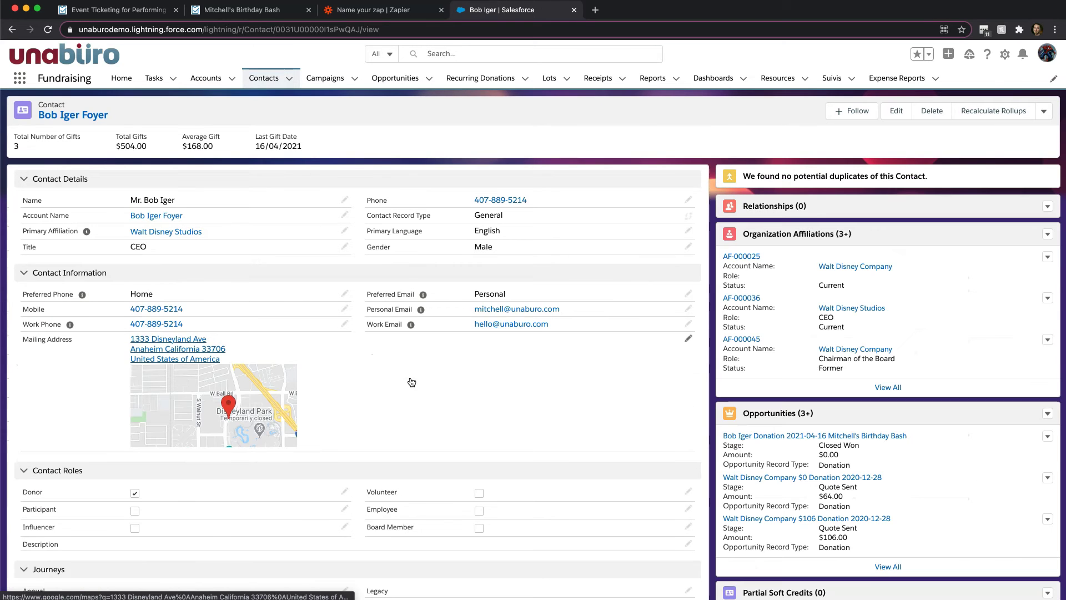
pyautogui.scroll(-1, 463, 402)
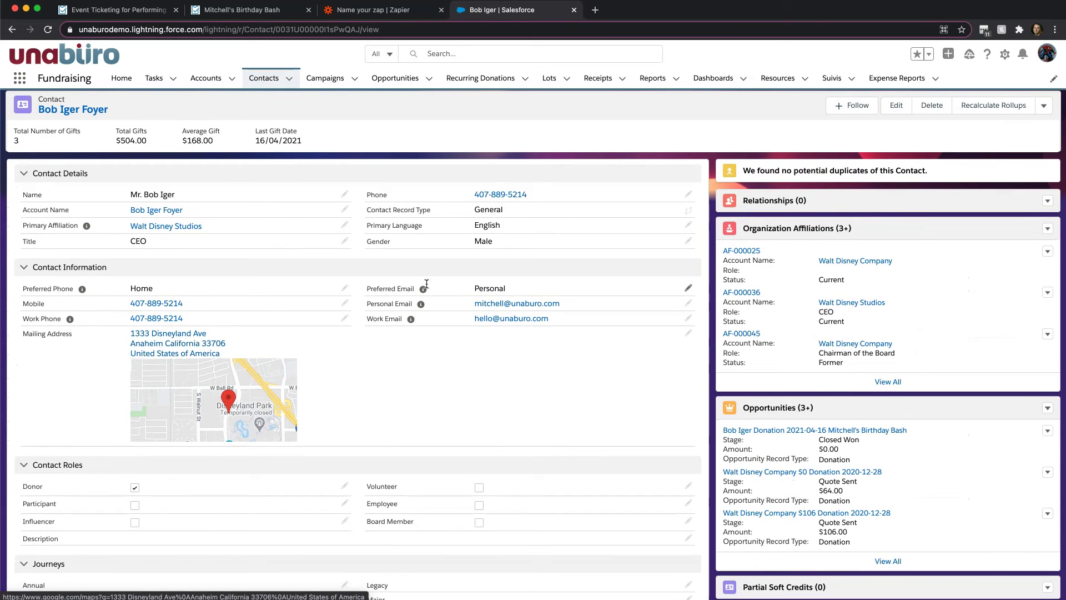
pyautogui.scroll(-2, 458, 431)
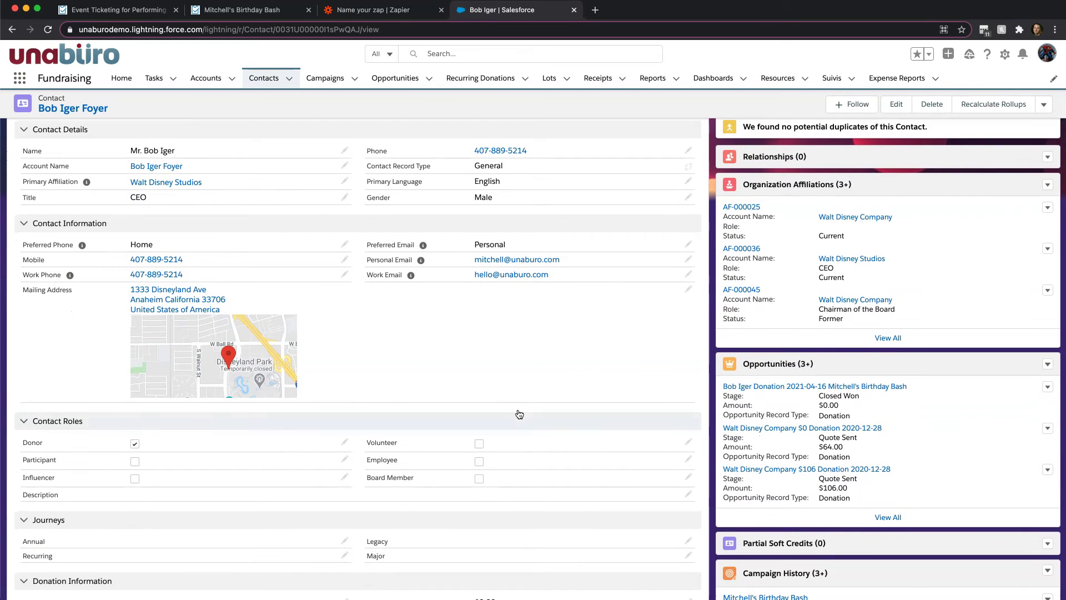
pyautogui.scroll(2, 519, 414)
pyautogui.hscroll(-2, 519, 415)
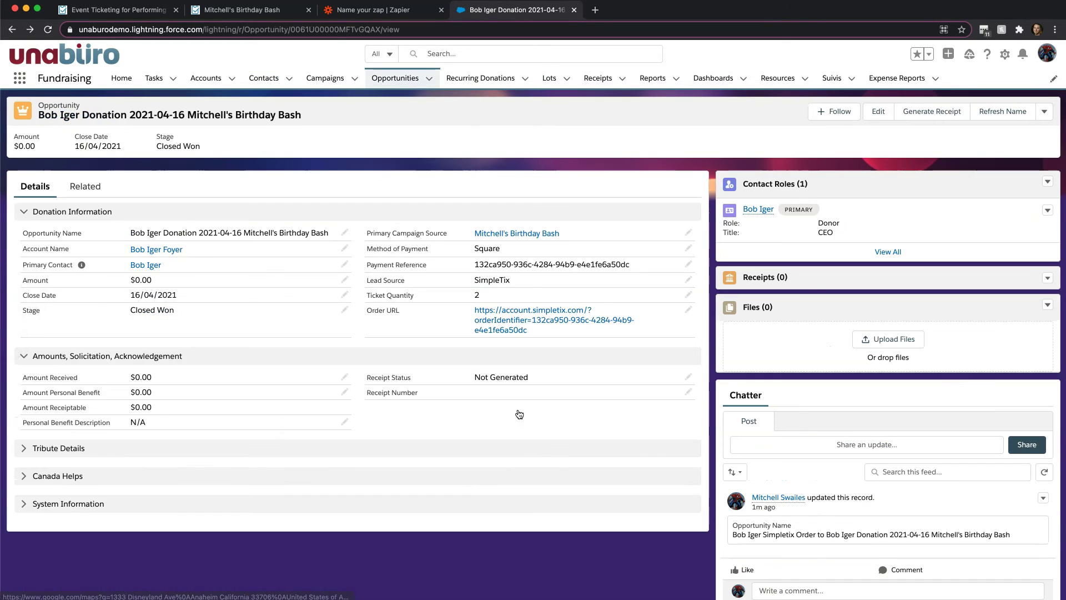